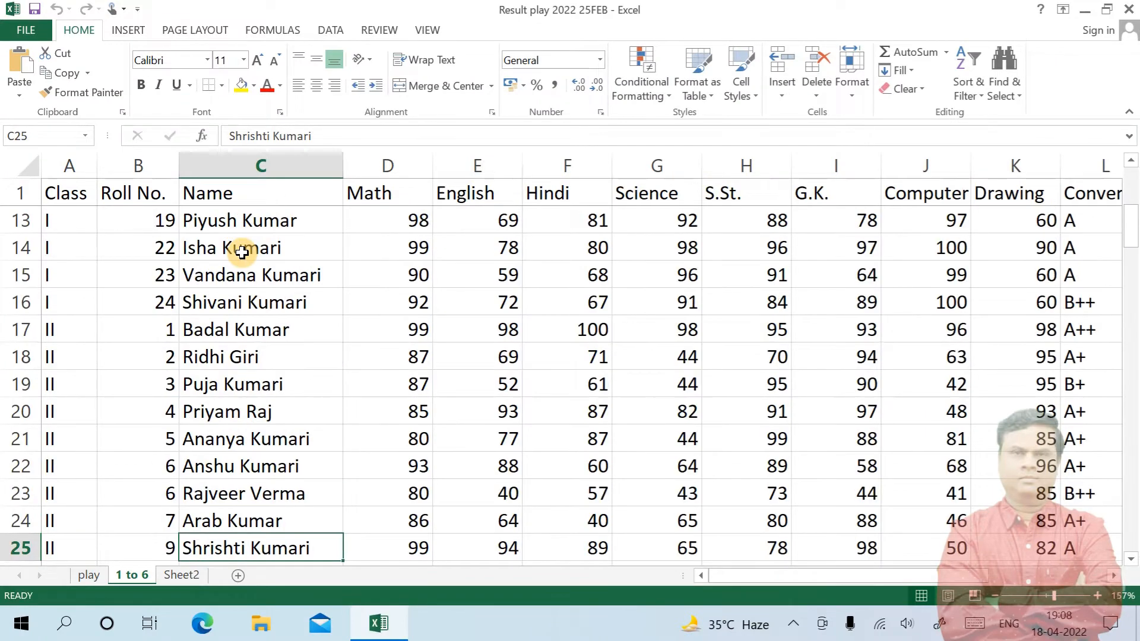
# Look through the student records on the "1 to 6" sheet, reviewing the names and marks across the classes
pyautogui.press('Up')
pyautogui.press('Up')
pyautogui.press('Up')
pyautogui.press('Up')
pyautogui.press('Up')
pyautogui.press('Up')
pyautogui.press('Up')
pyautogui.press('Up')
pyautogui.press('Up')
pyautogui.press('Up')
pyautogui.press('Up')
pyautogui.press('Up')
pyautogui.press('Up')
pyautogui.press('Up')
pyautogui.press('Up')
pyautogui.press('Up')
pyautogui.press('Up')
pyautogui.press('Up')
pyautogui.press('Up')
pyautogui.press('Up')
pyautogui.press('Up')
pyautogui.press('Up')
pyautogui.press('Up')
pyautogui.press('Up')
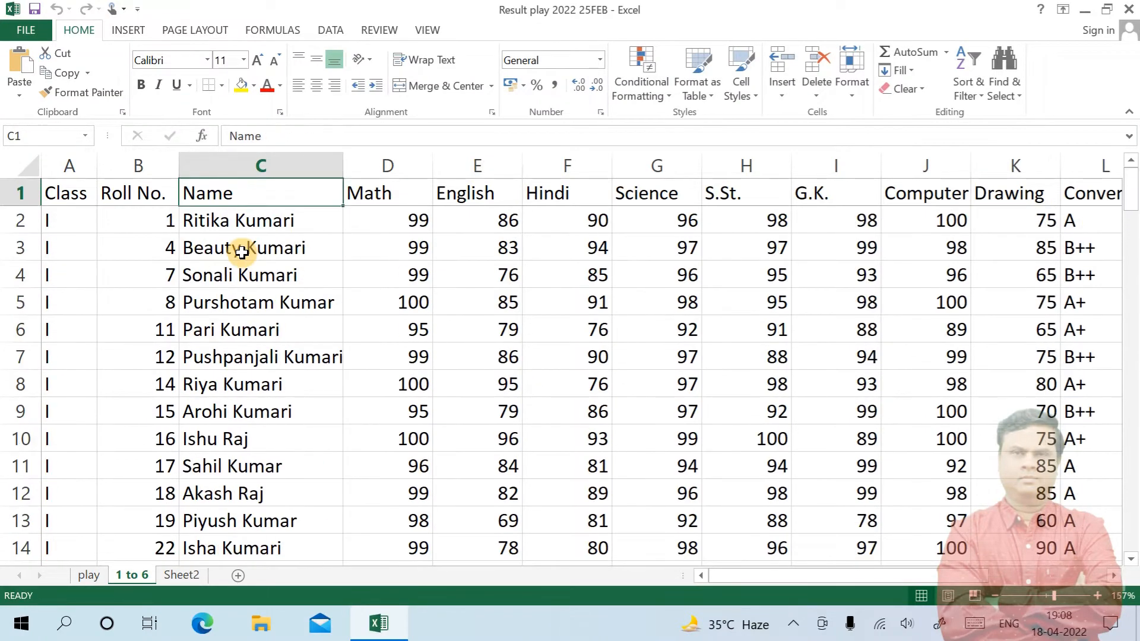
pyautogui.press('Down')
pyautogui.press('Down')
pyautogui.press('Down')
pyautogui.press('Down')
pyautogui.press('Down')
pyautogui.press('Down')
pyautogui.press('Down')
pyautogui.press('Down')
pyautogui.press('Down')
pyautogui.press('Down')
pyautogui.press('Down')
pyautogui.press('Down')
pyautogui.press('Down')
pyautogui.press('Down')
pyautogui.press('Down')
pyautogui.press('Down')
pyautogui.press('Down')
pyautogui.press('Down')
pyautogui.press('Down')
pyautogui.press('Down')
pyautogui.press('Down')
pyautogui.press('Down')
pyautogui.press('Down')
pyautogui.press('Down')
pyautogui.press('Down')
pyautogui.press('Down')
pyautogui.press('Down')
pyautogui.press('Down')
pyautogui.press('Down')
pyautogui.press('Down')
pyautogui.press('Down')
pyautogui.press('Down')
pyautogui.press('Down')
pyautogui.press('Down')
pyautogui.press('Down')
pyautogui.press('Down')
pyautogui.press('Down')
pyautogui.press('Down')
pyautogui.press('Down')
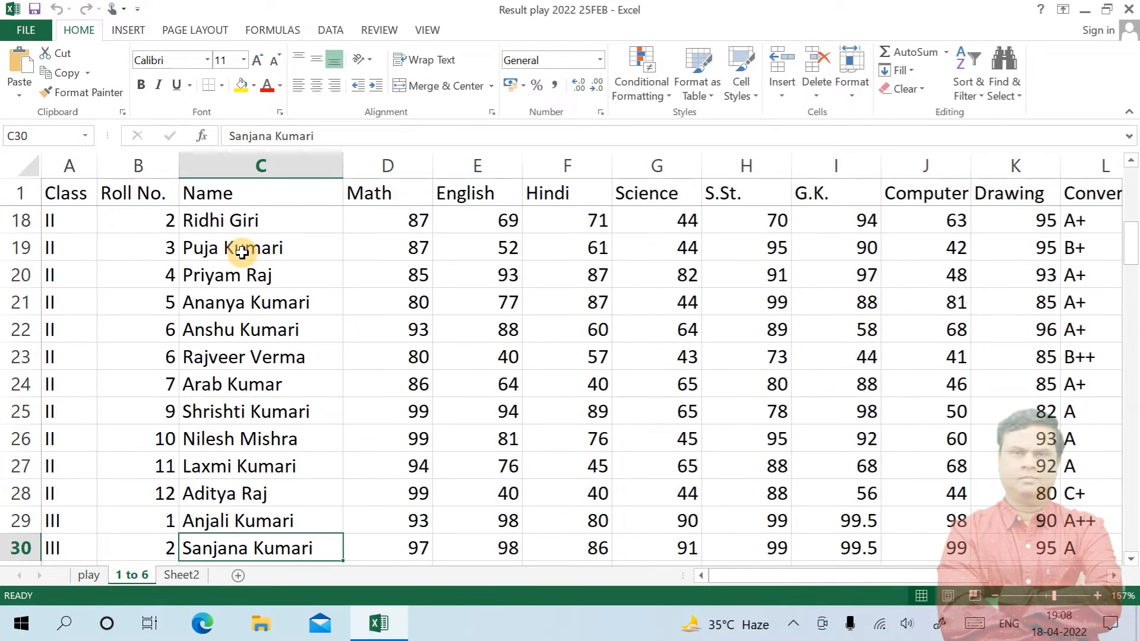
pyautogui.press('Down')
pyautogui.press('Down')
pyautogui.press('Down')
pyautogui.press('Down')
pyautogui.press('Down')
pyautogui.press('Down')
pyautogui.press('Down')
pyautogui.press('Down')
pyautogui.press('Down')
pyautogui.press('Down')
pyautogui.press('Down')
pyautogui.press('Down')
pyautogui.press('Down')
pyautogui.press('Down')
pyautogui.press('Down')
pyautogui.press('Down')
pyautogui.press('Down')
pyautogui.press('Down')
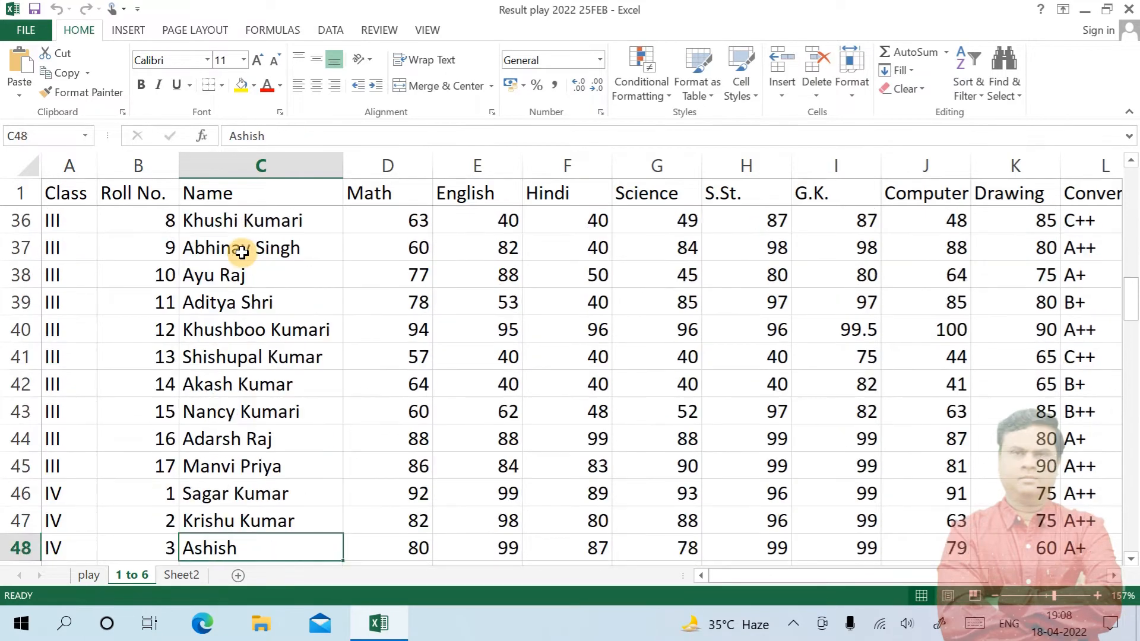
pyautogui.press('Up')
pyautogui.press('Up')
pyautogui.press('Up')
pyautogui.press('Up')
pyautogui.press('Up')
pyautogui.press('Up')
pyautogui.press('Up')
pyautogui.press('Up')
pyautogui.press('Up')
pyautogui.press('Up')
pyautogui.press('Up')
pyautogui.press('Up')
pyautogui.press('Up')
pyautogui.press('Up')
pyautogui.press('Up')
pyautogui.press('Up')
pyautogui.press('Up')
pyautogui.press('Up')
pyautogui.press('Up')
pyautogui.press('Up')
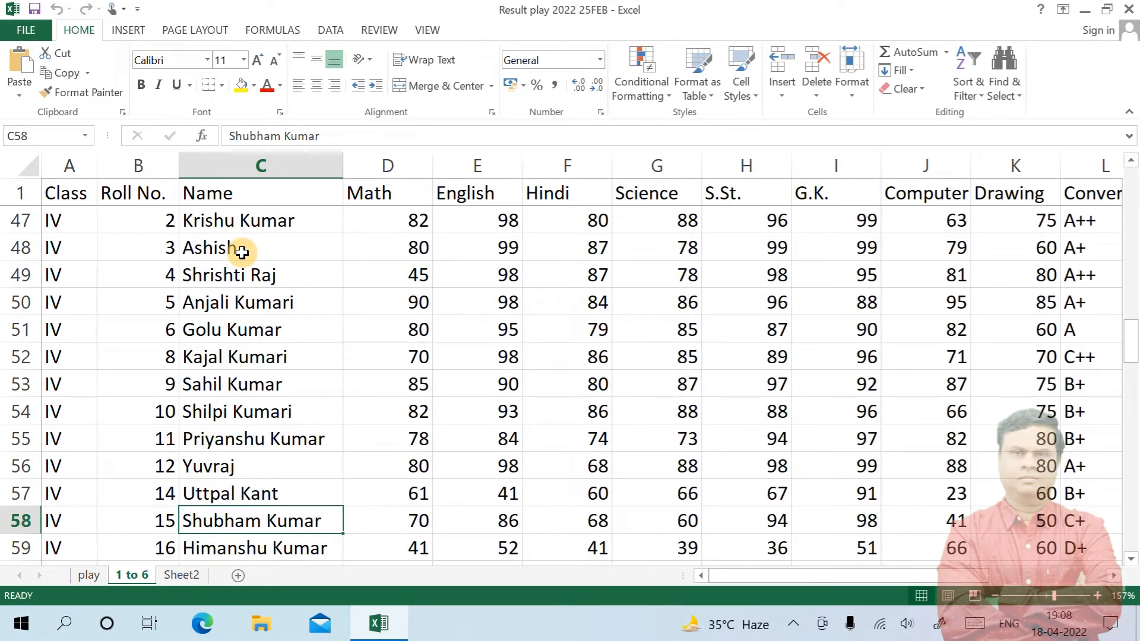
pyautogui.press('Up')
pyautogui.press('Up')
pyautogui.press('Up')
pyautogui.press('Up')
pyautogui.press('Up')
pyautogui.press('Up')
pyautogui.press('Up')
pyautogui.press('Up')
pyautogui.press('Up')
pyautogui.press('Up')
pyautogui.press('Up')
pyautogui.press('Up')
pyautogui.press('Up')
pyautogui.press('Up')
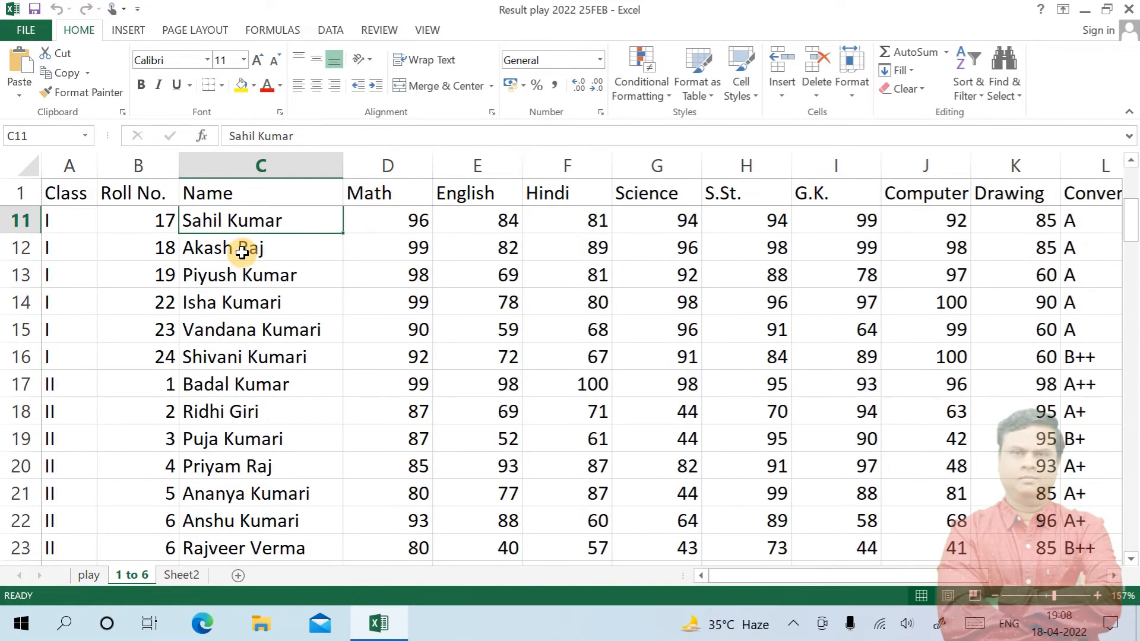
pyautogui.press('Up')
pyautogui.press('Up')
pyautogui.press('Up')
pyautogui.press('Up')
pyautogui.press('Up')
pyautogui.press('Up')
pyautogui.press('Up')
pyautogui.press('Up')
pyautogui.press('Up')
pyautogui.press('Up')
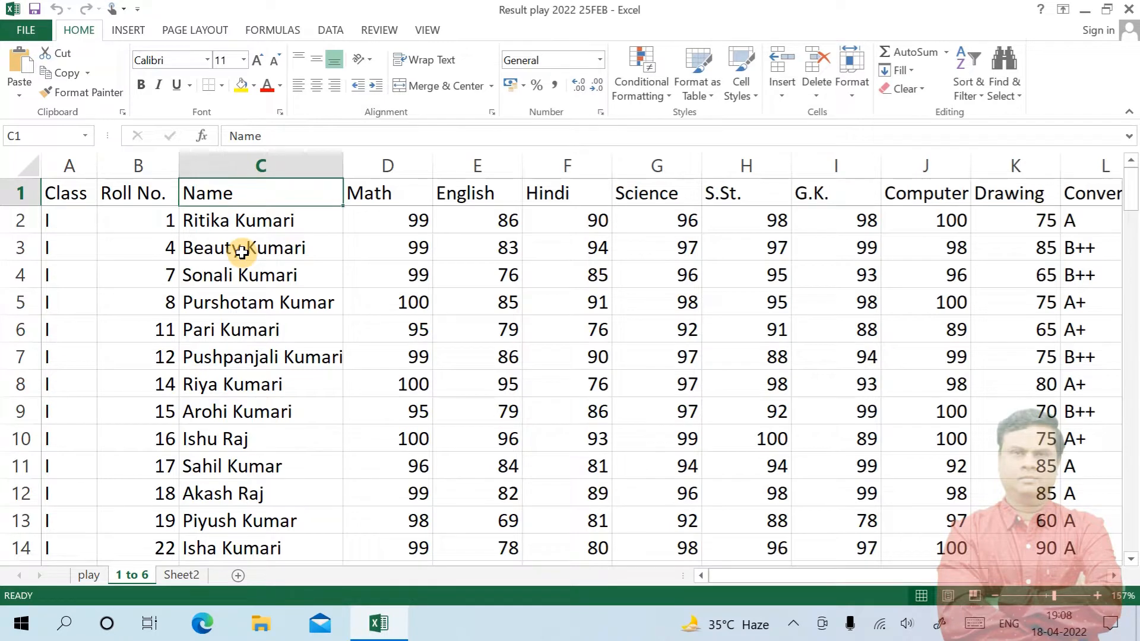
pyautogui.click(211, 273)
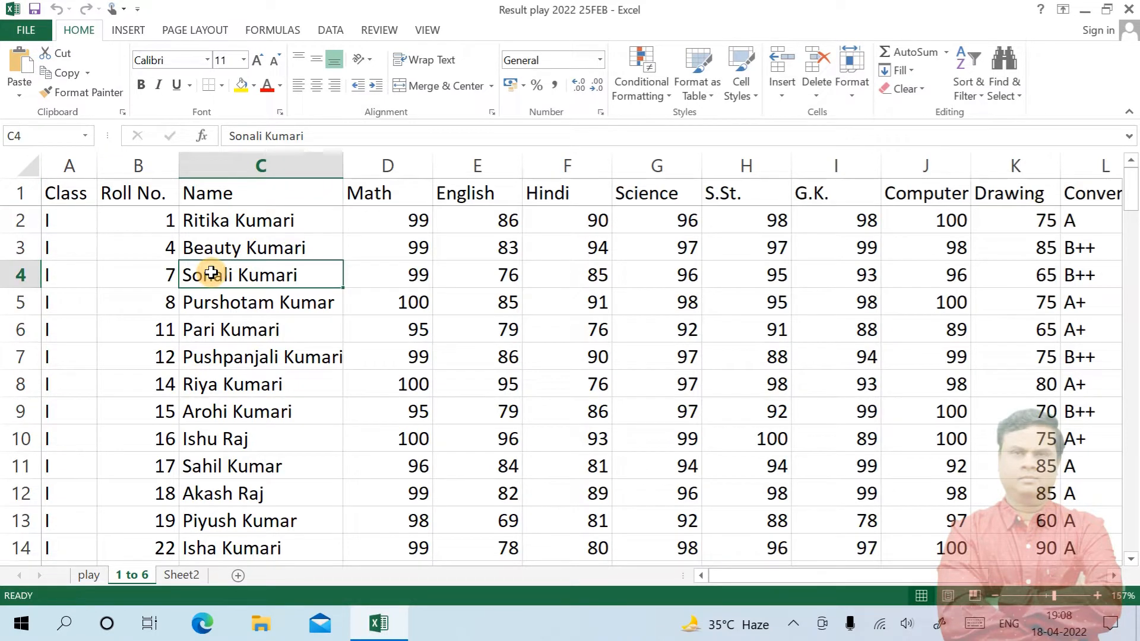
pyautogui.click(209, 380)
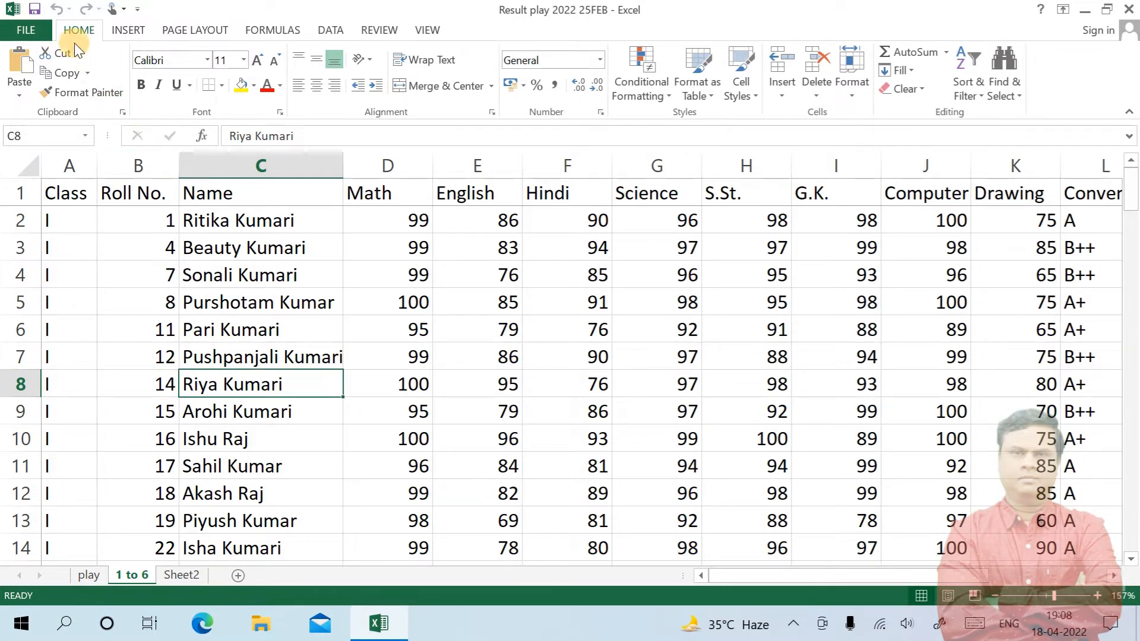
# Insert a new blank worksheet before the "1 to 6" sheet and compare it with that sheet
pyautogui.click(782, 93)
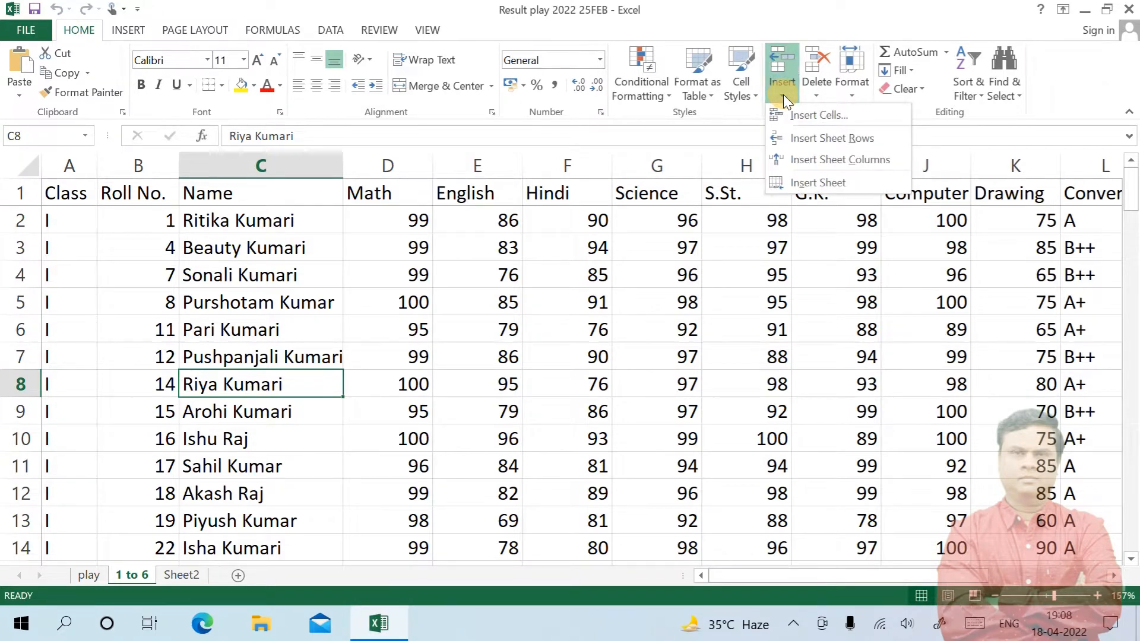
pyautogui.click(835, 183)
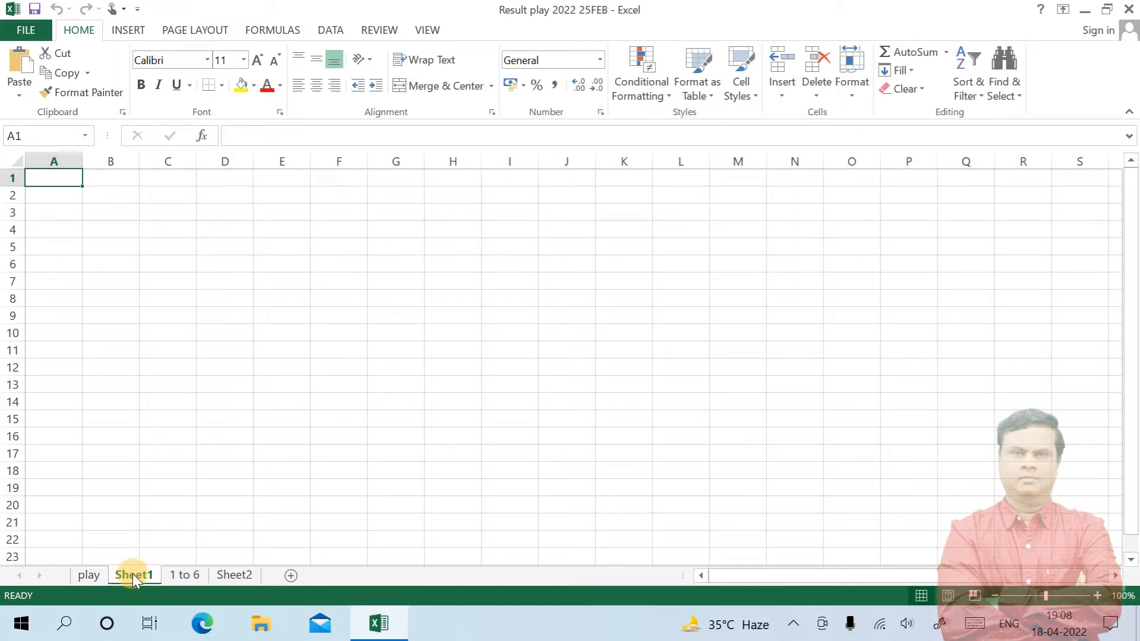
pyautogui.click(217, 468)
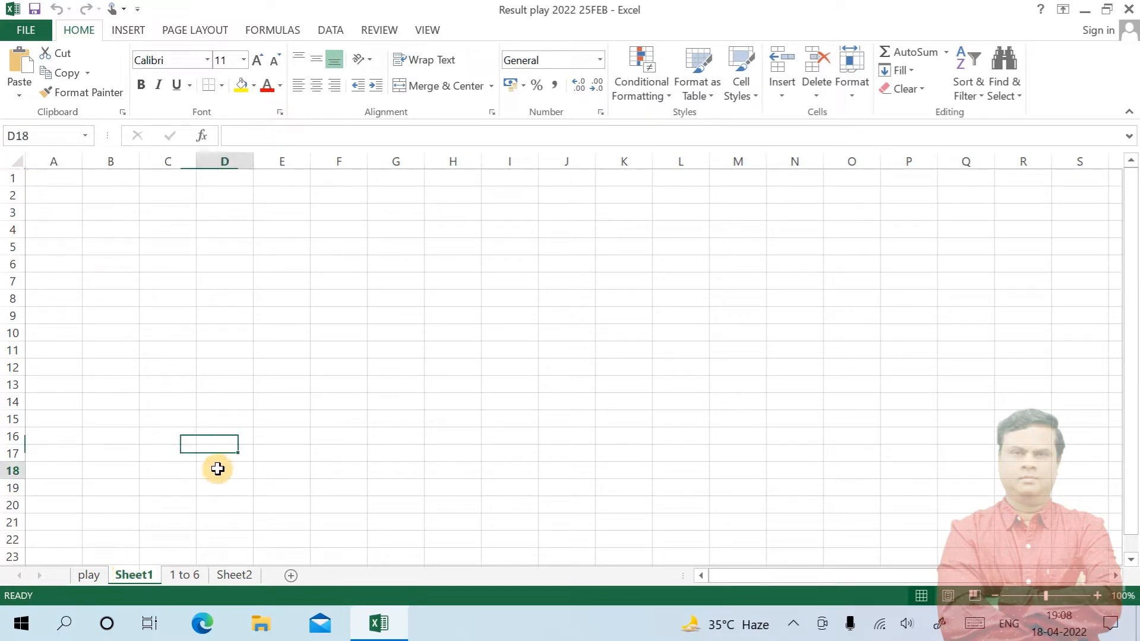
pyautogui.click(185, 574)
pyautogui.click(134, 576)
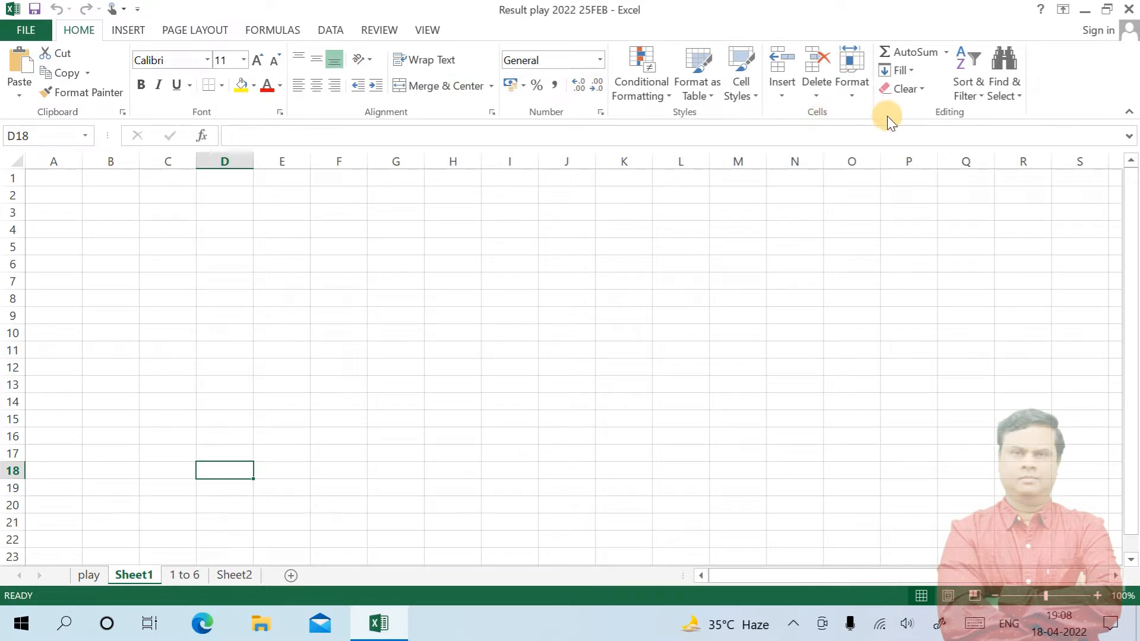
# Rename the new blank worksheet as "aTTENDANCE SHEET"
pyautogui.click(849, 94)
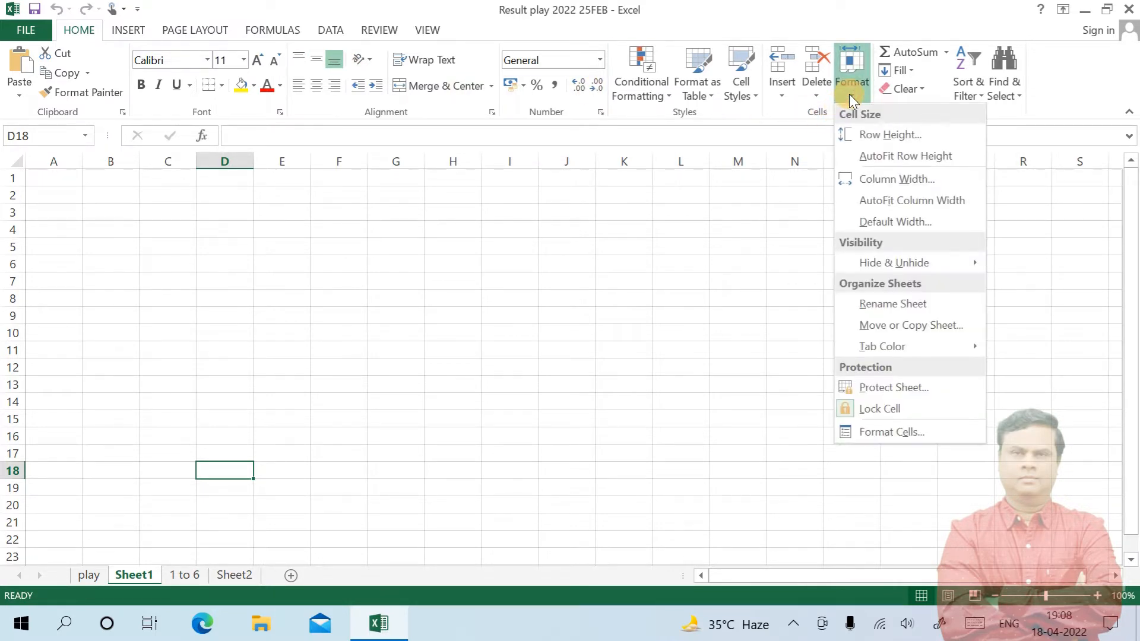
pyautogui.click(918, 302)
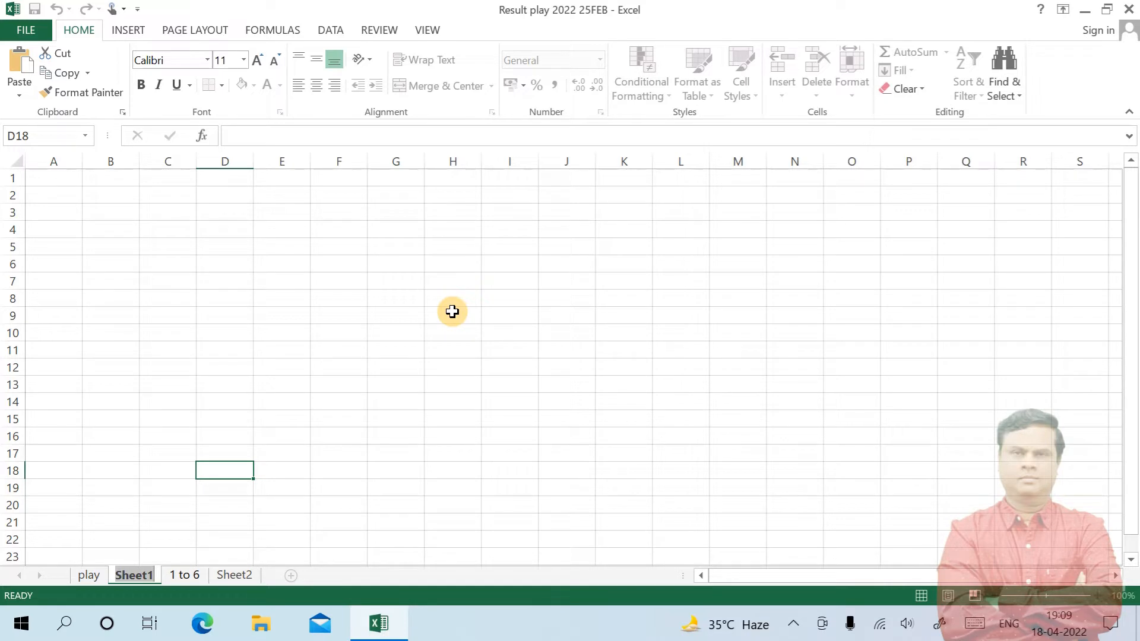
pyautogui.write('aTTENDANCE')
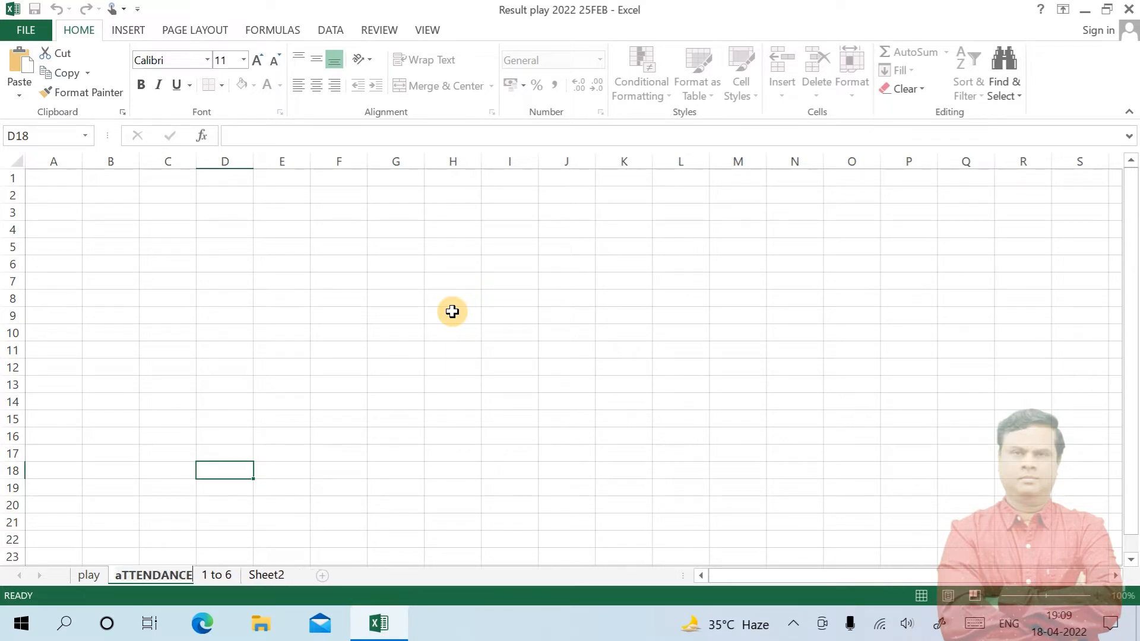
pyautogui.write(' SHEET')
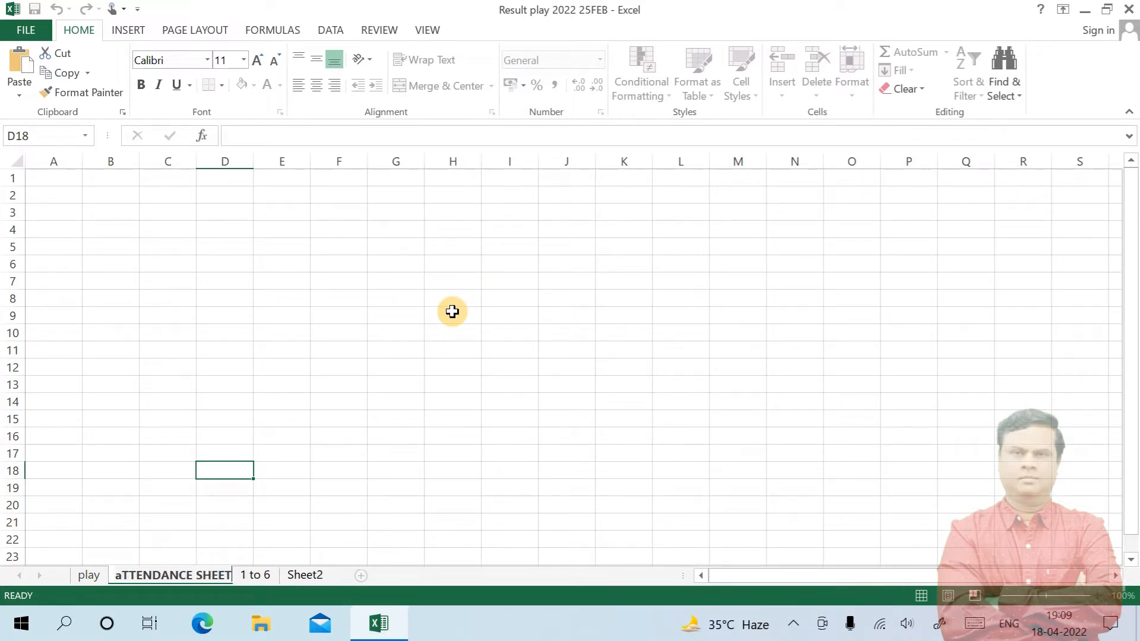
pyautogui.press('Return')
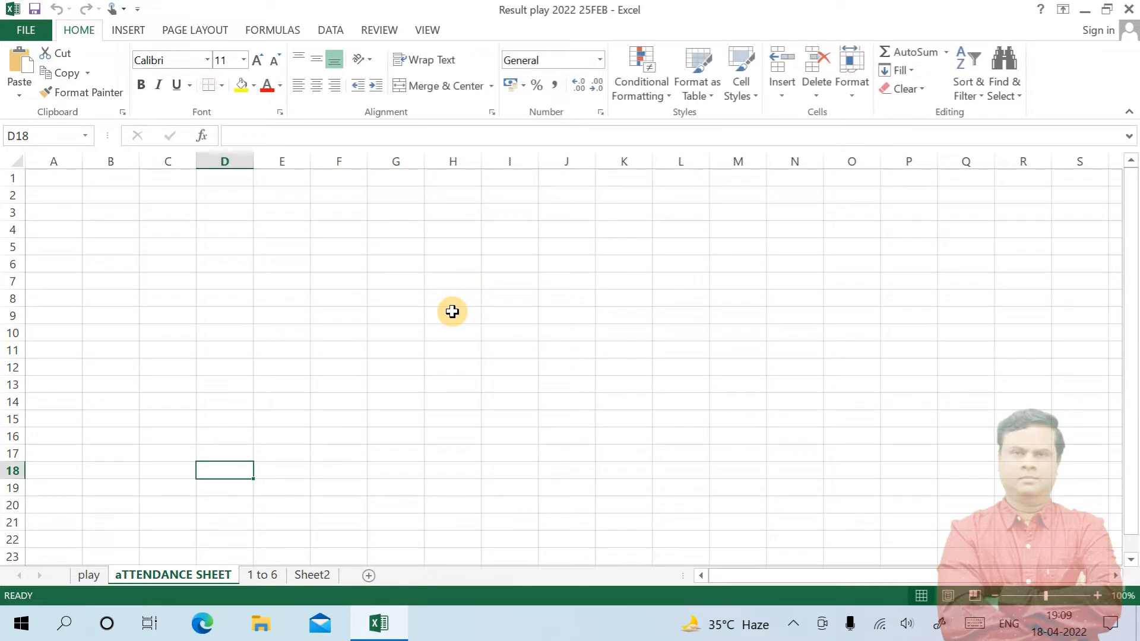
pyautogui.click(209, 356)
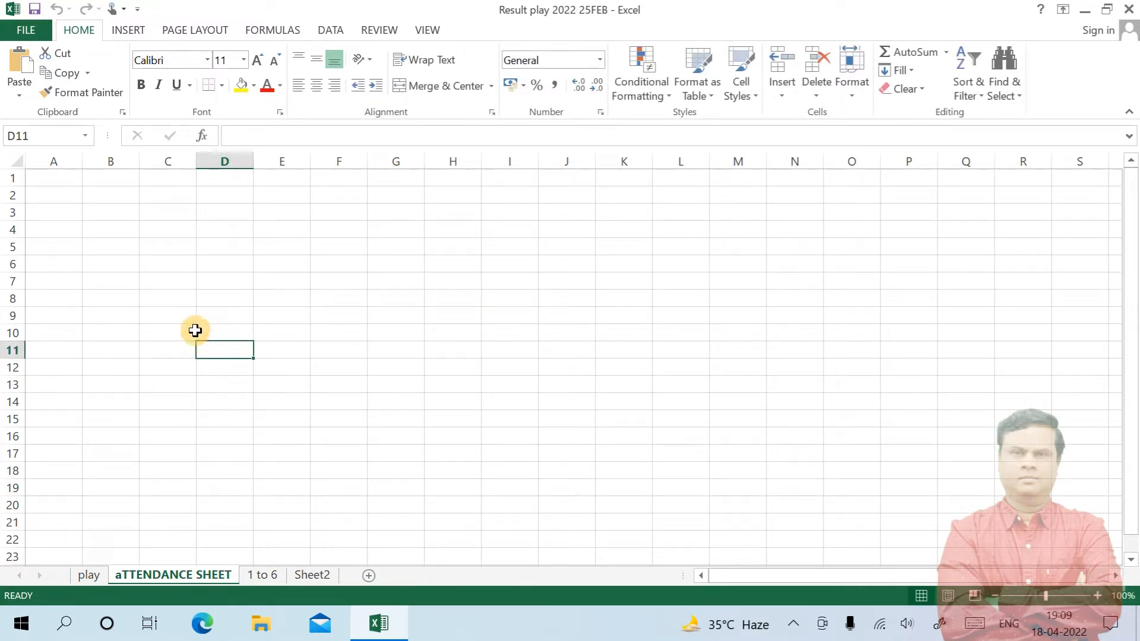
# Copy the Class, Roll No. and Name columns with their headers, A1:C54, from the "play" sheet
pyautogui.click(82, 576)
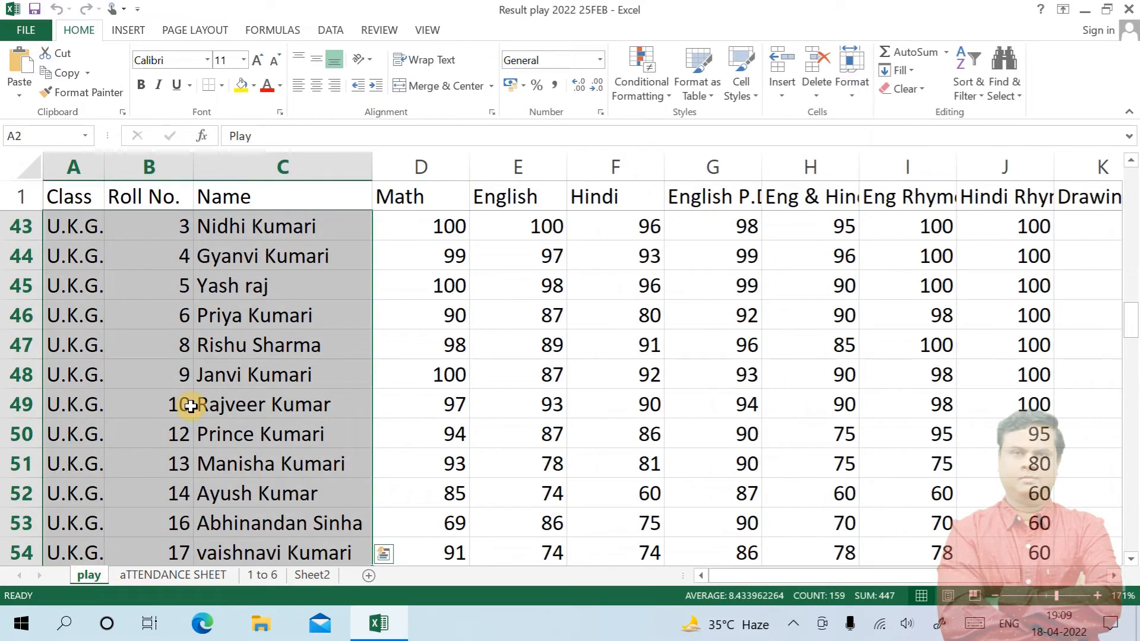
pyautogui.click(95, 286)
pyautogui.moveTo(66, 196); pyautogui.dragTo(252, 203)
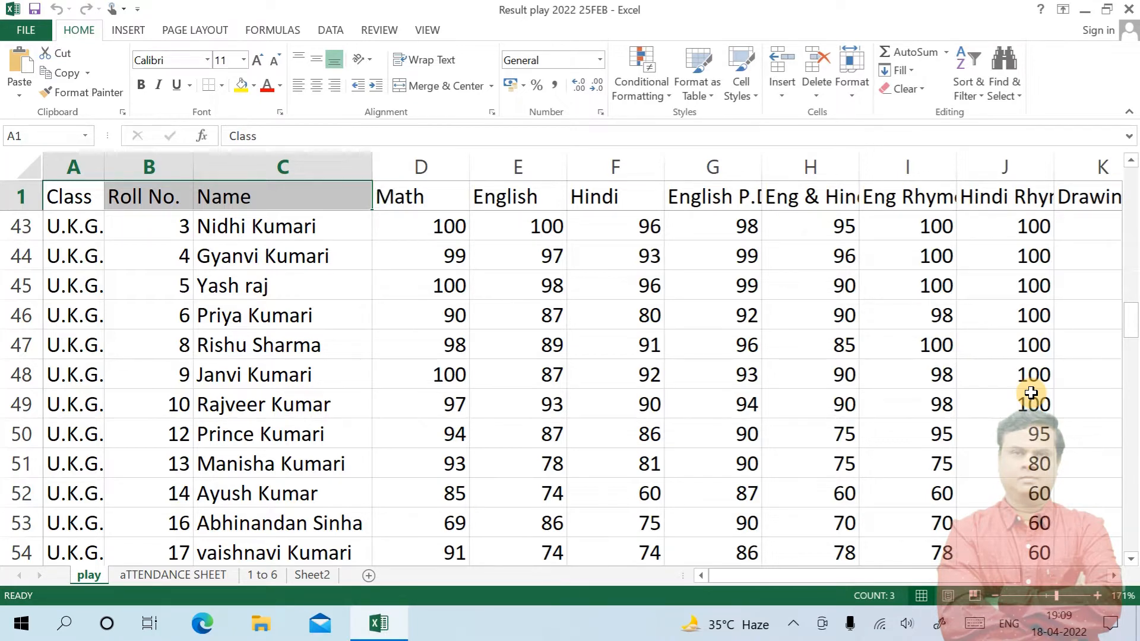
pyautogui.hotkey('ctrl', 'shift', 'Down')
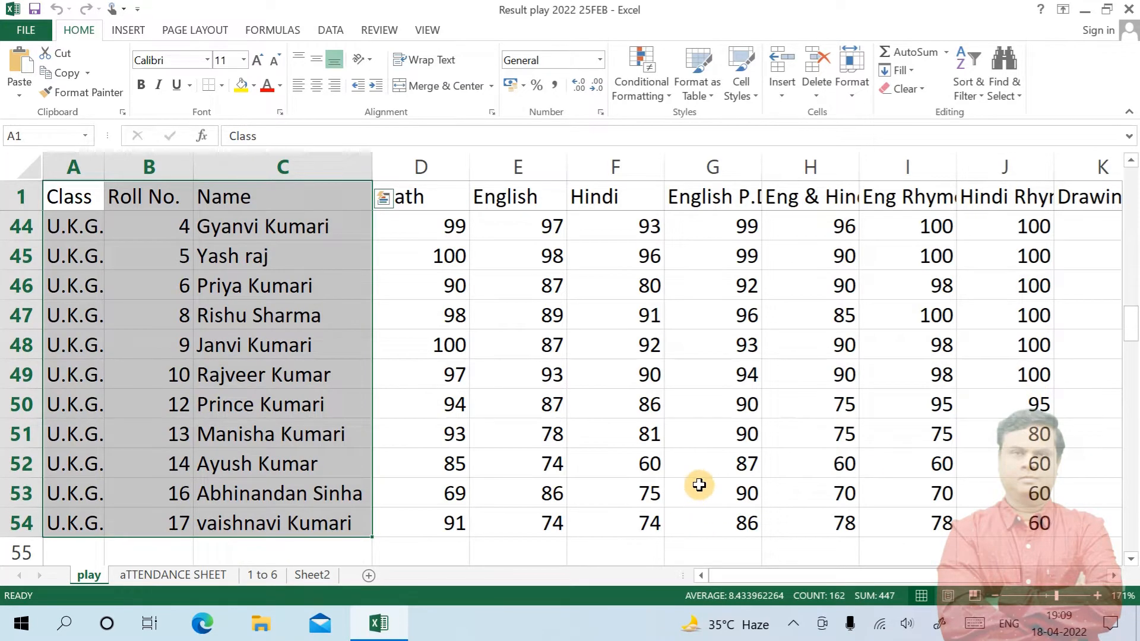
pyautogui.scroll(-3, 376, 474)
pyautogui.scroll(3, 378, 475)
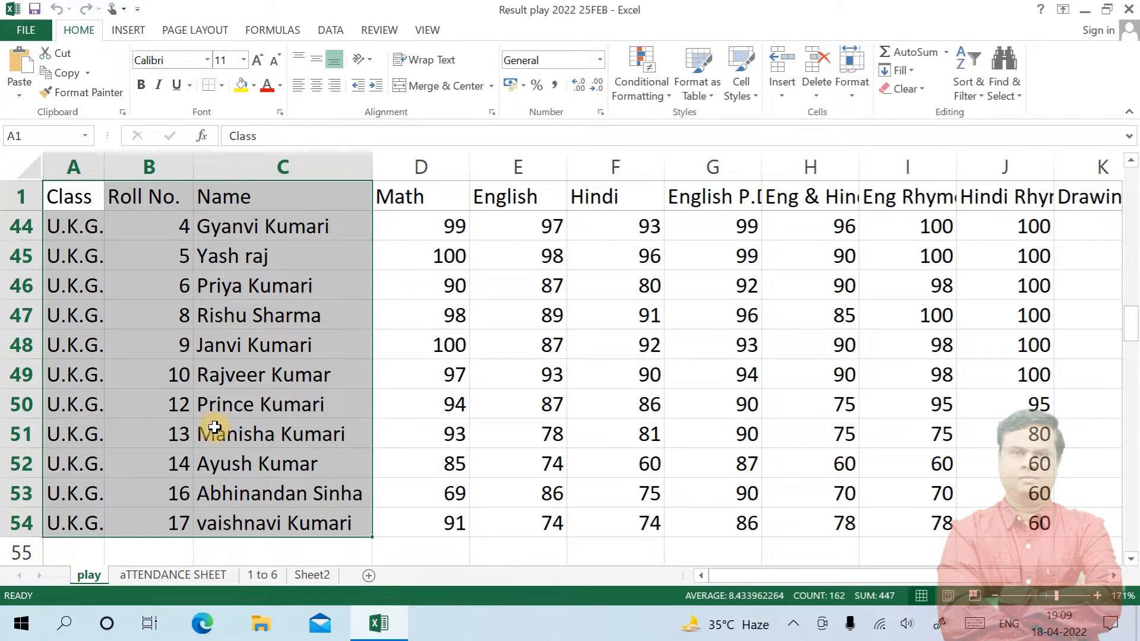
pyautogui.scroll(14, 214, 439)
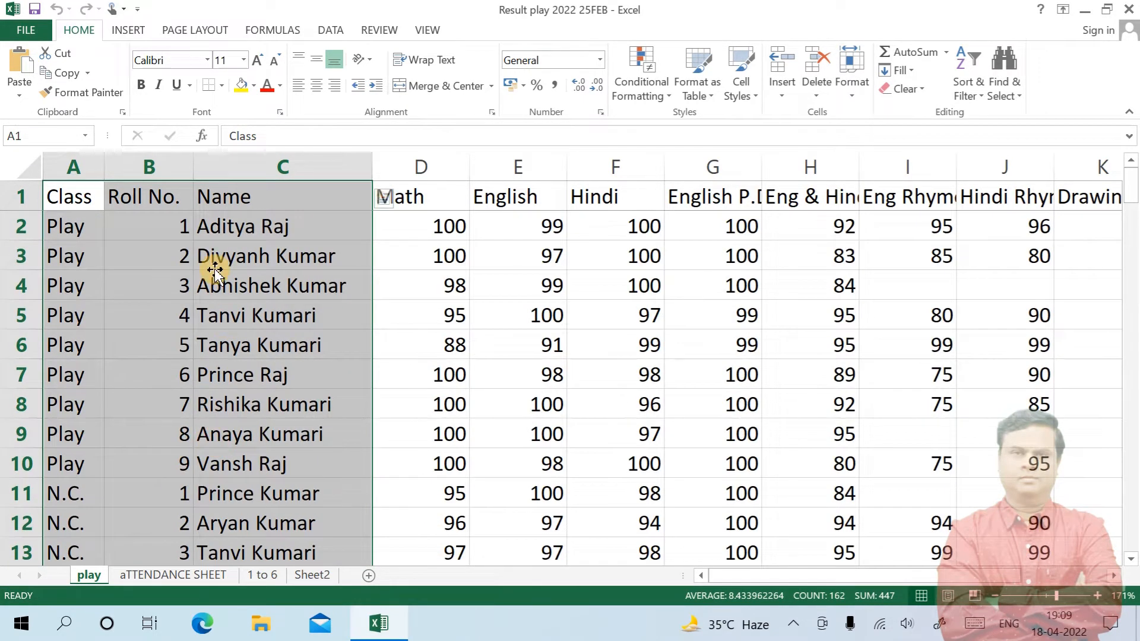
pyautogui.scroll(-5, 253, 369)
pyautogui.scroll(-4, 253, 368)
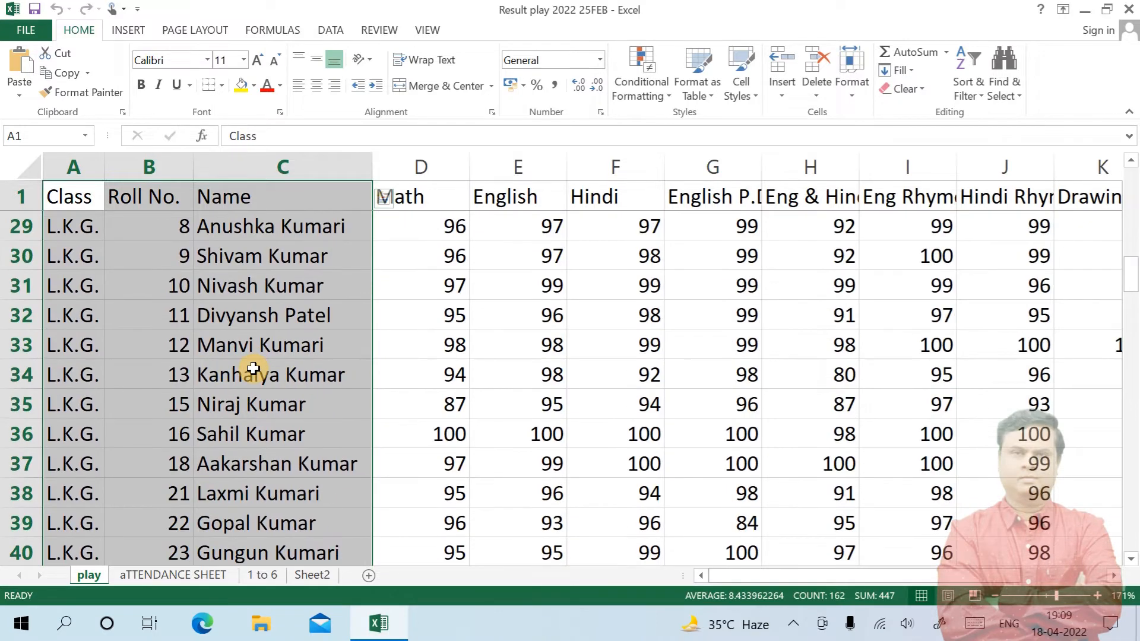
pyautogui.click(65, 73)
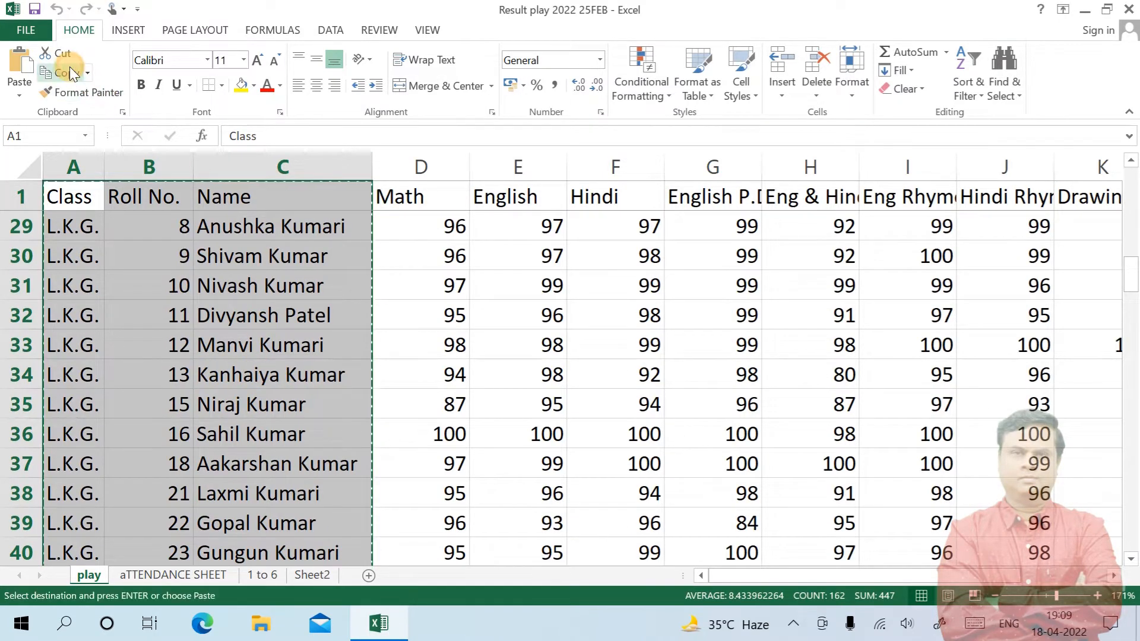
# Paste the copied student list into the "aTTENDANCE SHEET" worksheet starting at cell A1
pyautogui.click(177, 572)
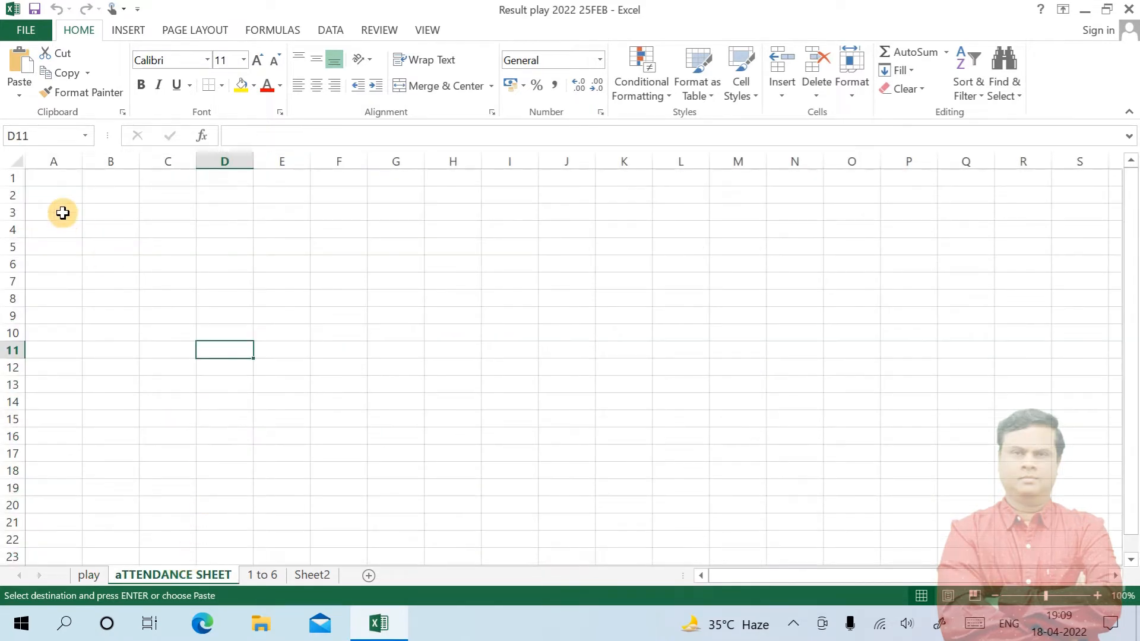
pyautogui.click(43, 174)
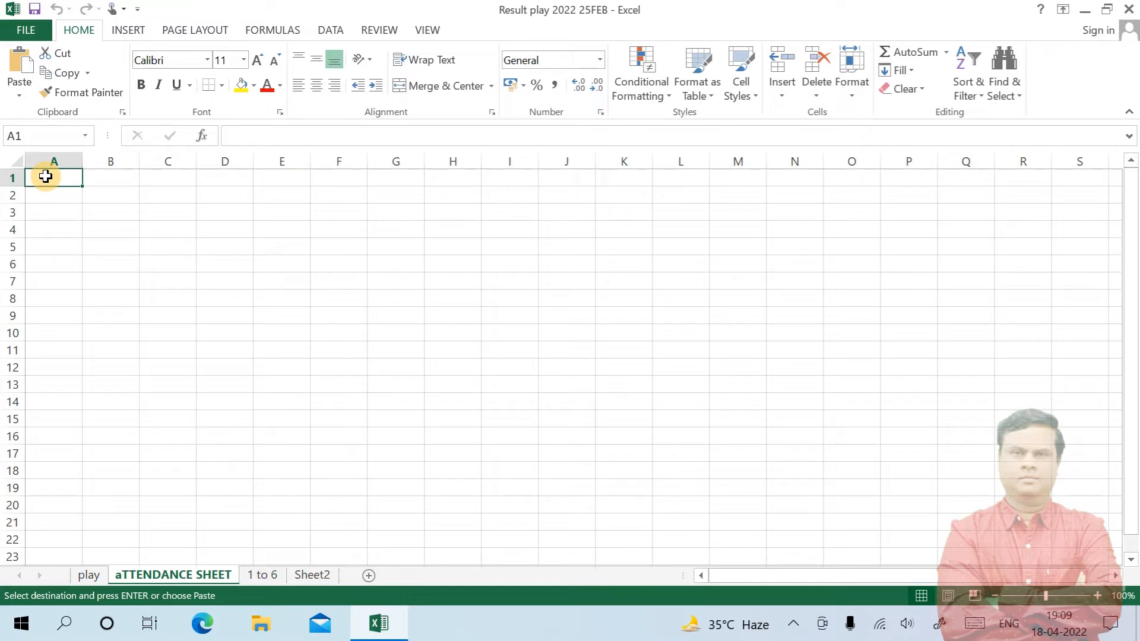
pyautogui.hotkey('ctrl', 'v')
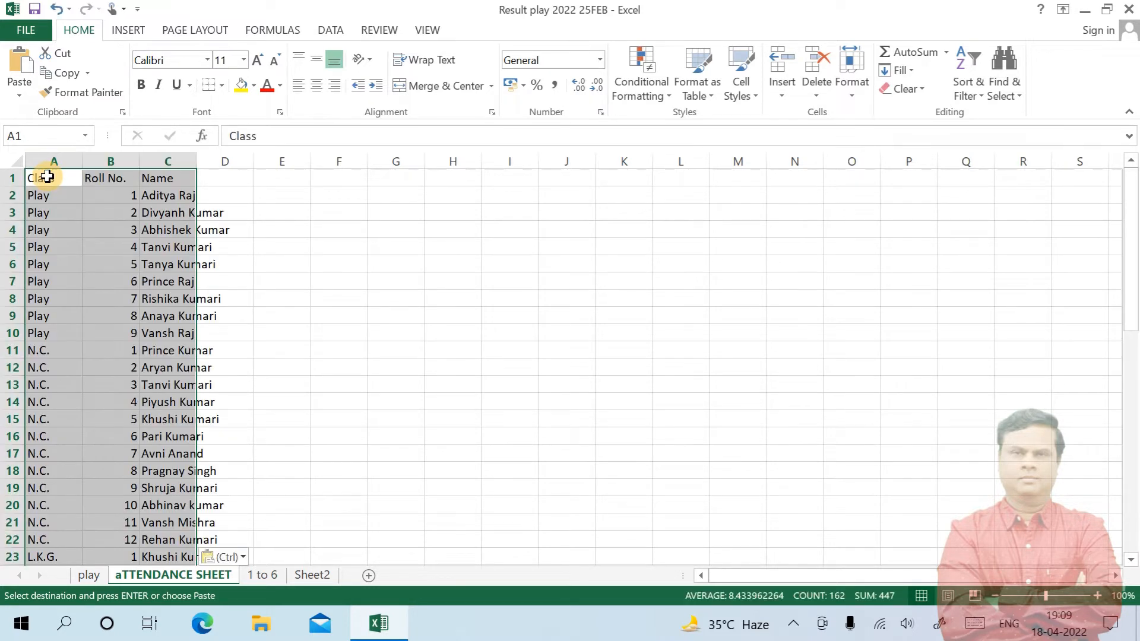
pyautogui.click(155, 260)
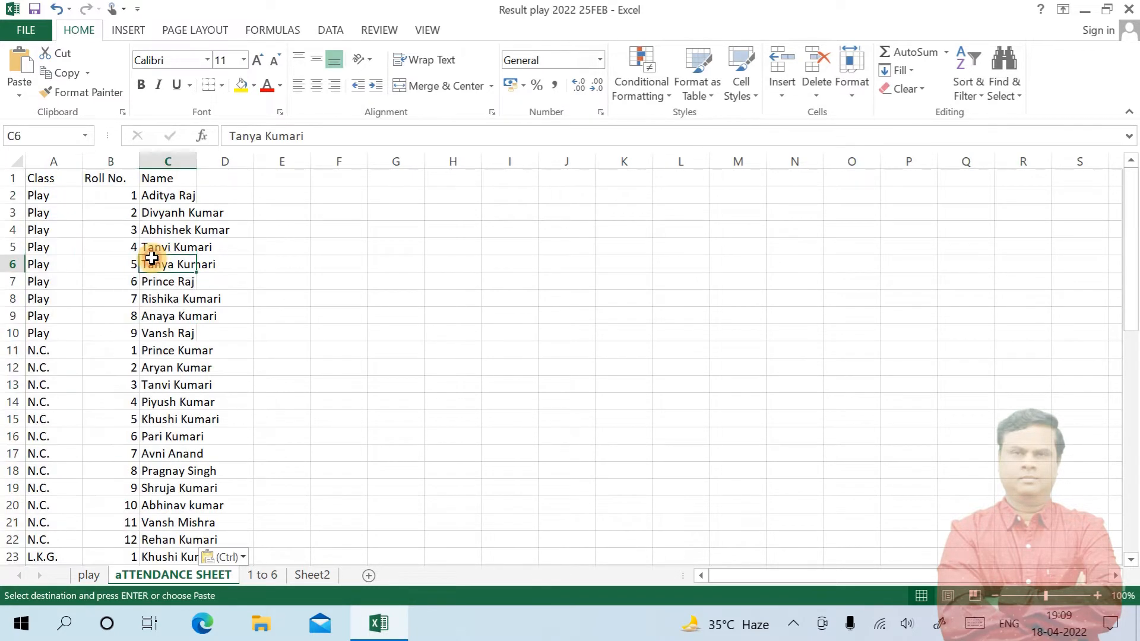
pyautogui.click(190, 214)
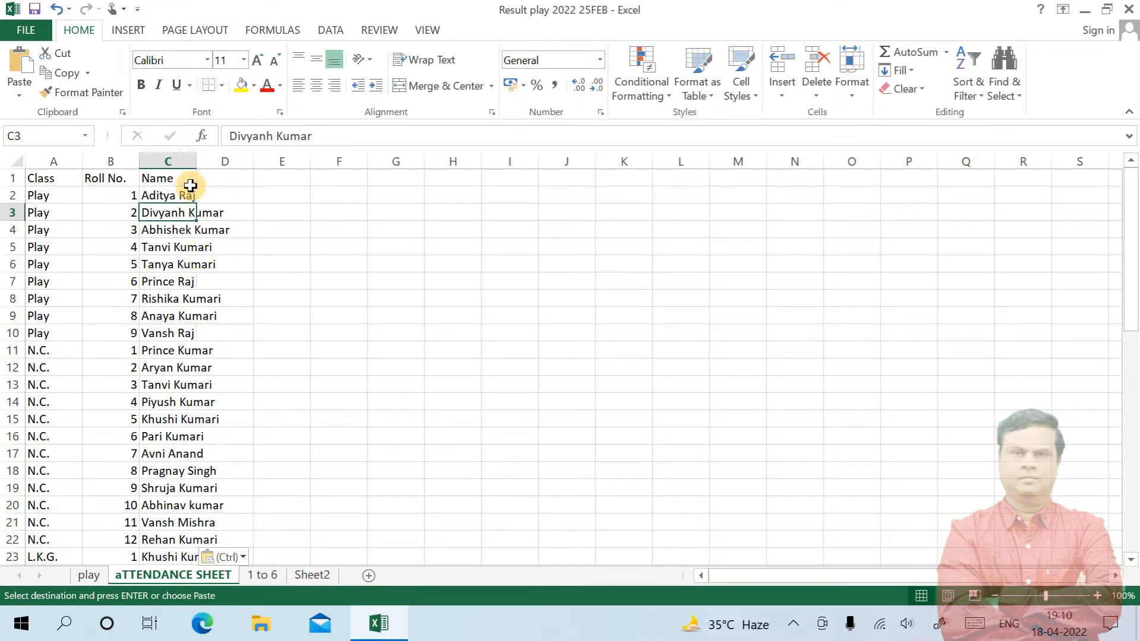
# AutoFit the width of the Name column C and check the pasted student list down to its last row
pyautogui.doubleClick(195, 161)
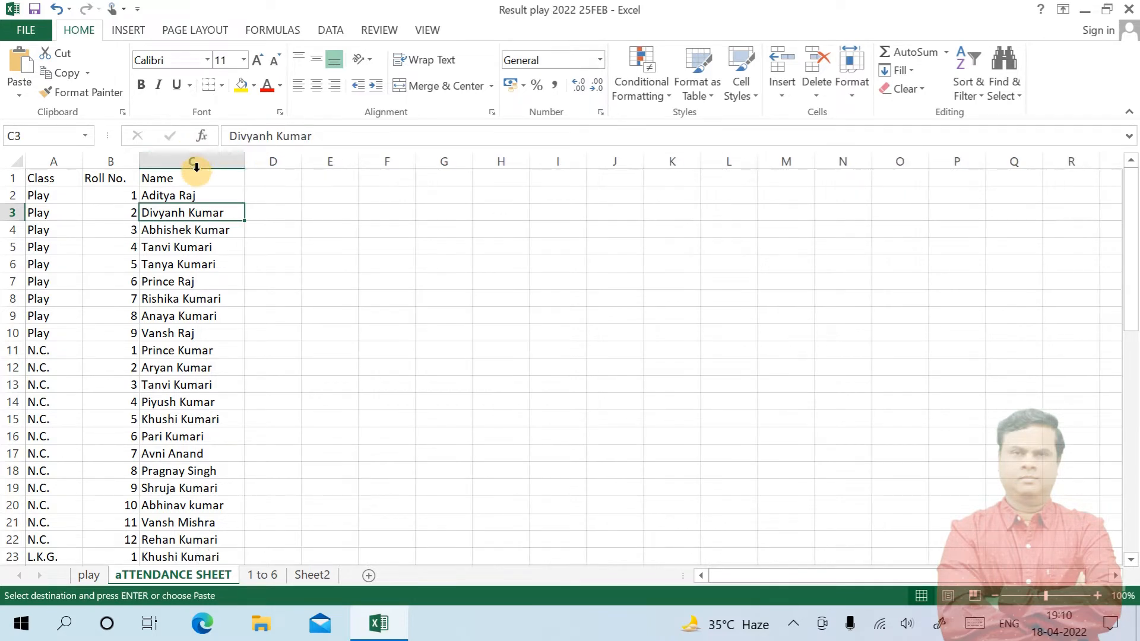
pyautogui.scroll(-5, 216, 351)
pyautogui.scroll(-10, 215, 350)
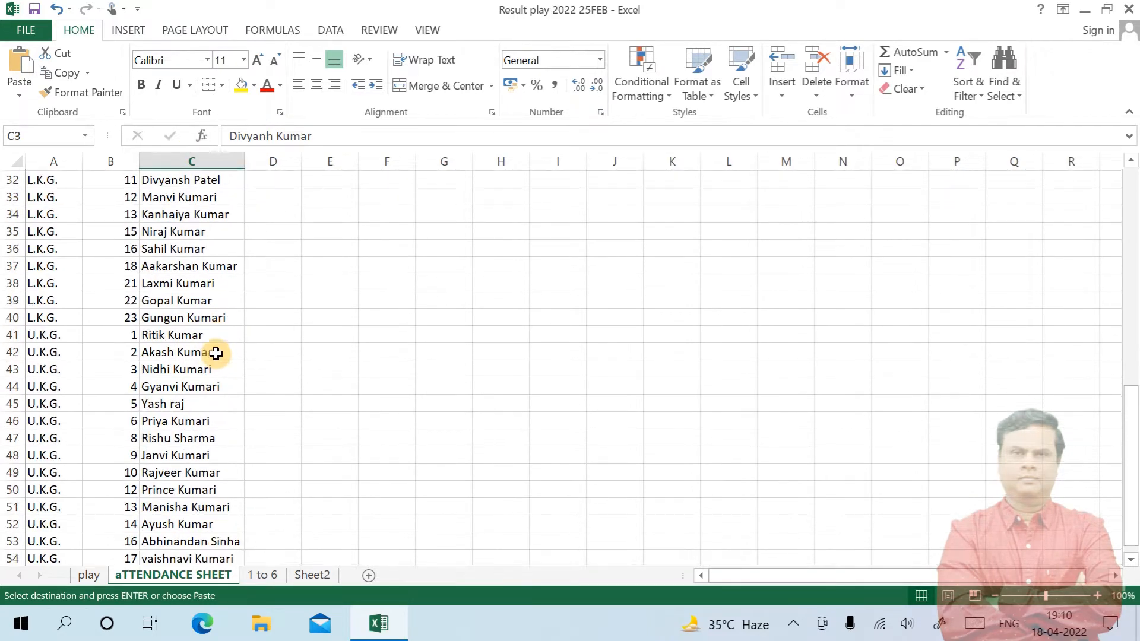
pyautogui.scroll(4, 216, 353)
pyautogui.scroll(10, 215, 353)
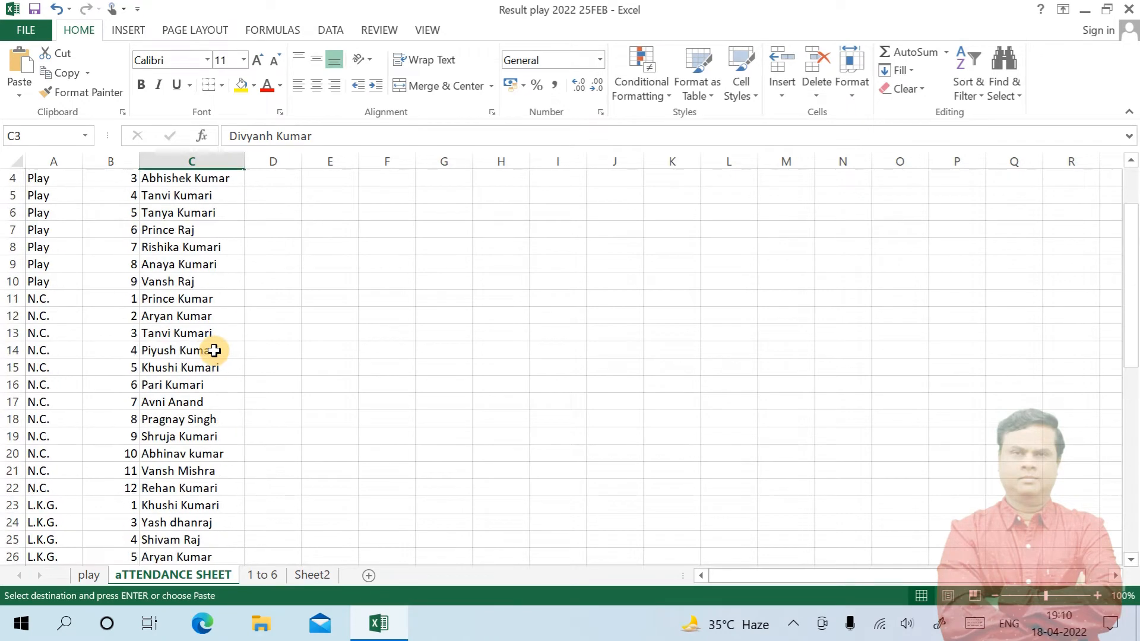
# Examine the student list in the "1 to 6" worksheet to find its last row containing a name
pyautogui.click(261, 576)
pyautogui.click(169, 249)
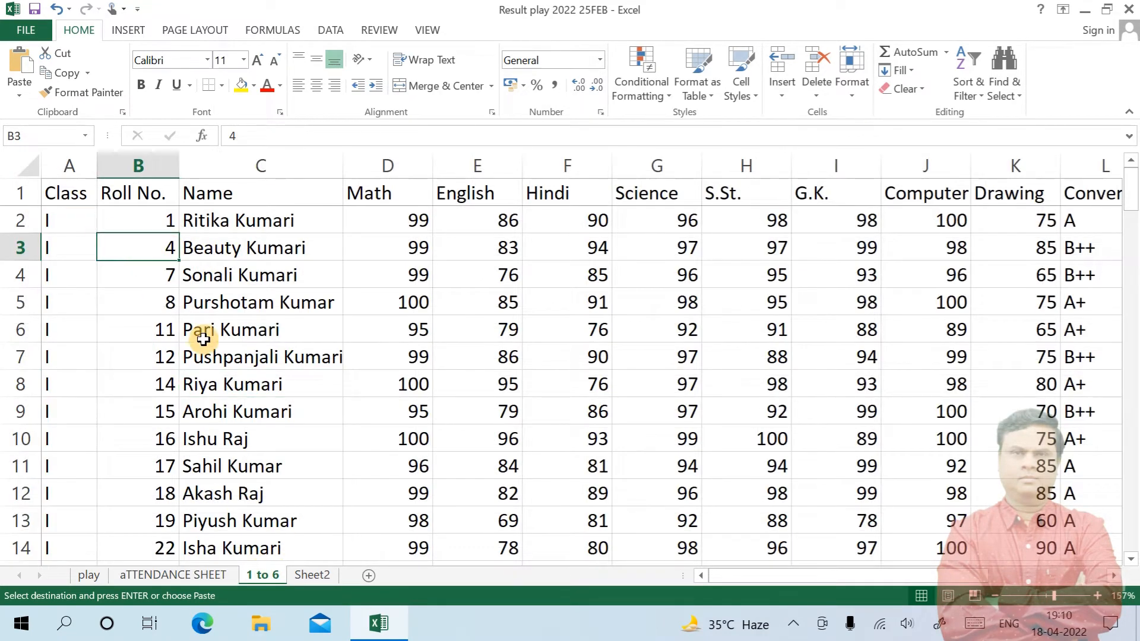
pyautogui.scroll(-20, 203, 339)
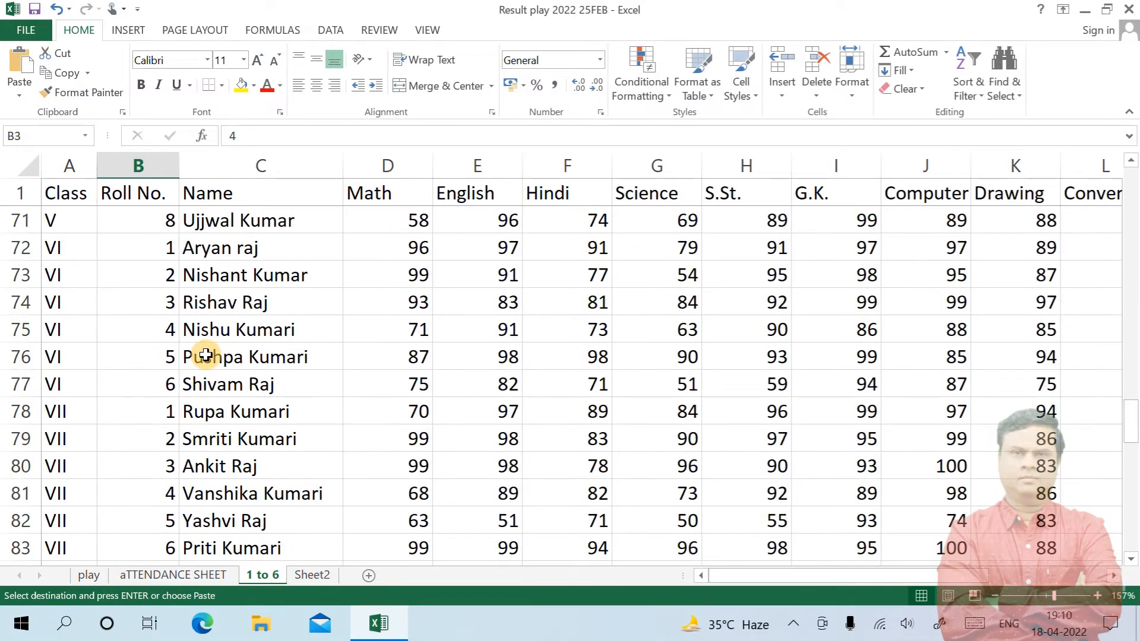
pyautogui.scroll(-5, 205, 355)
pyautogui.scroll(2, 202, 355)
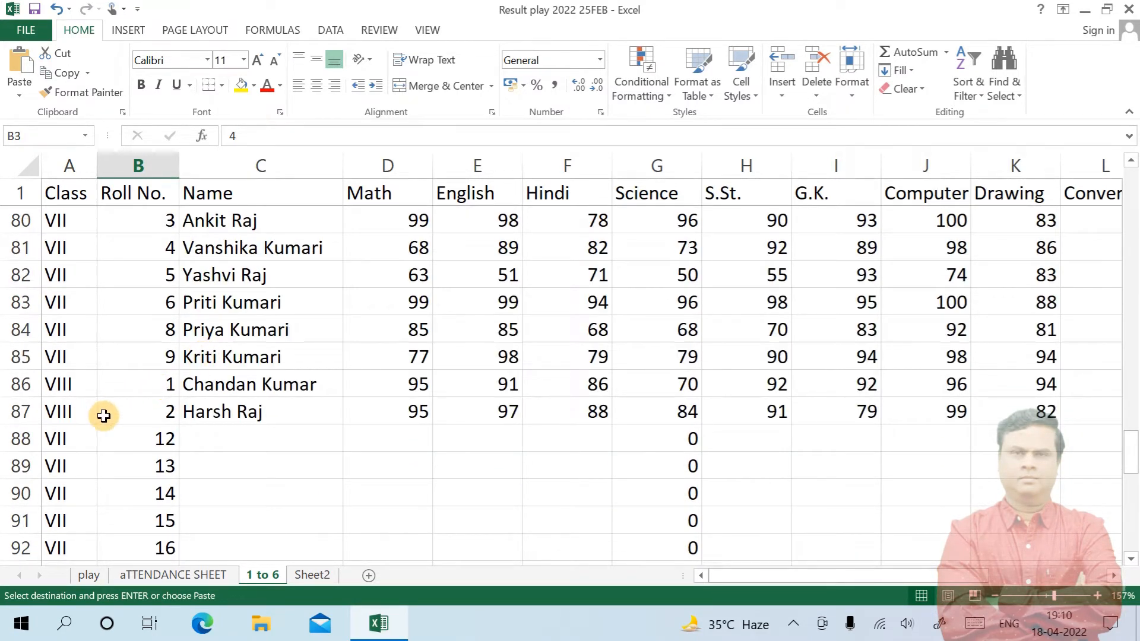
pyautogui.click(240, 414)
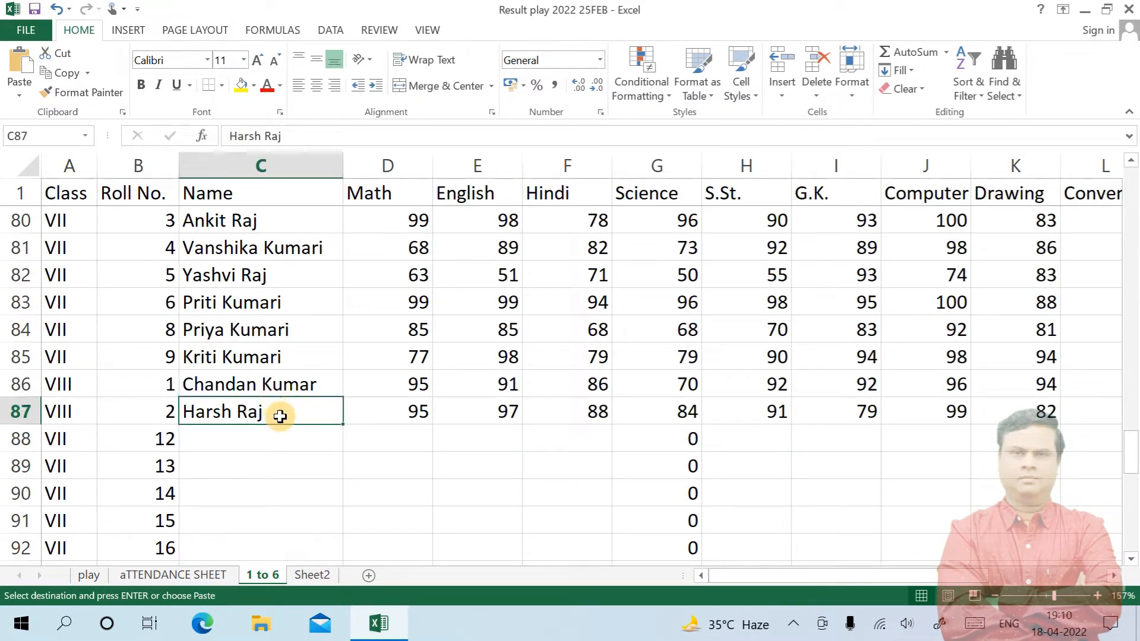
pyautogui.scroll(-4, 280, 416)
pyautogui.scroll(3, 278, 412)
pyautogui.scroll(-6, 277, 412)
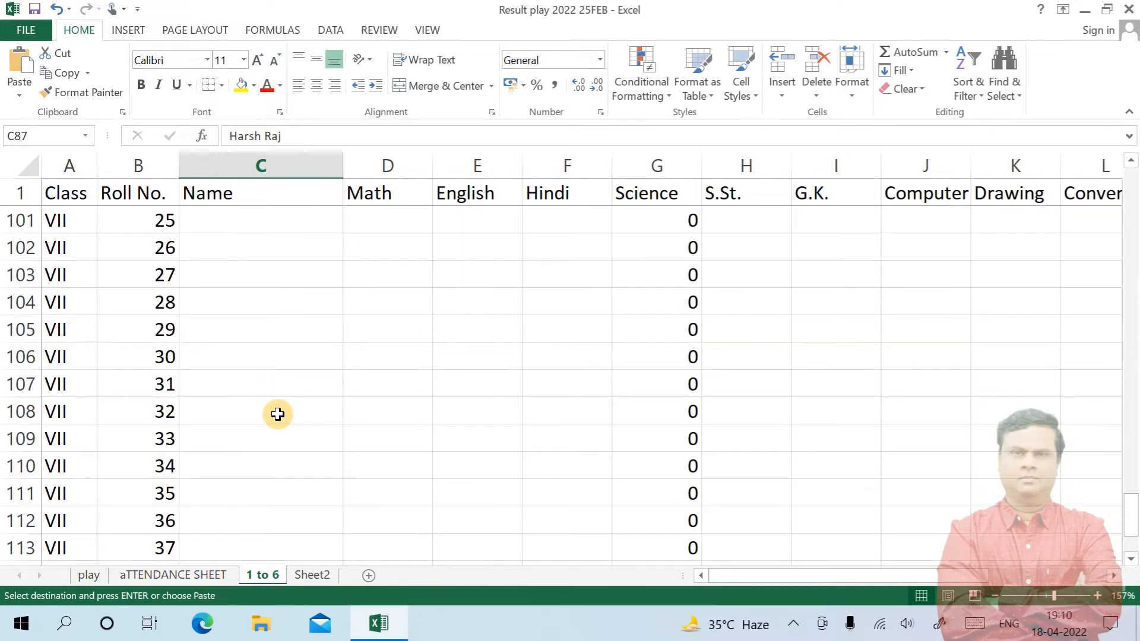
pyautogui.scroll(-2, 277, 413)
pyautogui.scroll(8, 277, 413)
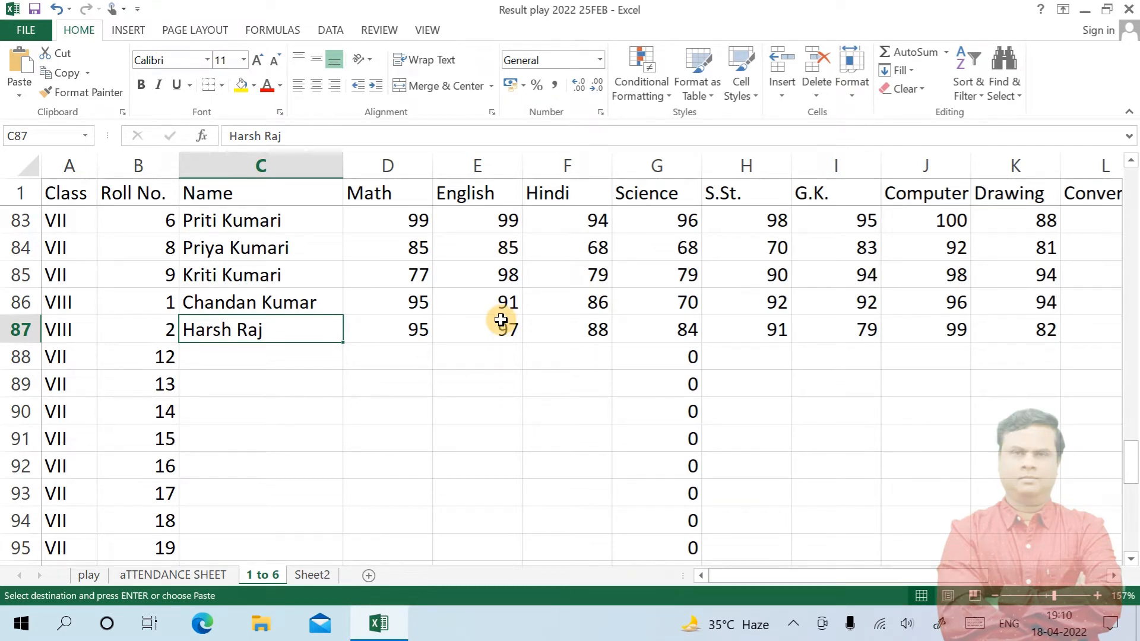
# Copy the Class, Roll No. and Name columns with their headers, A1:C87, from the "1 to 6" sheet
pyautogui.hotkey('shift', 'Left')
pyautogui.hotkey('shift', 'Left')
pyautogui.hotkey('ctrl', 'v')
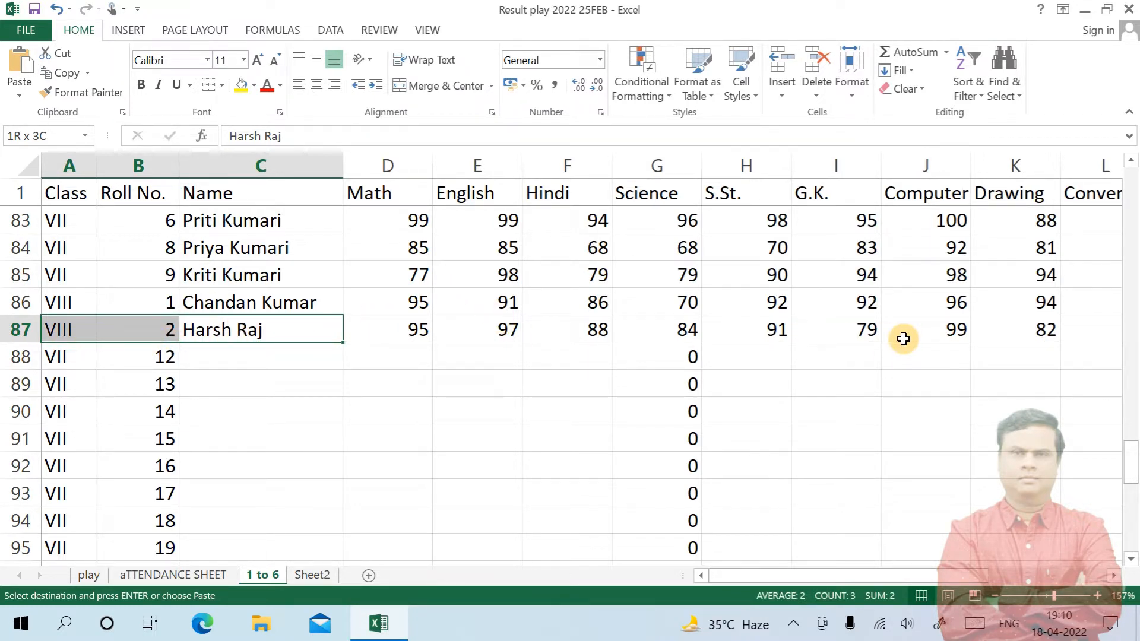
pyautogui.hotkey('ctrl', 'shift', 'Up')
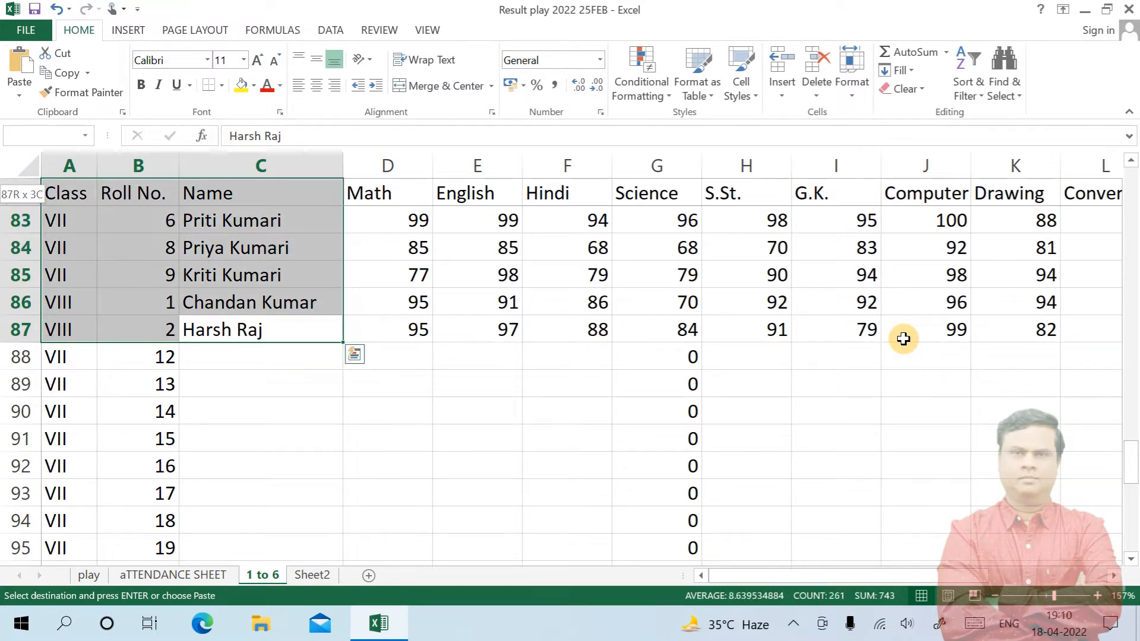
pyautogui.scroll(11, 378, 320)
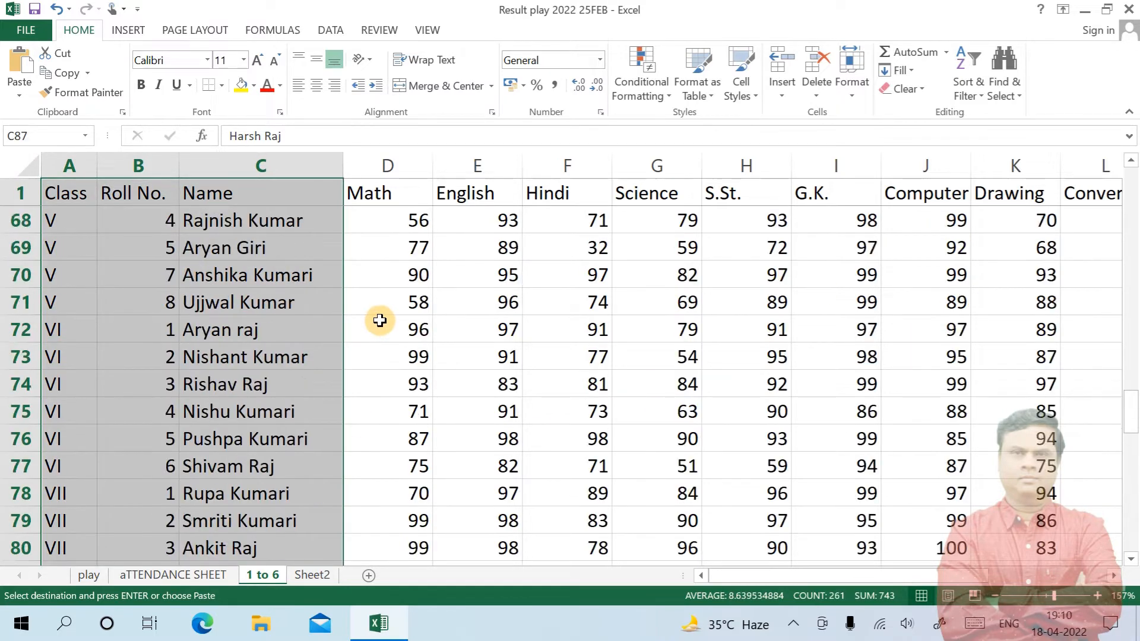
pyautogui.scroll(16, 379, 321)
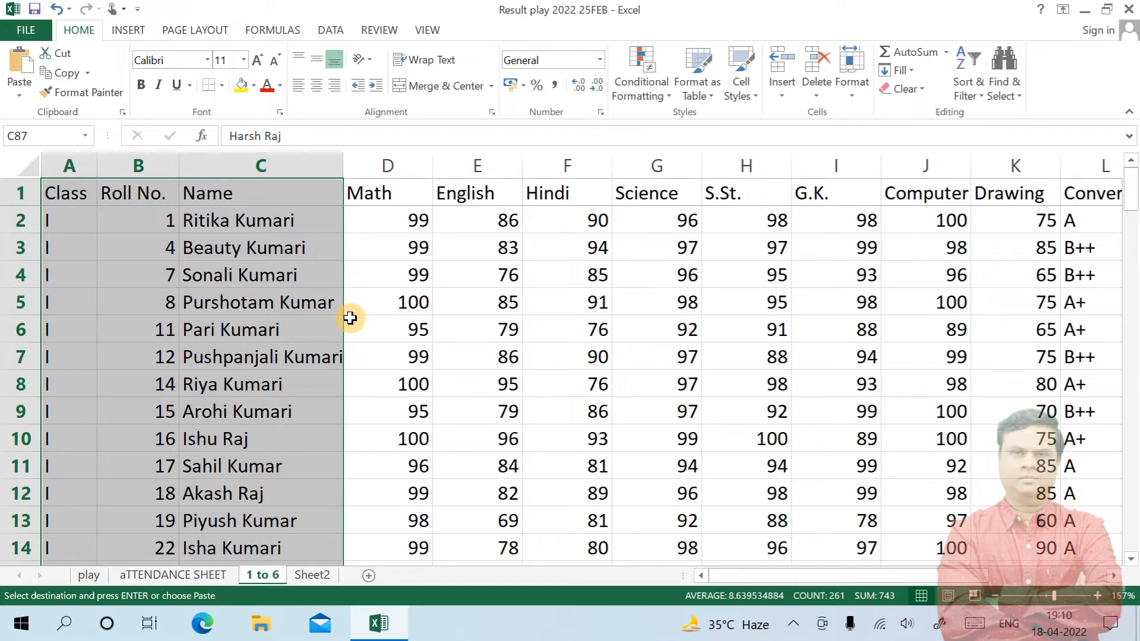
pyautogui.scroll(-20, 351, 316)
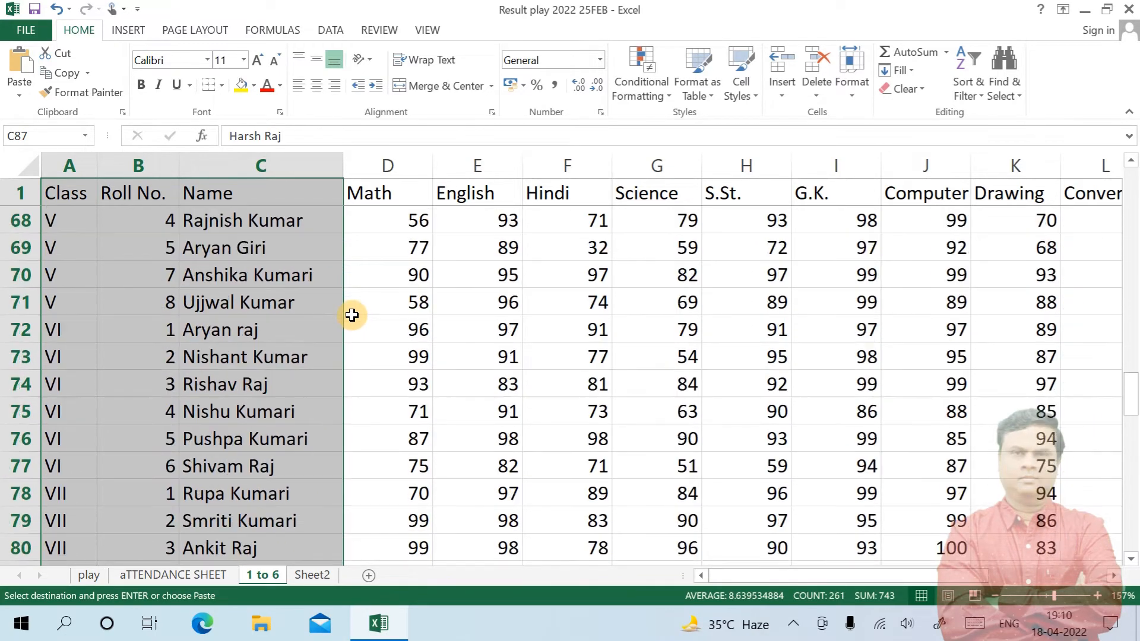
pyautogui.scroll(-6, 352, 315)
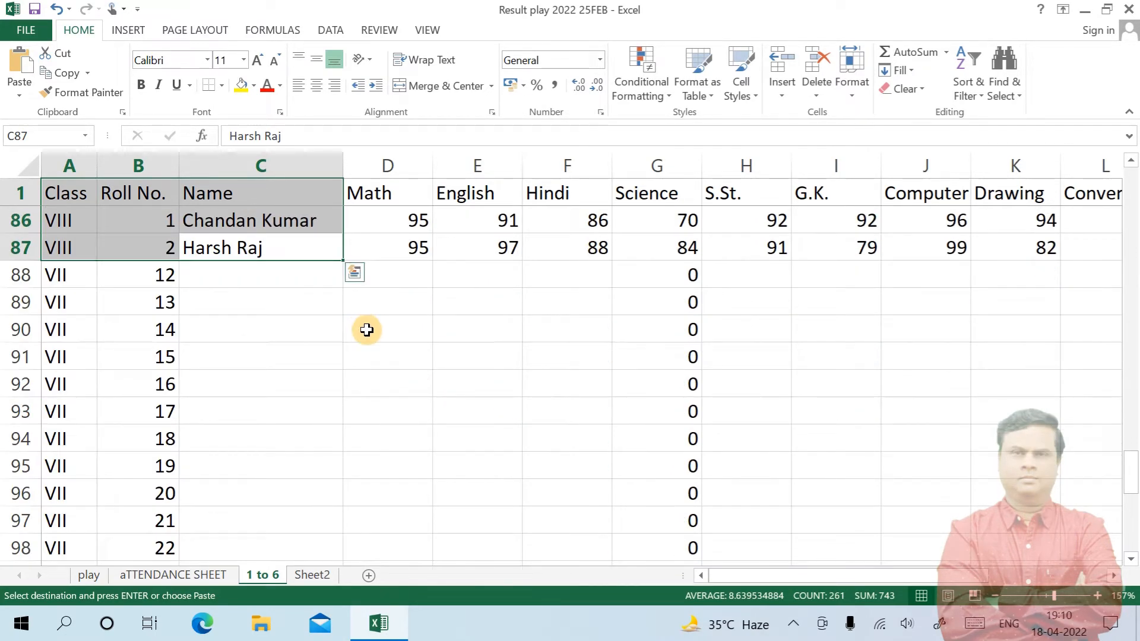
pyautogui.hotkey('ctrl', 'c')
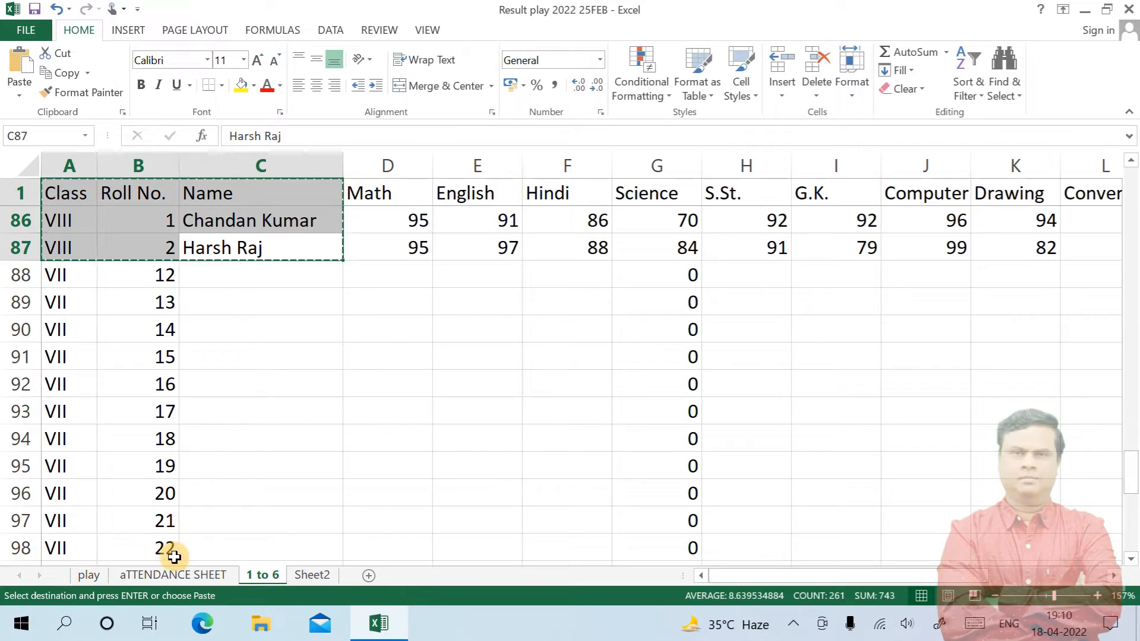
# Paste the copied list into the "aTTENDANCE SHEET" worksheet directly below the existing students, starting at cell A55
pyautogui.click(174, 575)
pyautogui.scroll(-9, 178, 433)
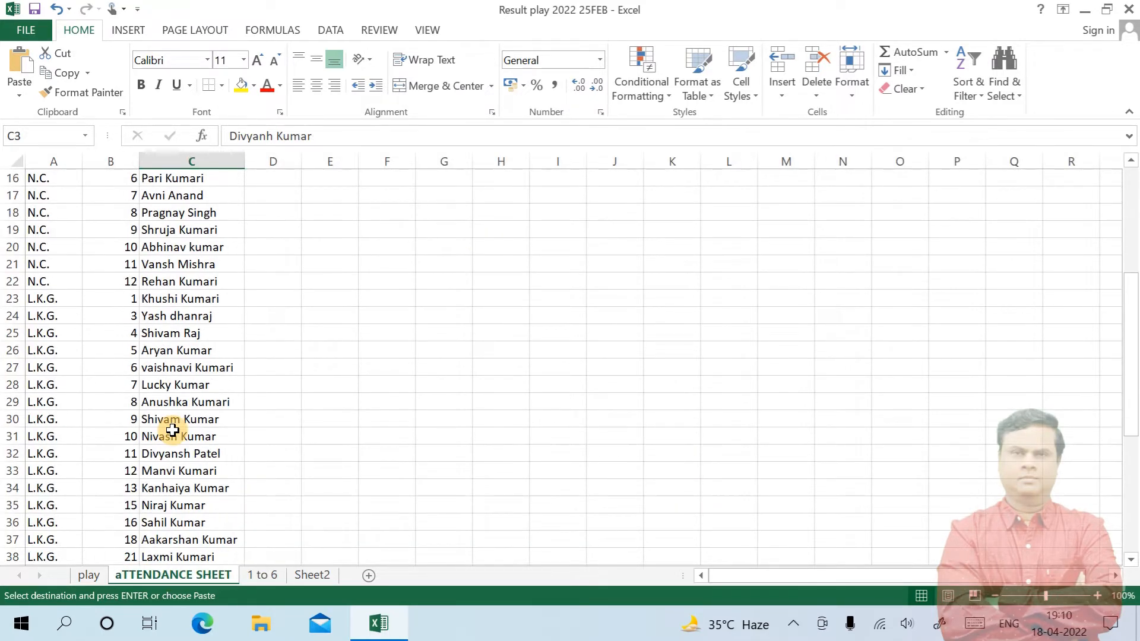
pyautogui.scroll(-5, 170, 430)
pyautogui.click(52, 334)
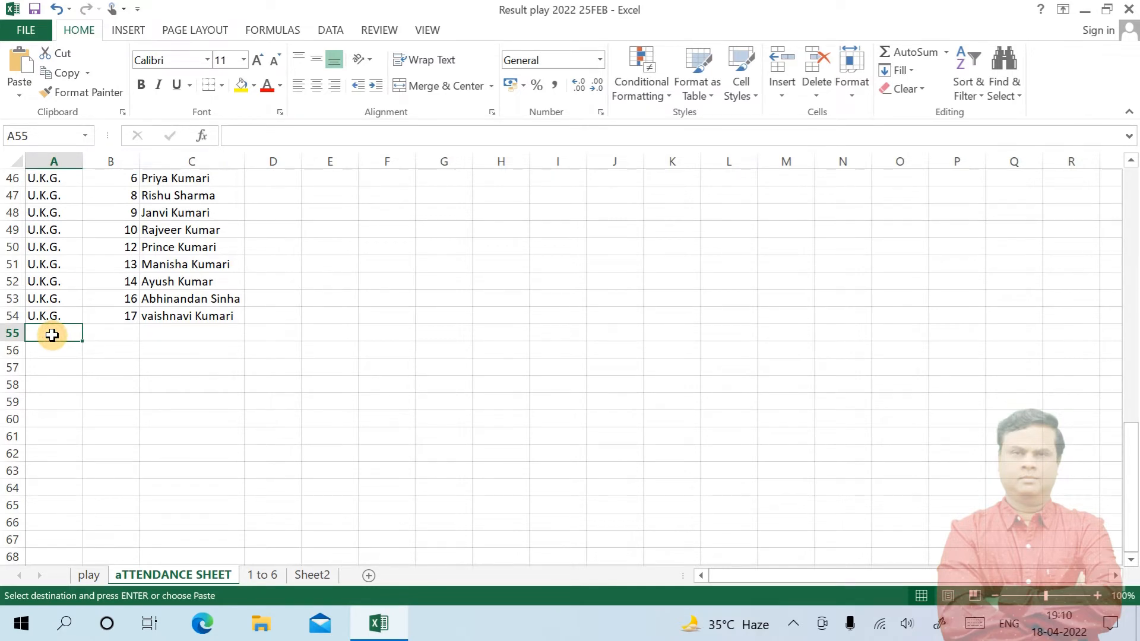
pyautogui.hotkey('ctrl', 'v')
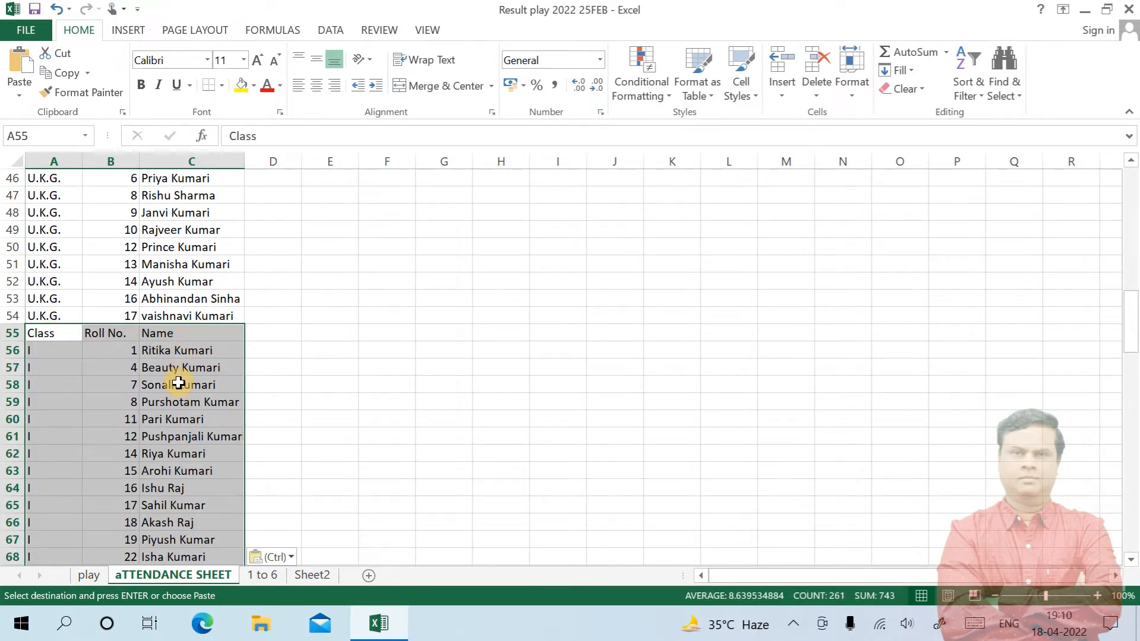
# Delete the duplicate header row 55 between the U.K.G. and class I students
pyautogui.click(178, 351)
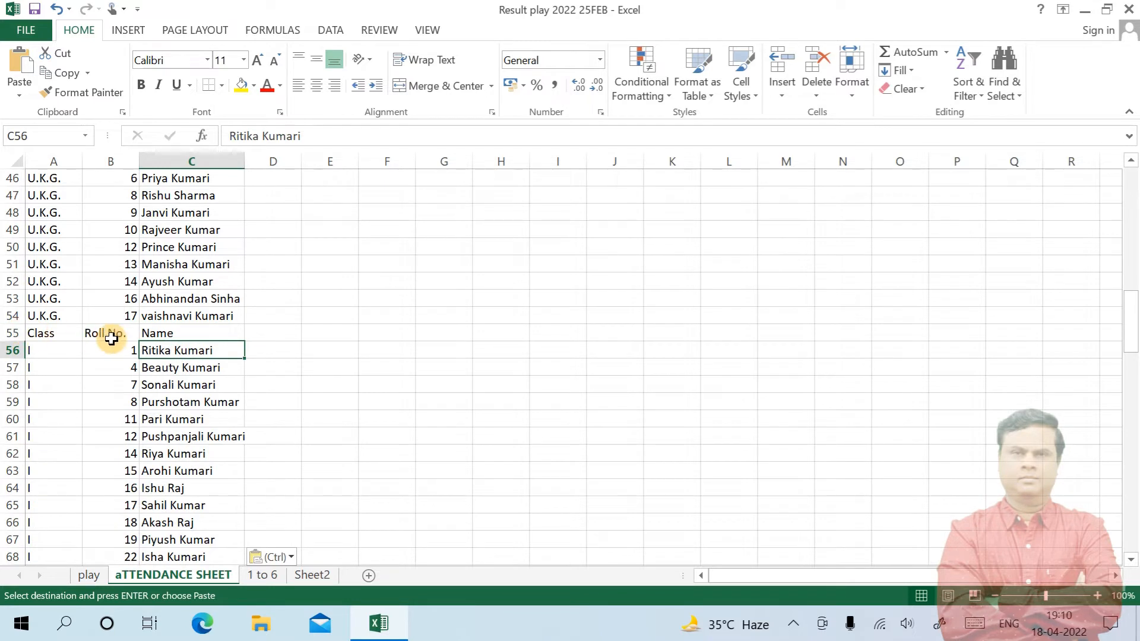
pyautogui.click(196, 331)
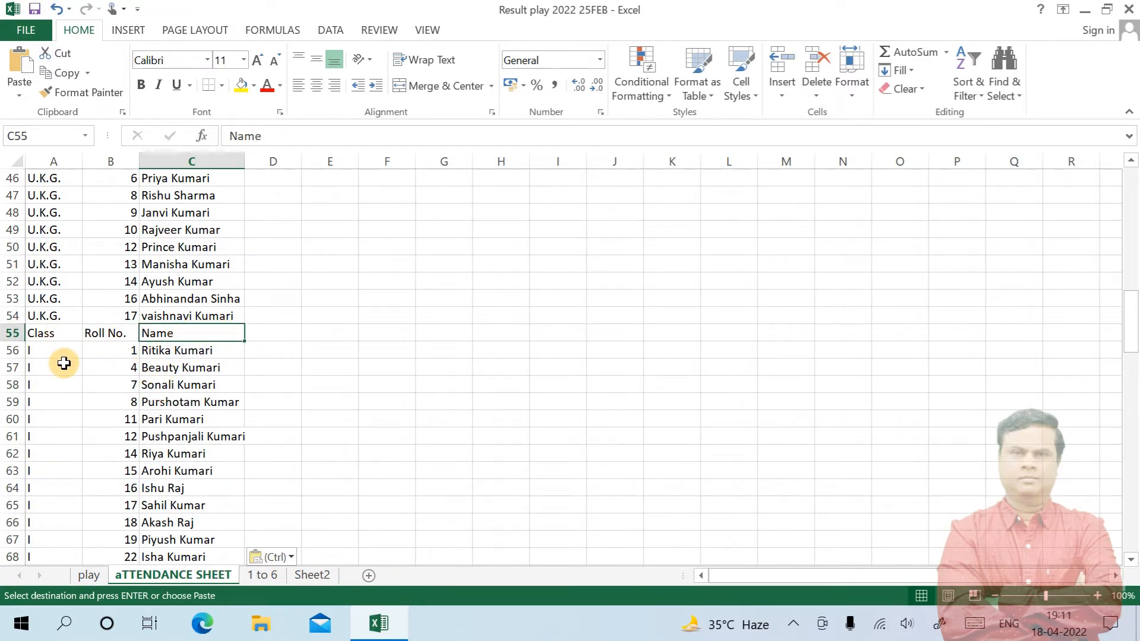
pyautogui.click(87, 377)
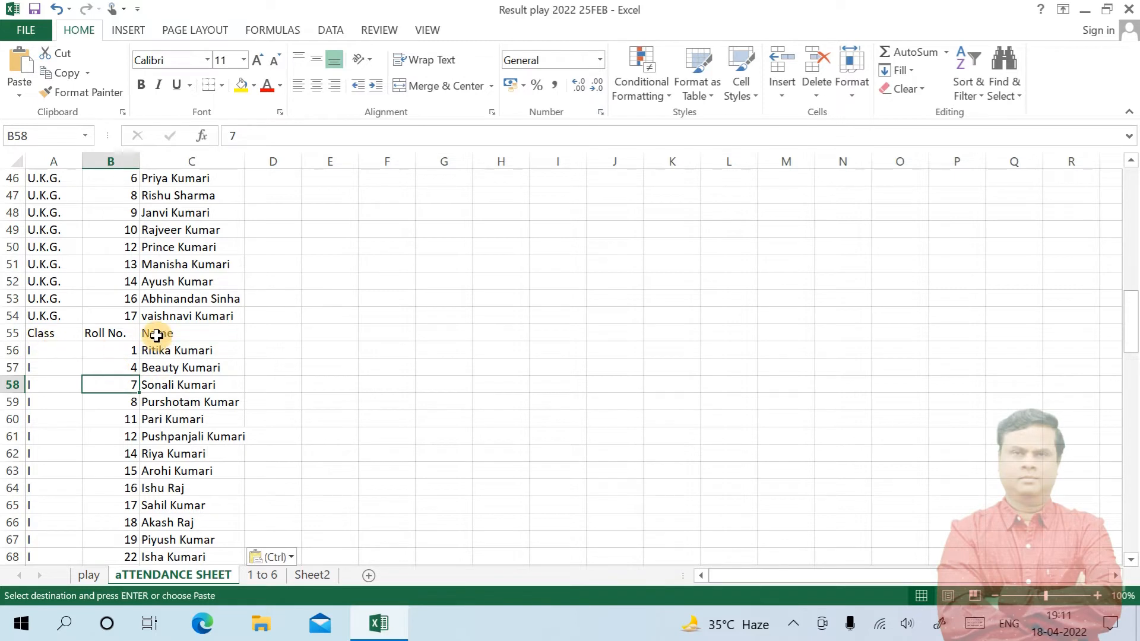
pyautogui.click(65, 333)
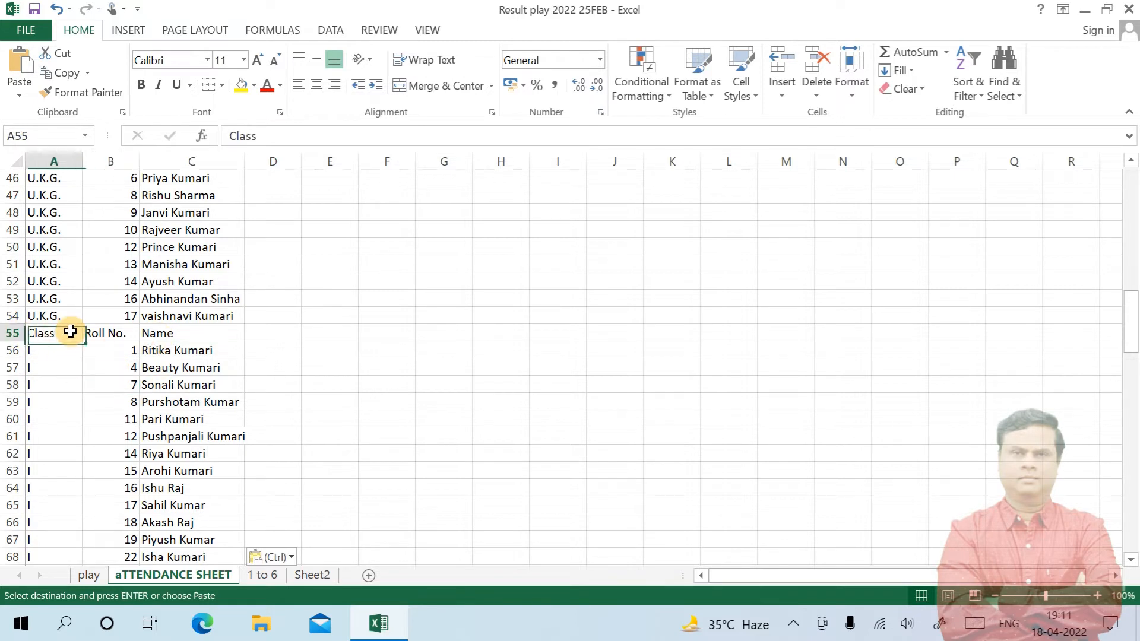
pyautogui.click(14, 334)
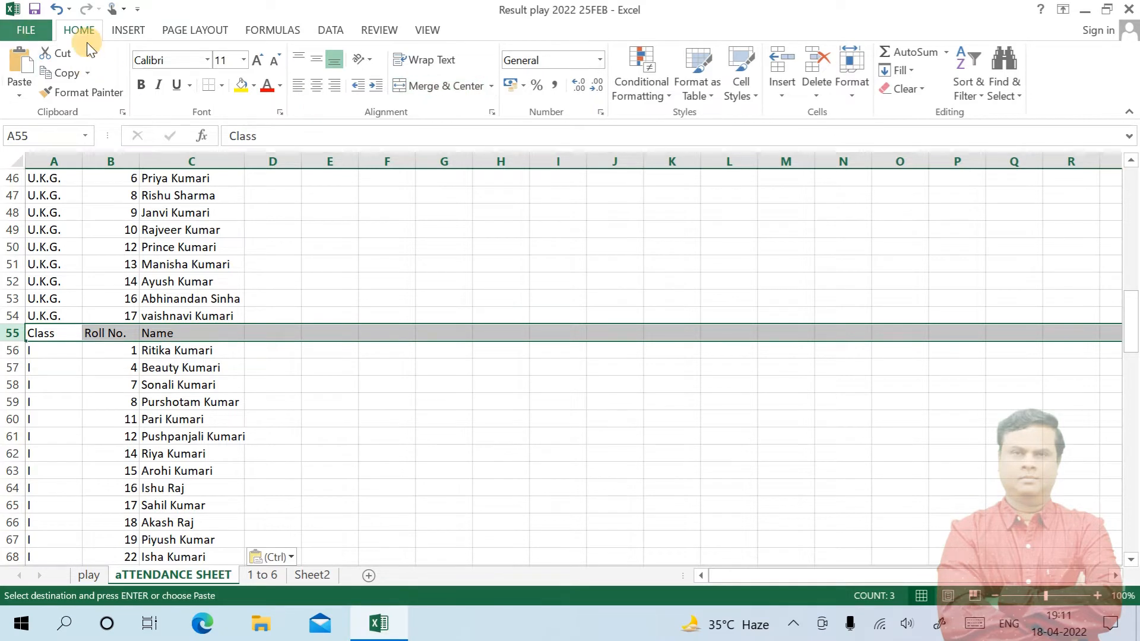
pyautogui.click(822, 88)
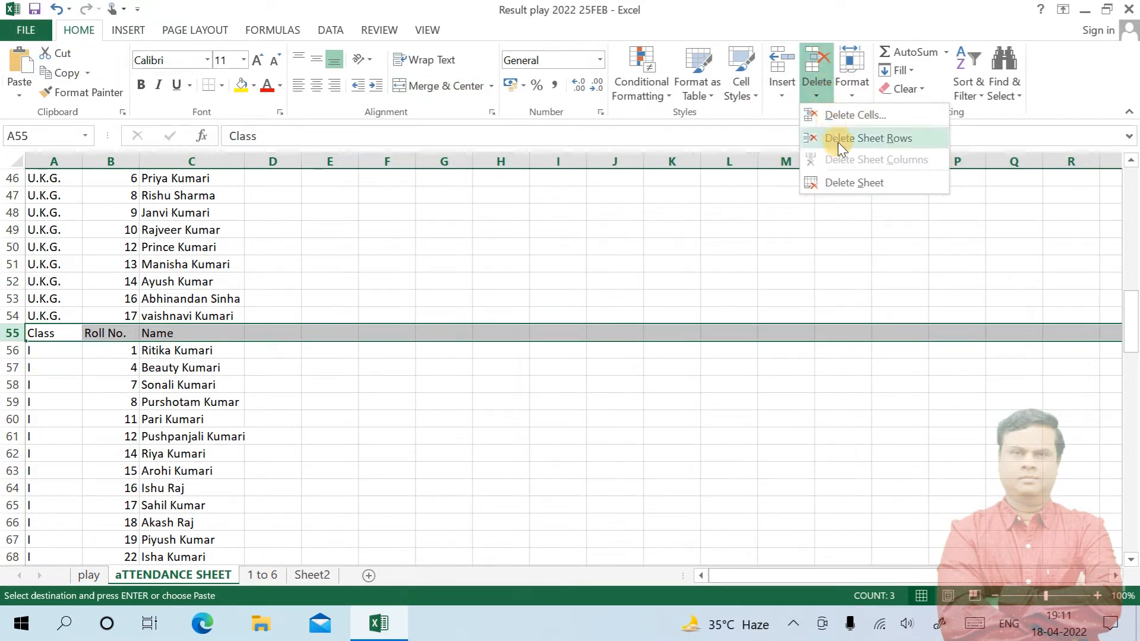
pyautogui.click(913, 138)
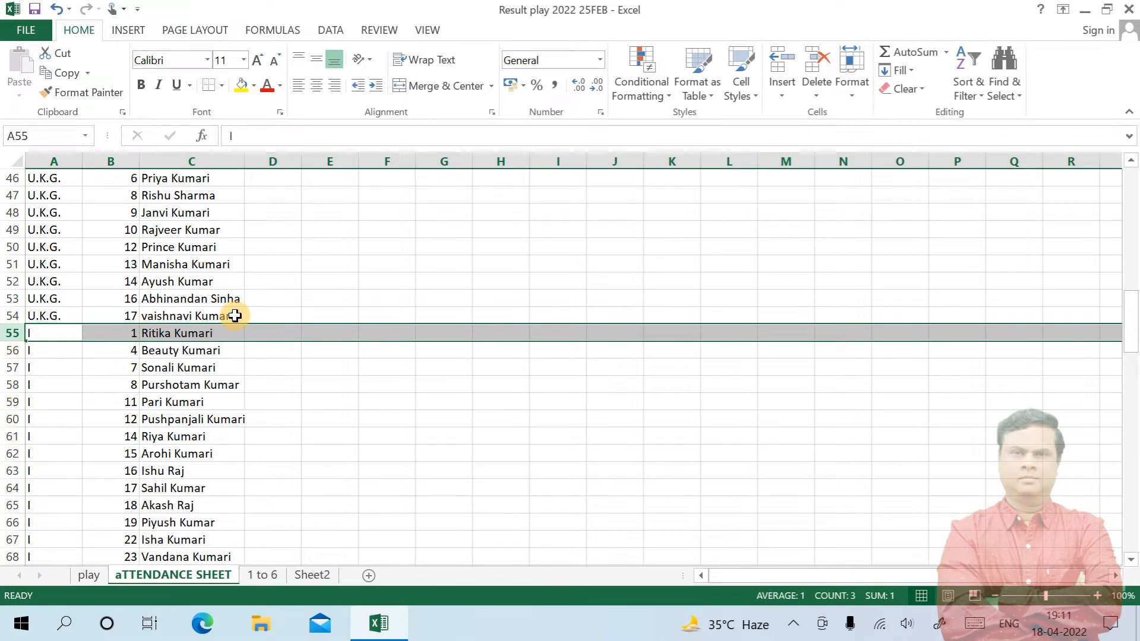
# Widen the Name column C slightly by eye so that the longest student names fit
pyautogui.click(185, 414)
pyautogui.scroll(15, 177, 349)
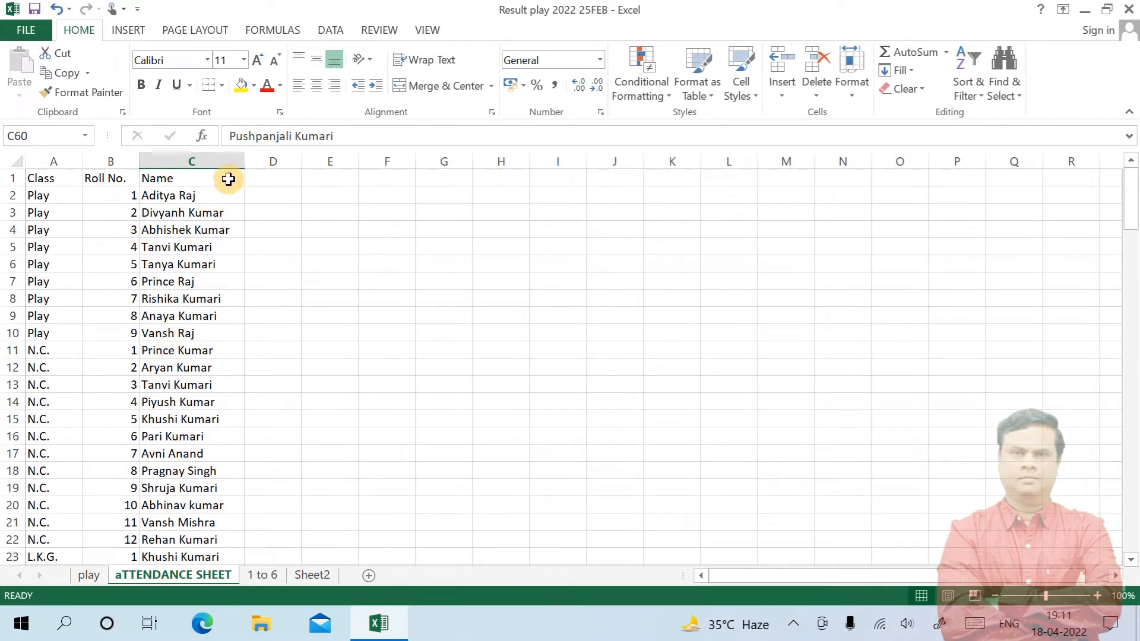
pyautogui.moveTo(244, 162); pyautogui.dragTo(271, 159)
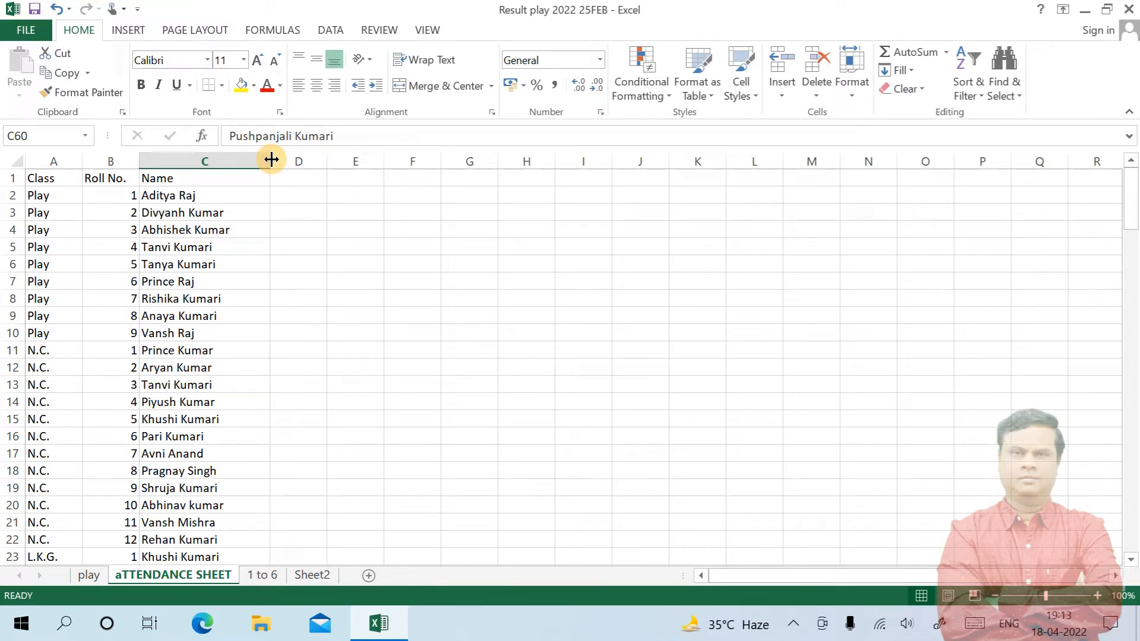
pyautogui.click(162, 196)
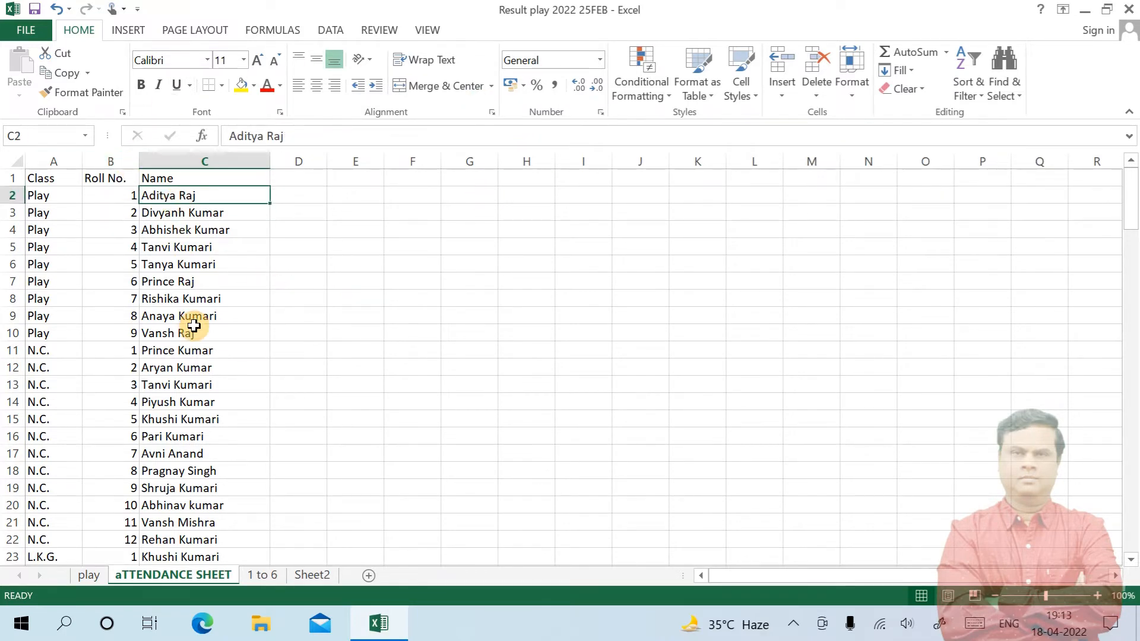
pyautogui.scroll(-6, 194, 326)
pyautogui.scroll(6, 191, 324)
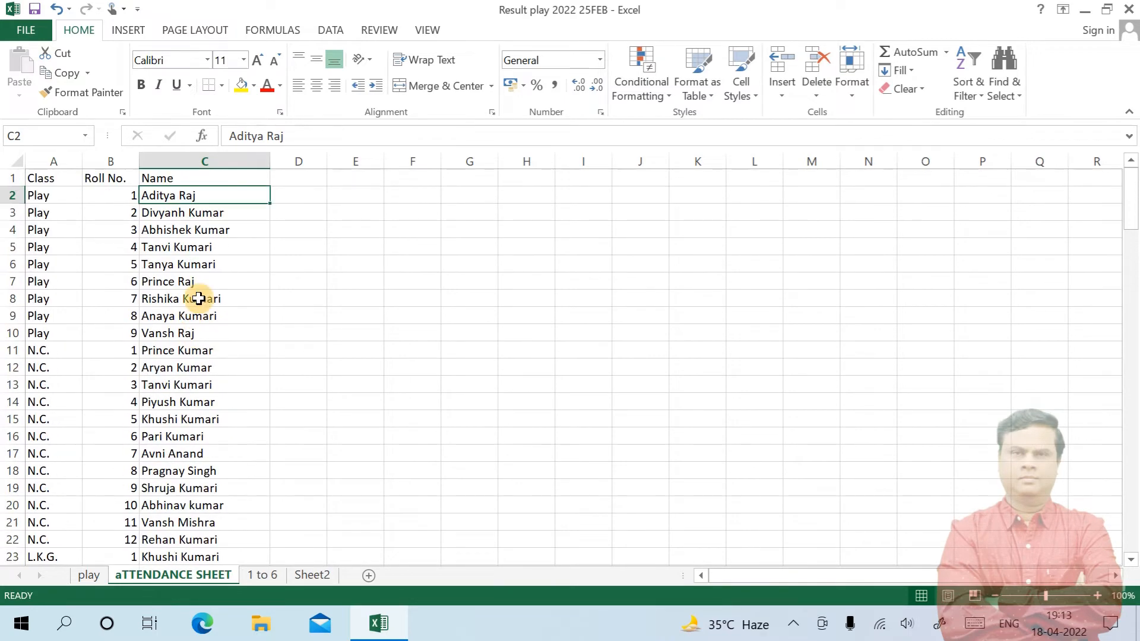
# Set the width of the Name column C to 30 and check the combined student list
pyautogui.click(226, 160)
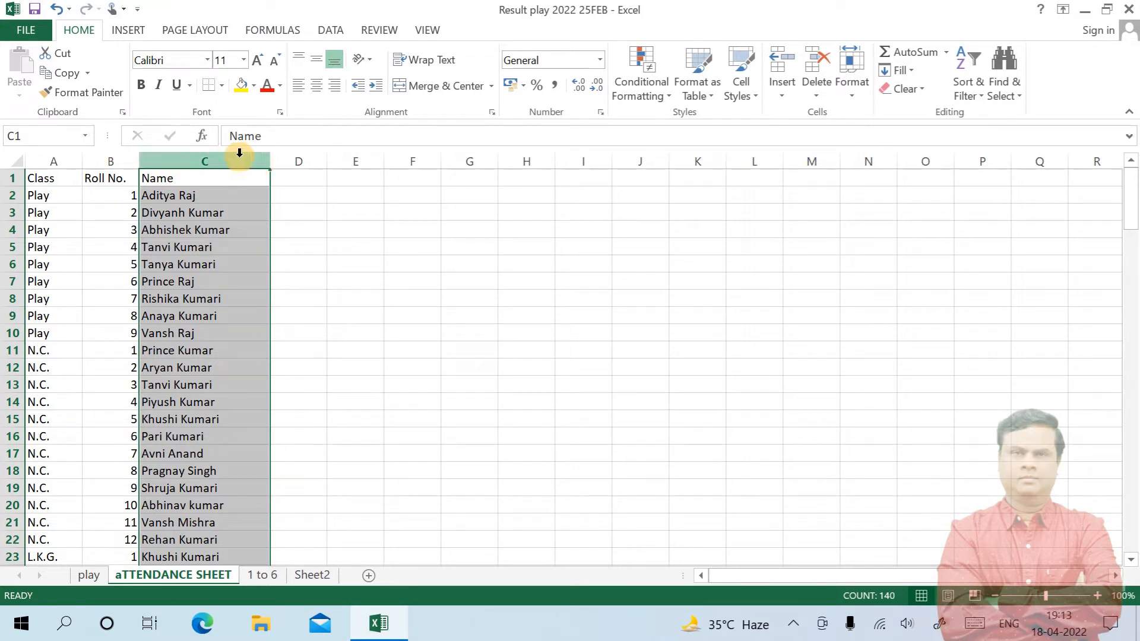
pyautogui.moveTo(270, 159)
pyautogui.mouseDown()
pyautogui.moveTo(315, 163)
pyautogui.moveTo(289, 166)
pyautogui.mouseUp()
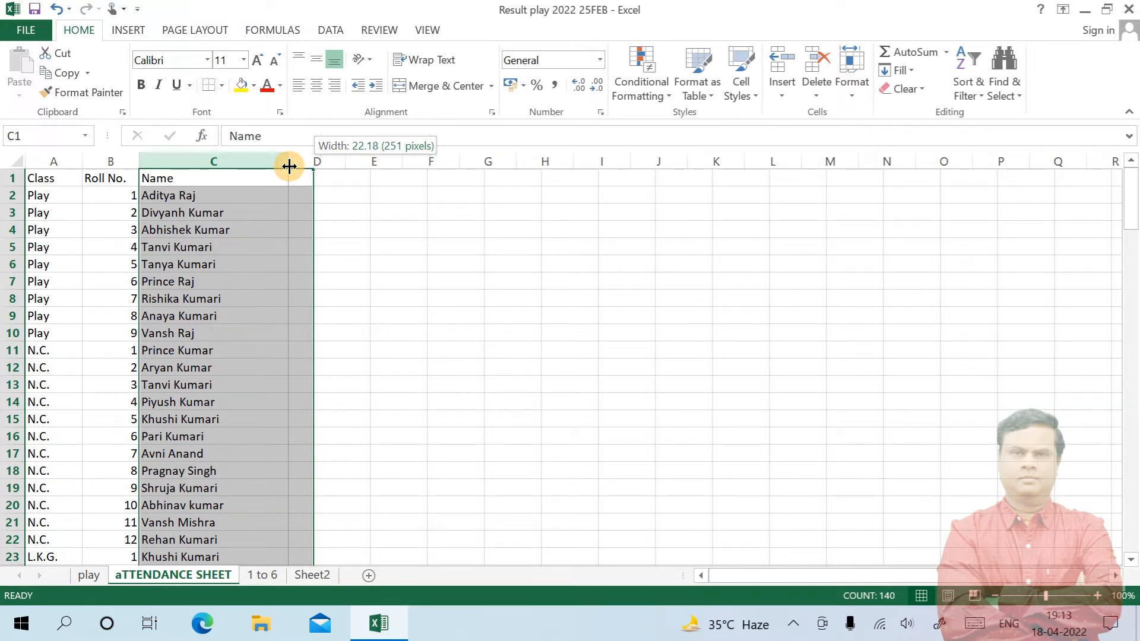
pyautogui.moveTo(289, 166); pyautogui.dragTo(288, 166)
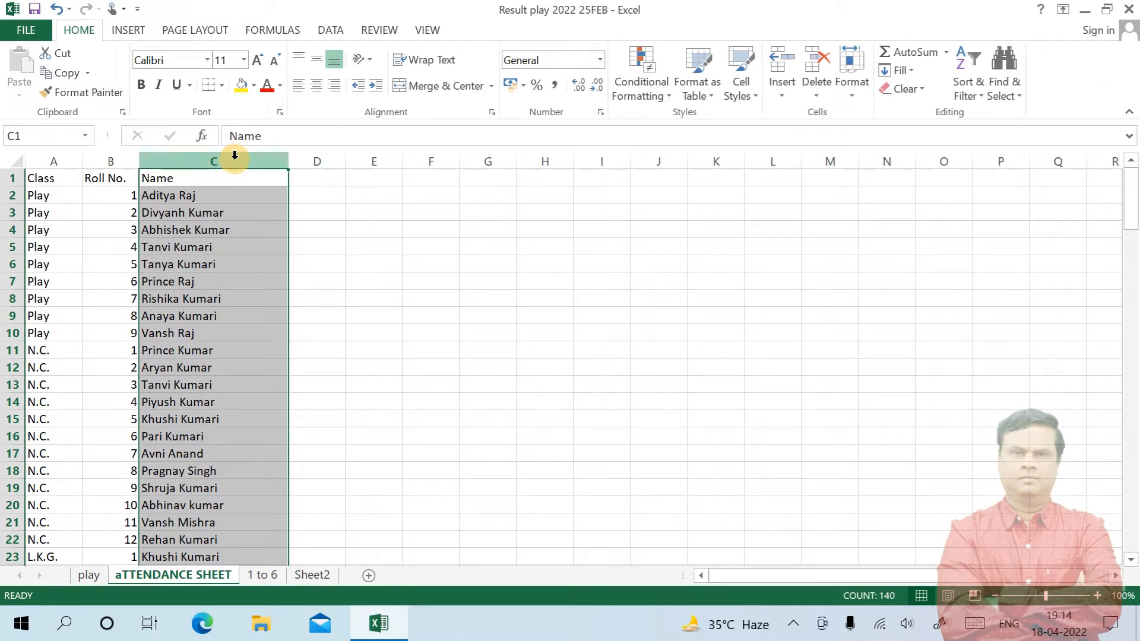
pyautogui.click(851, 85)
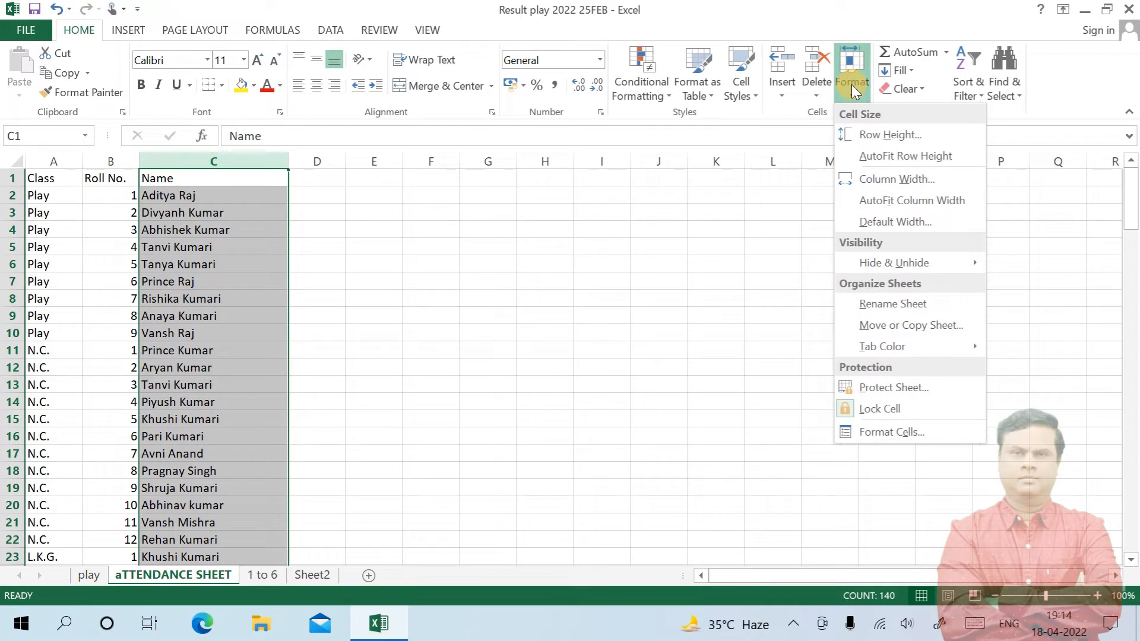
pyautogui.click(871, 183)
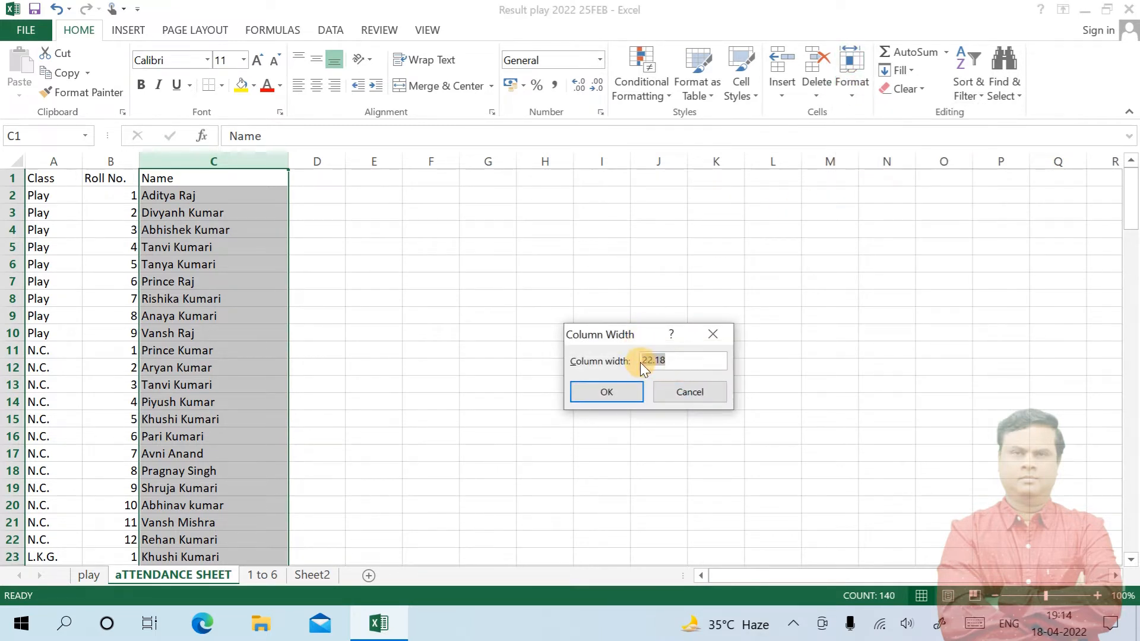
pyautogui.write('30')
pyautogui.press('Return')
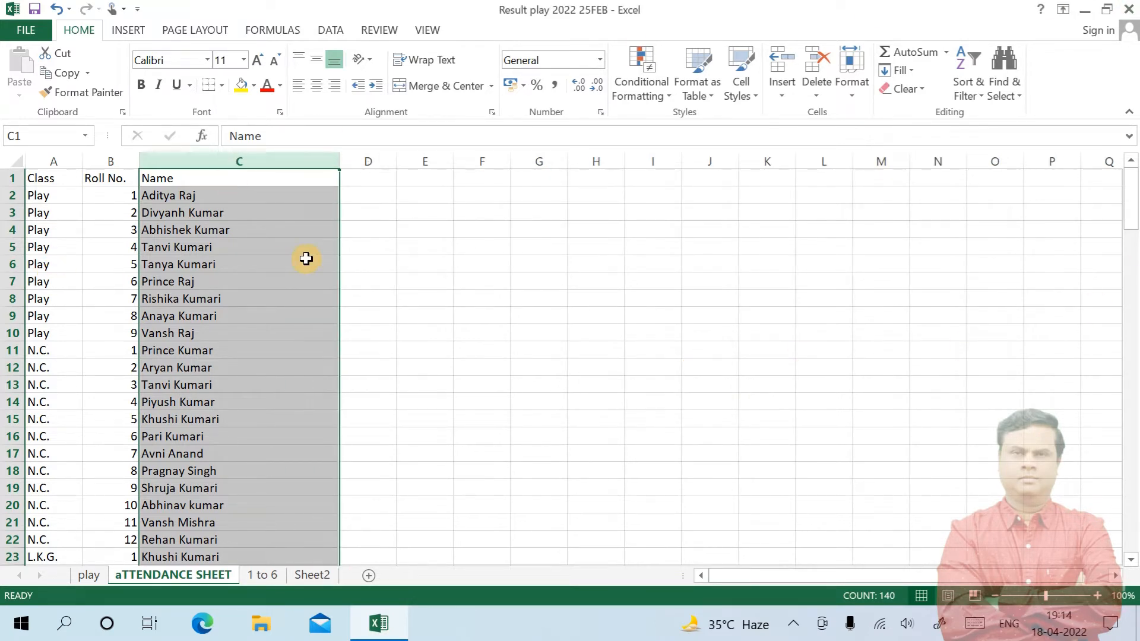
pyautogui.click(228, 262)
pyautogui.scroll(-18, 229, 264)
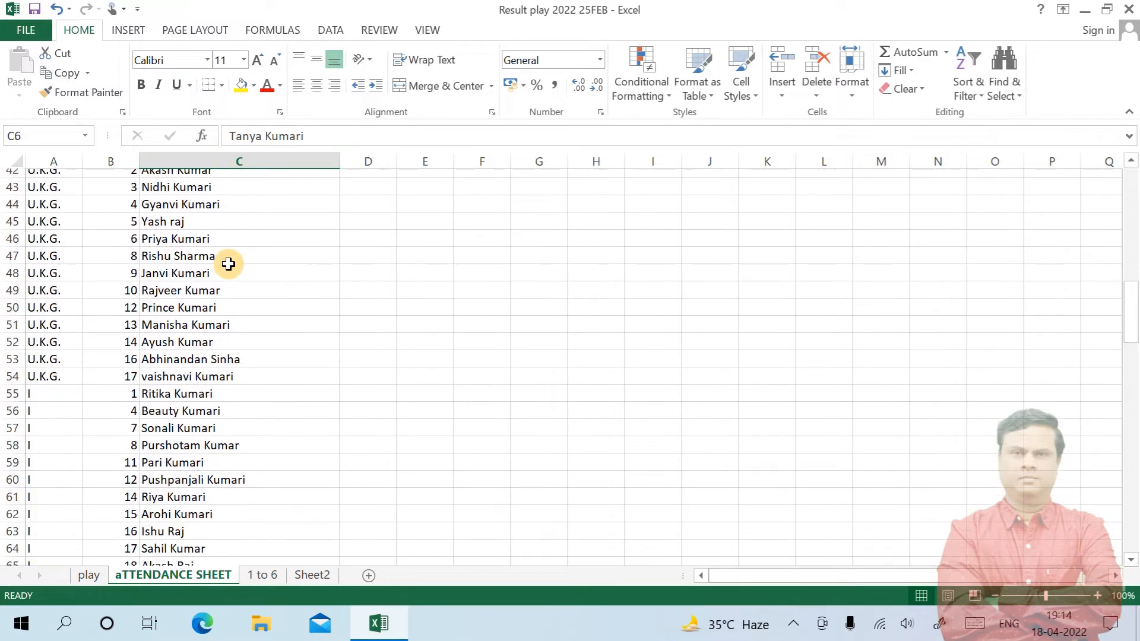
pyautogui.scroll(-18, 228, 267)
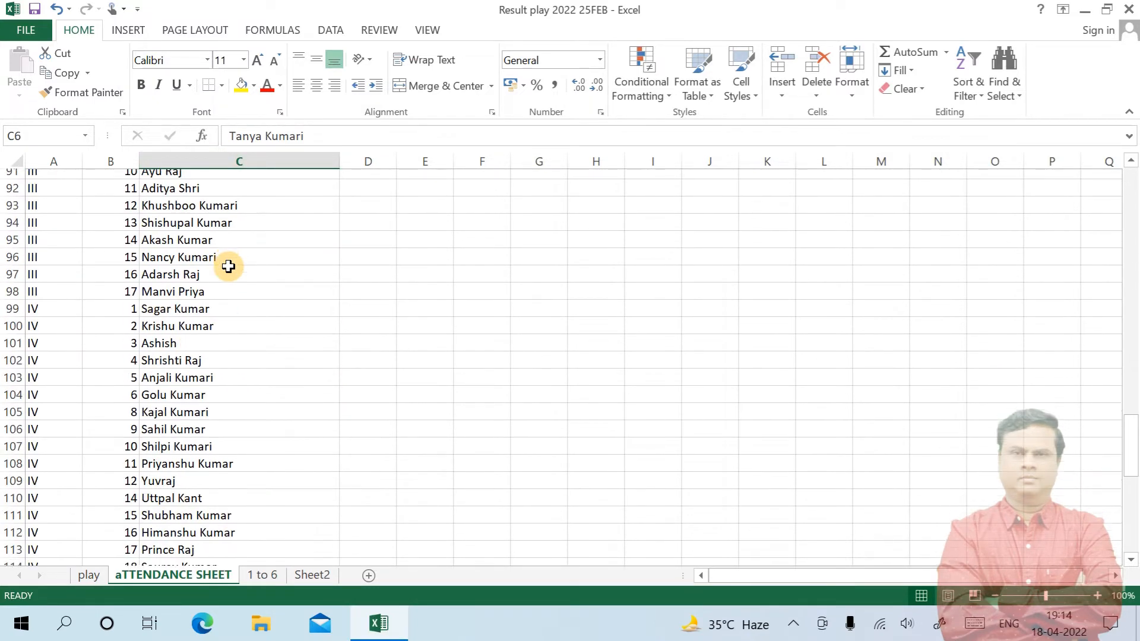
# Set the height of rows 1 to 140, covering the header and the whole student list, to 45
pyautogui.scroll(-6, 229, 267)
pyautogui.click(218, 399)
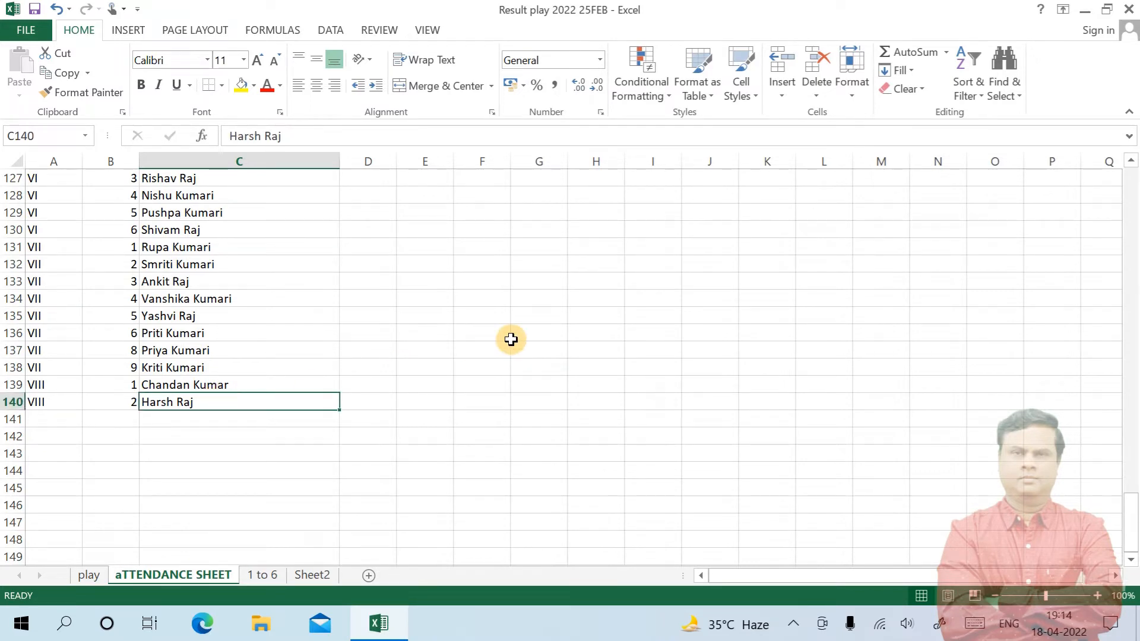
pyautogui.hotkey('ctrl', 'shift', 'Up')
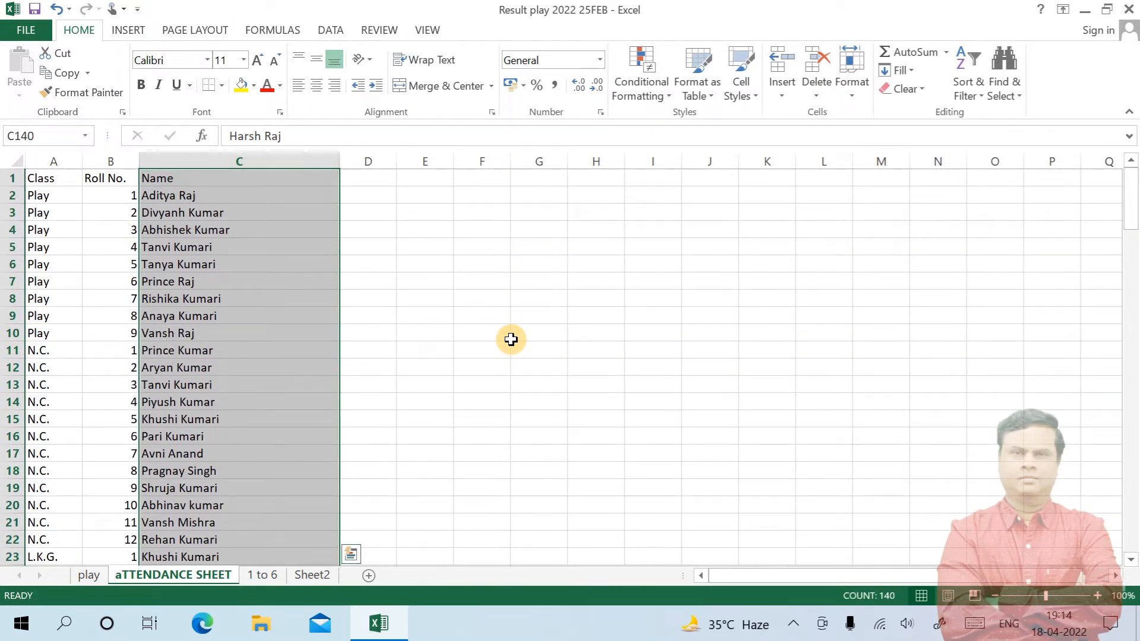
pyautogui.click(857, 83)
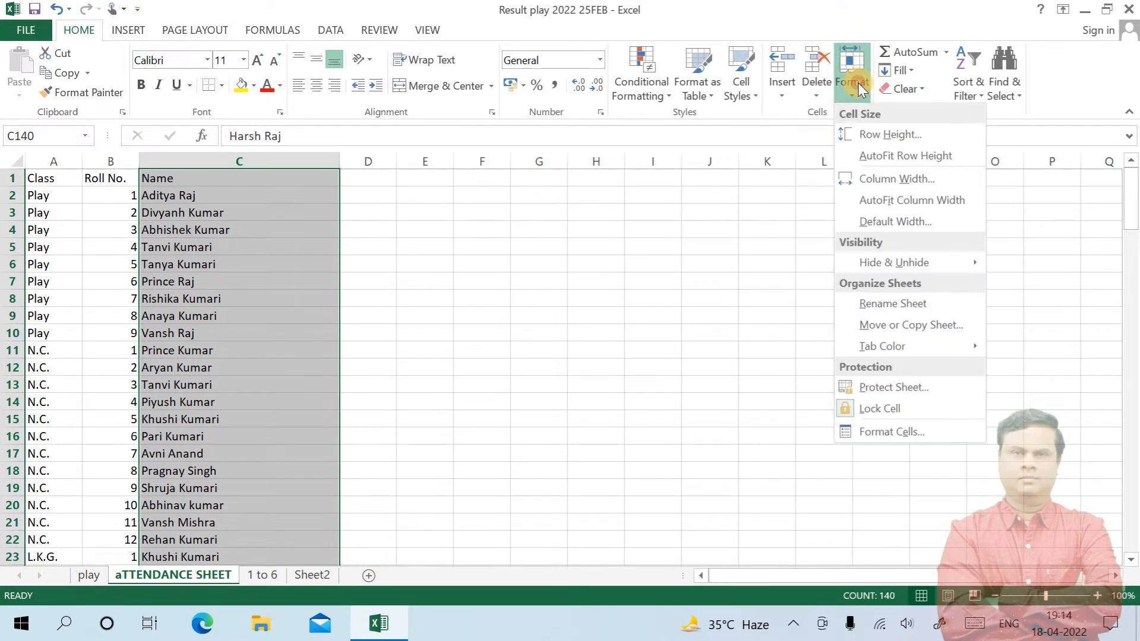
pyautogui.click(882, 135)
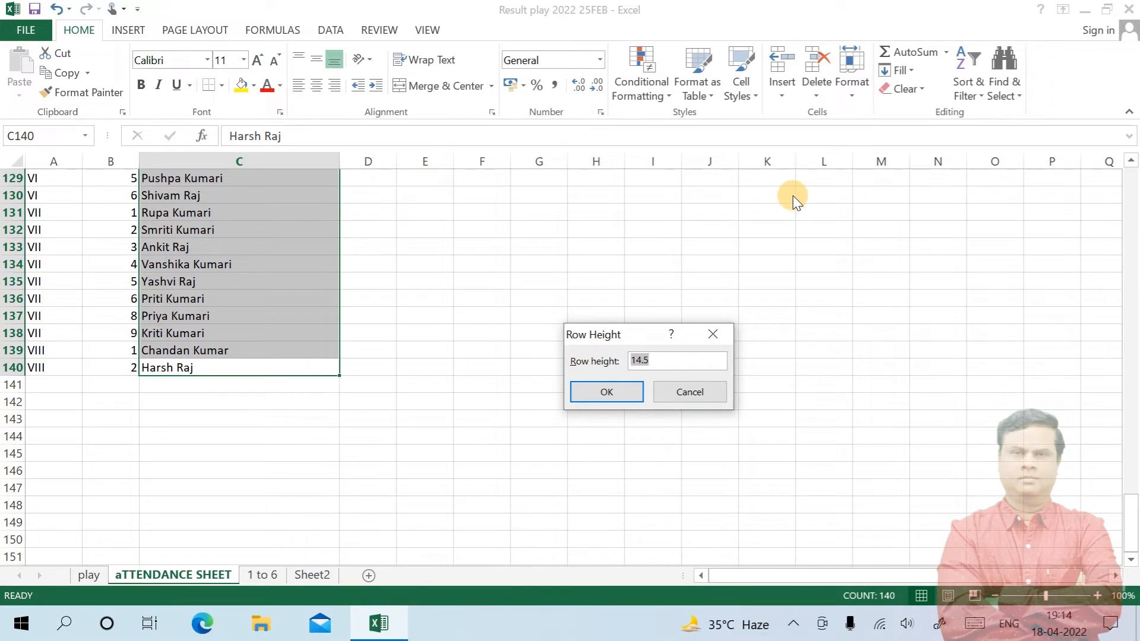
pyautogui.press('Return')
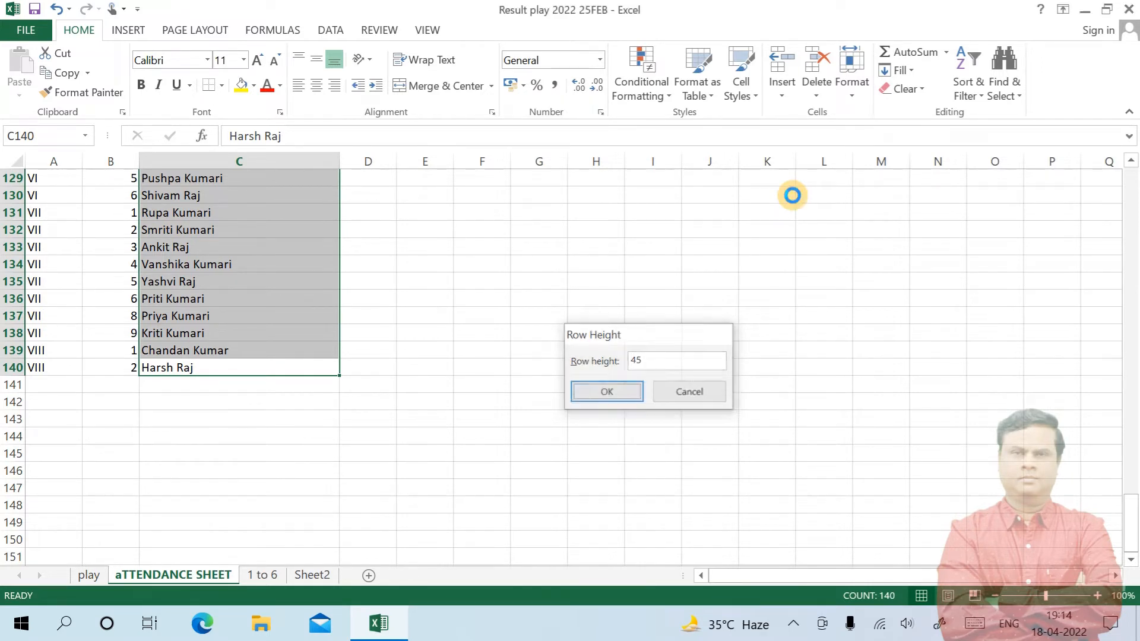
# Examine the student list from the last rows back up to the header row at the new row height
pyautogui.scroll(-13, 274, 364)
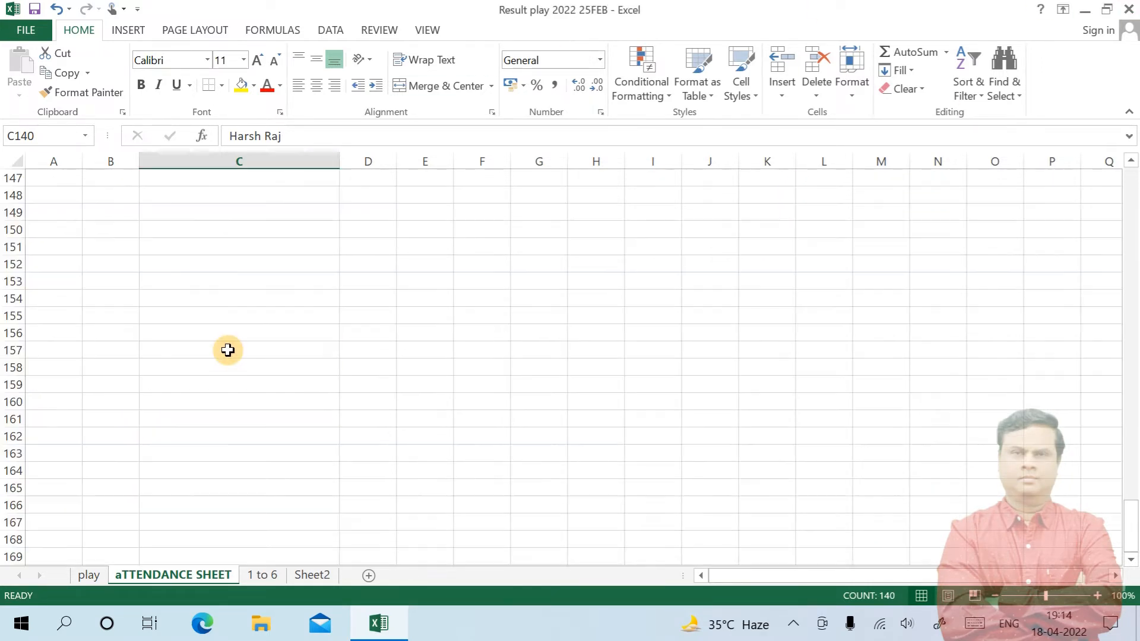
pyautogui.scroll(12, 226, 351)
pyautogui.scroll(6, 270, 260)
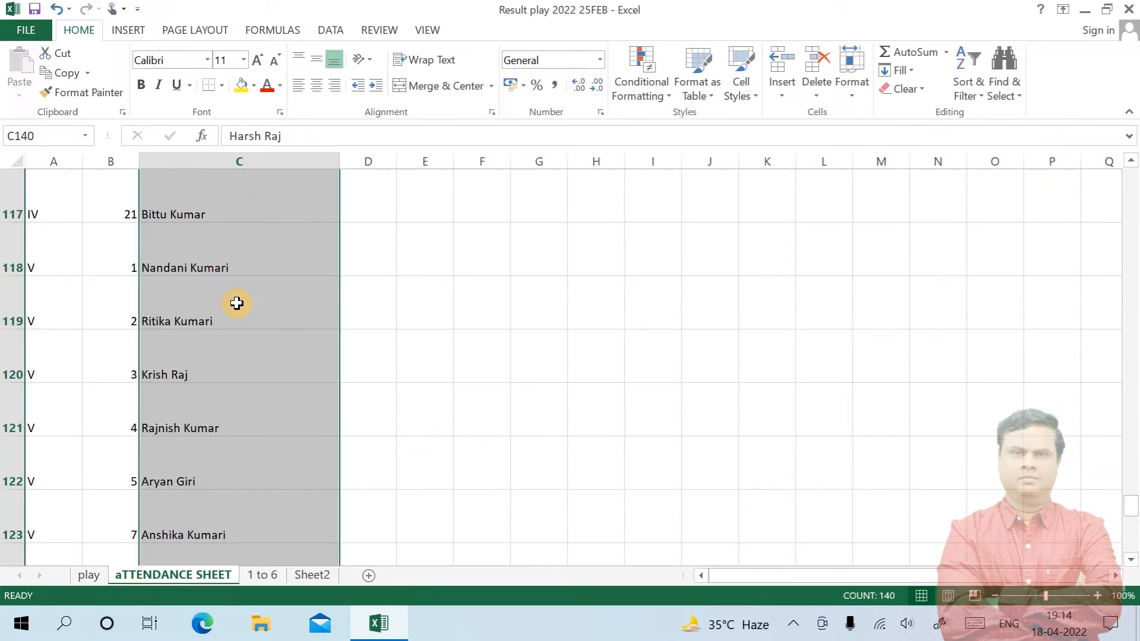
pyautogui.click(296, 302)
pyautogui.press('Up')
pyautogui.press('Up')
pyautogui.press('Up')
pyautogui.press('Up')
pyautogui.press('Up')
pyautogui.press('Up')
pyautogui.press('Up')
pyautogui.press('Up')
pyautogui.press('Up')
pyautogui.press('Up')
pyautogui.press('Up')
pyautogui.press('Up')
pyautogui.press('Up')
pyautogui.press('Up')
pyautogui.press('Up')
pyautogui.press('Up')
pyautogui.press('Up')
pyautogui.press('Up')
pyautogui.press('Up')
pyautogui.press('Up')
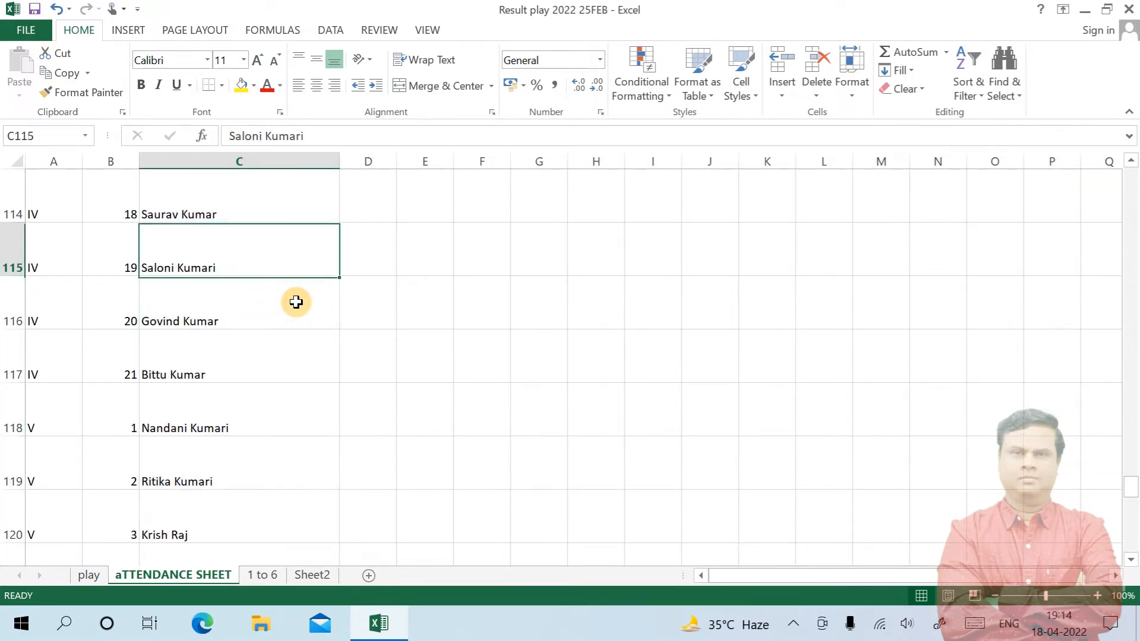
pyautogui.hotkey('ctrl', 'Up')
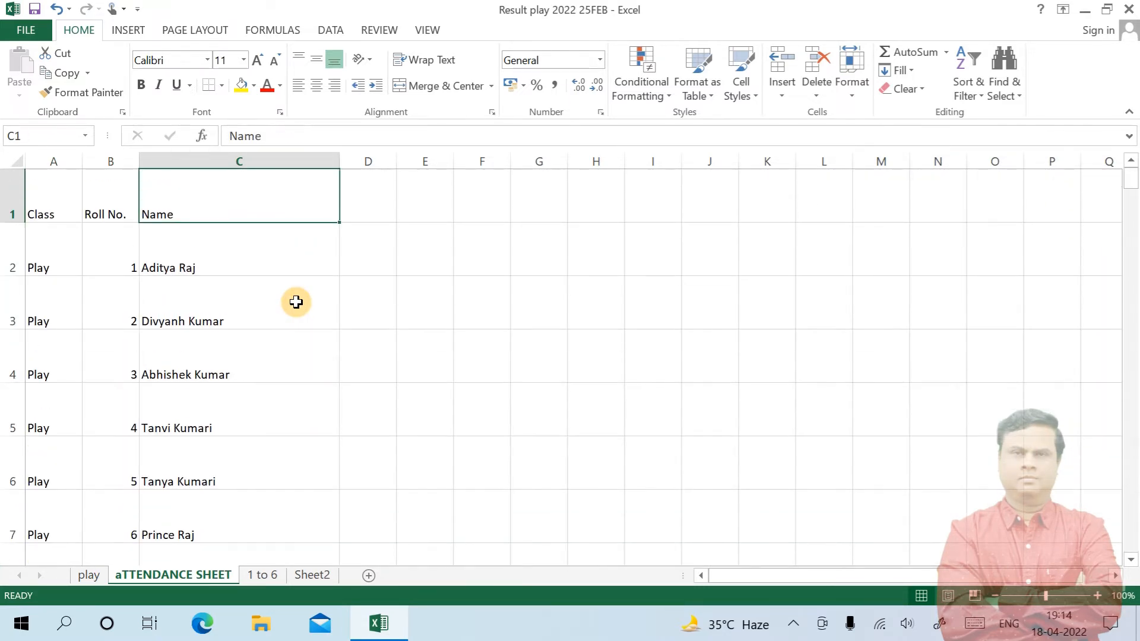
pyautogui.press('Left')
pyautogui.press('Left')
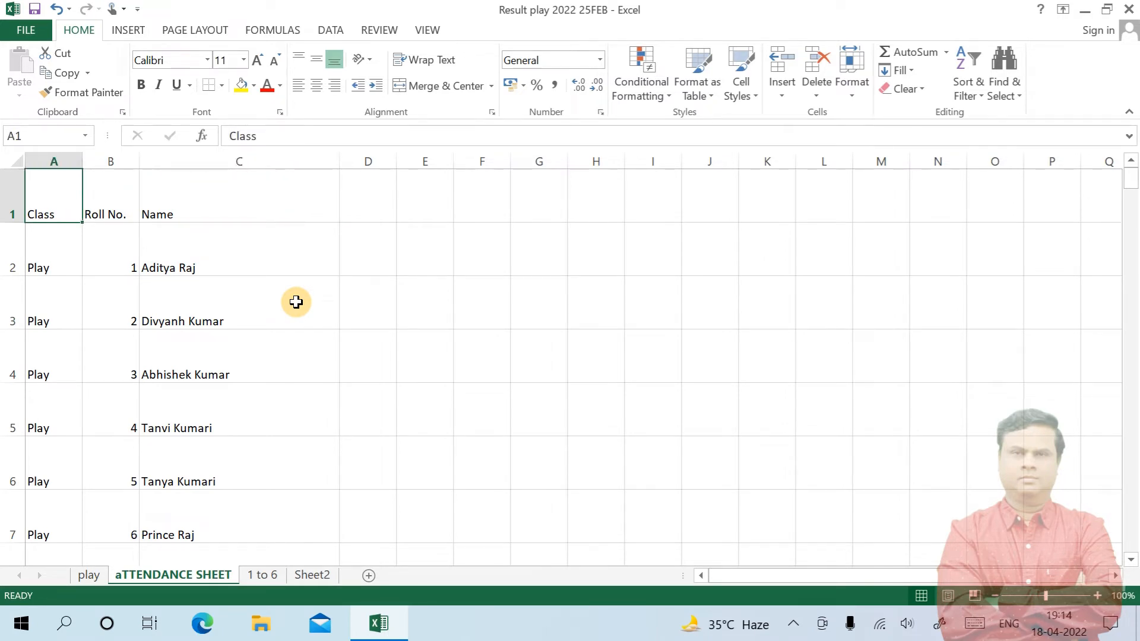
pyautogui.press('Right')
pyautogui.press('Right')
pyautogui.press('Right')
pyautogui.press('Right')
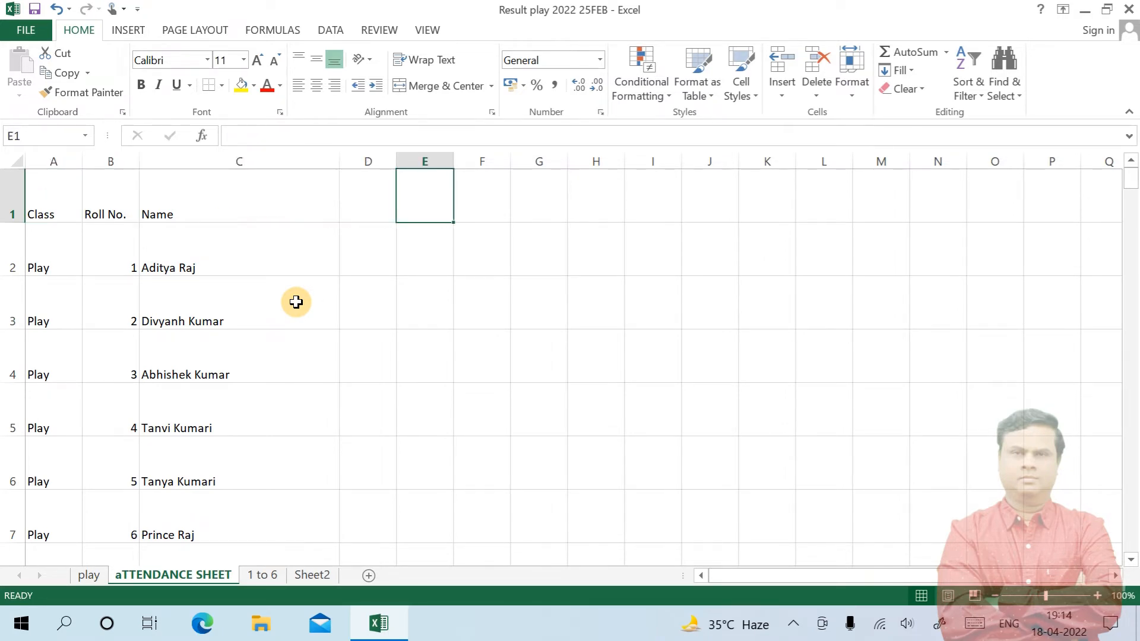
# Check the print preview of the attendance sheet and return to the worksheet
pyautogui.click(38, 28)
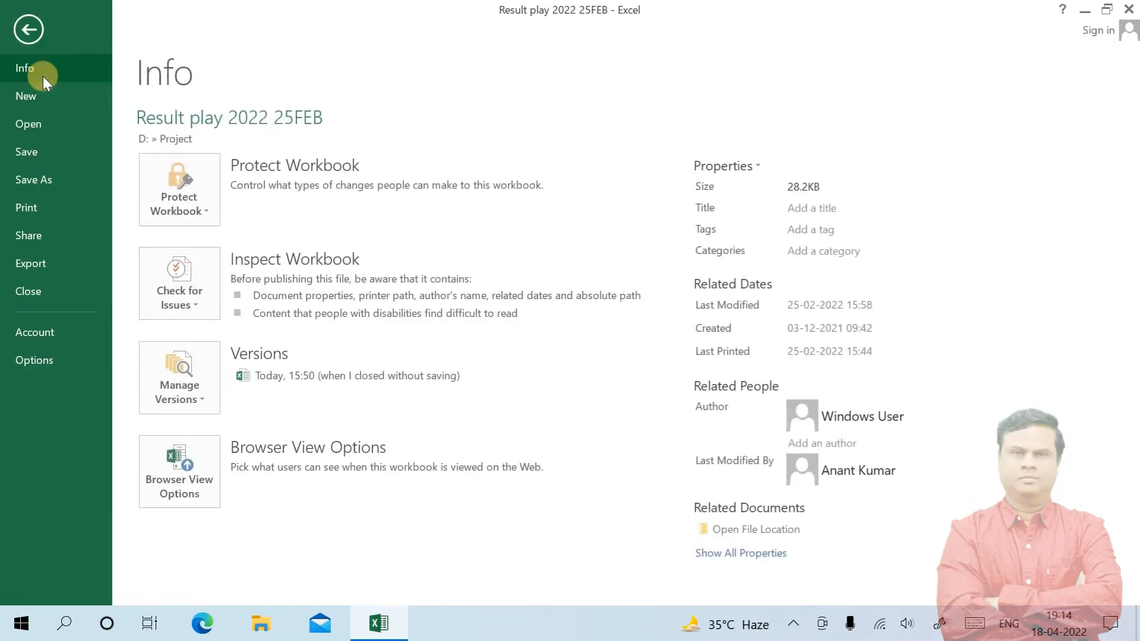
pyautogui.click(34, 209)
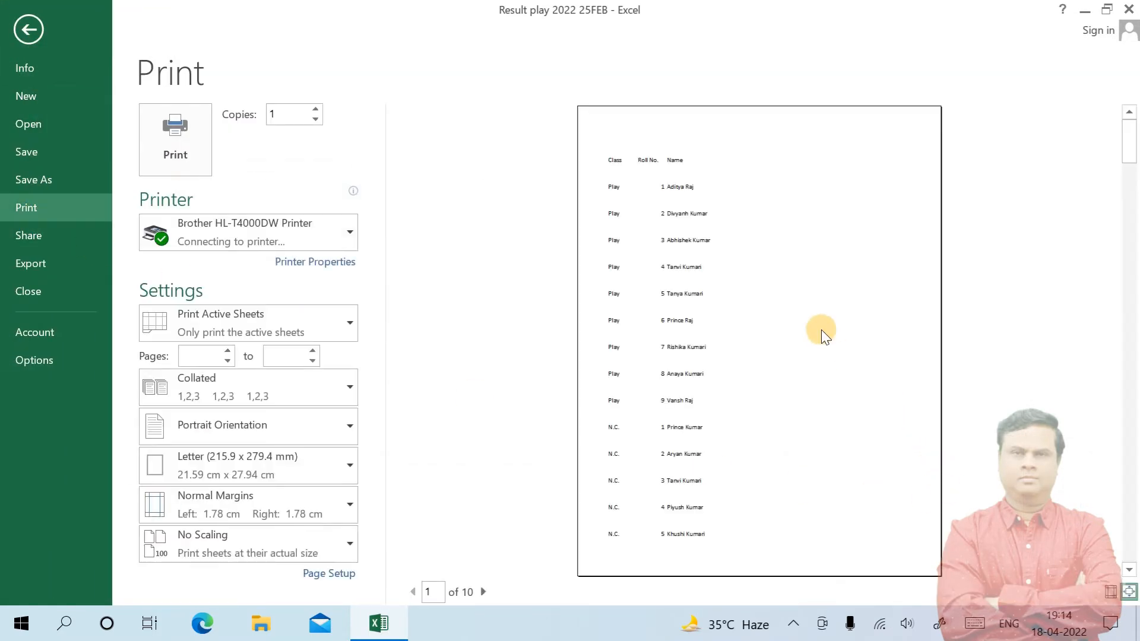
pyautogui.press('Escape')
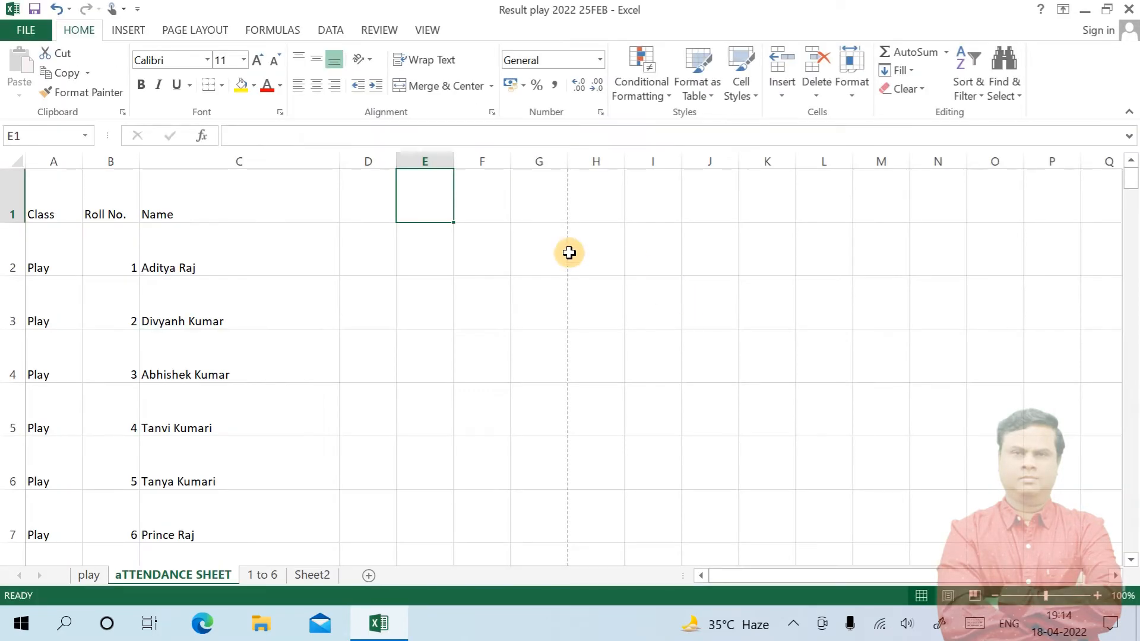
# Set the font size of the whole list in A1:C140 to 16
pyautogui.click(209, 295)
pyautogui.click(210, 204)
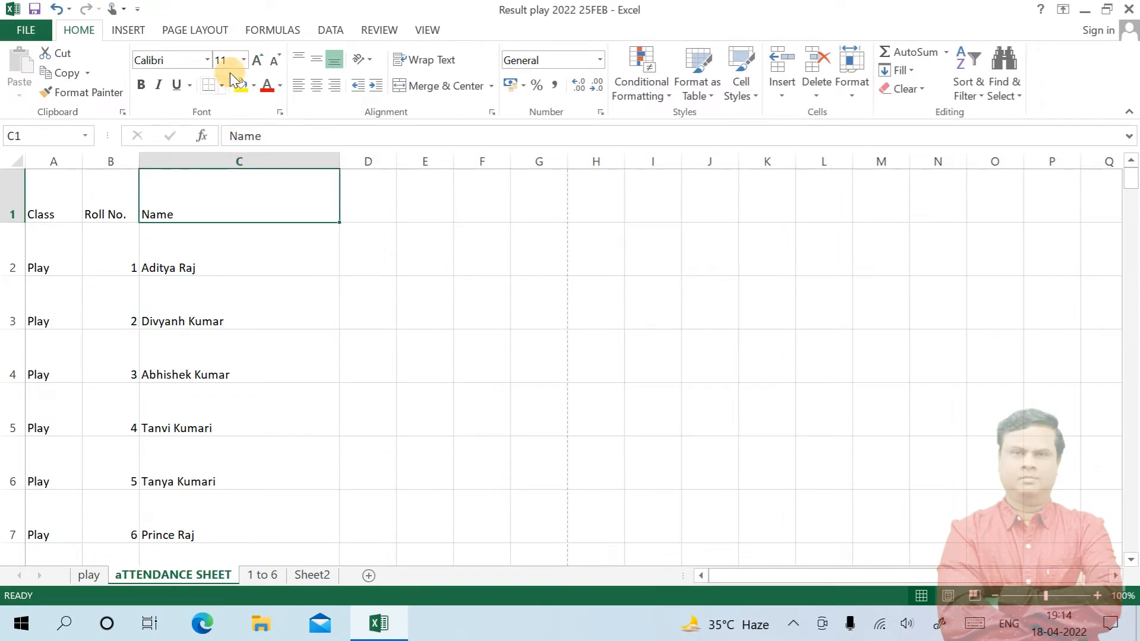
pyautogui.hotkey('shift', 'Left')
pyautogui.hotkey('shift', 'Left')
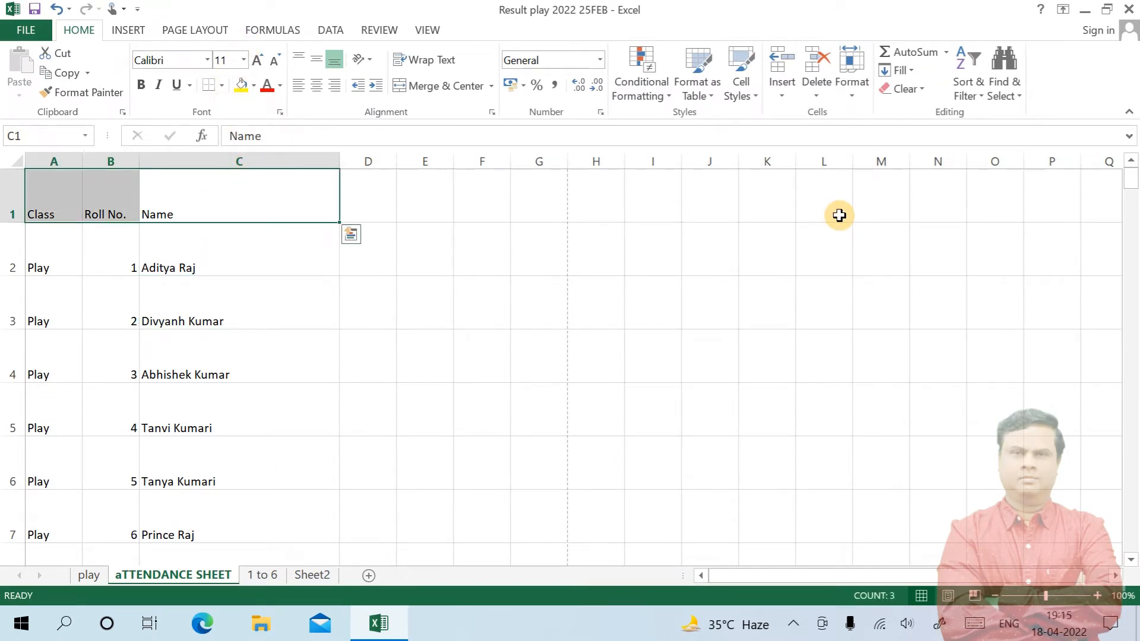
pyautogui.hotkey('ctrl', 'shift', 'Down')
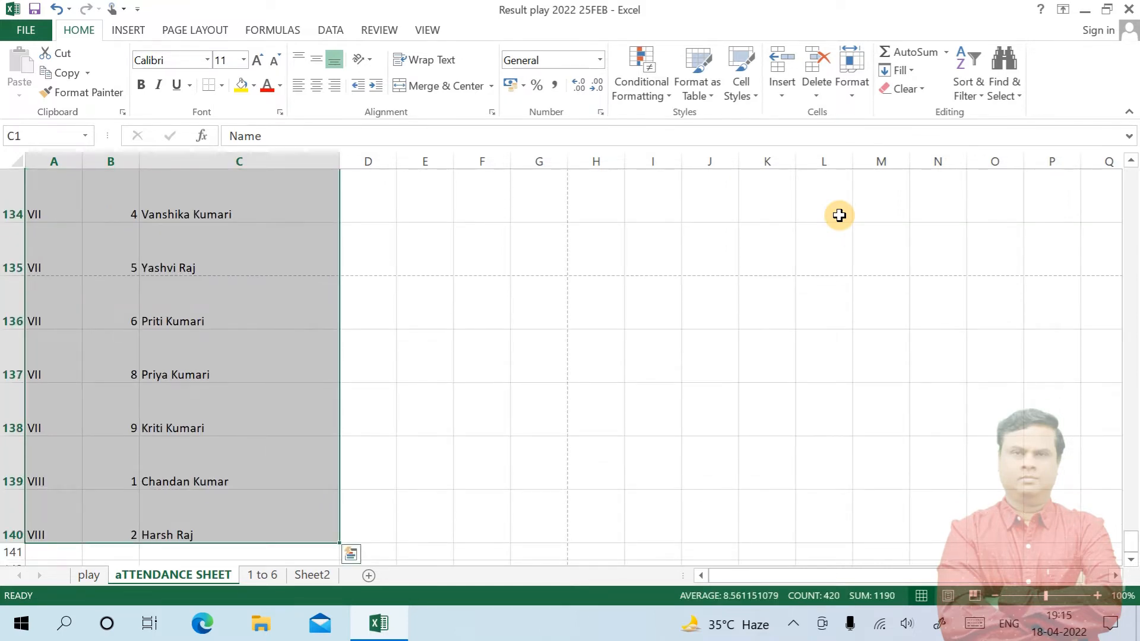
pyautogui.scroll(2, 353, 365)
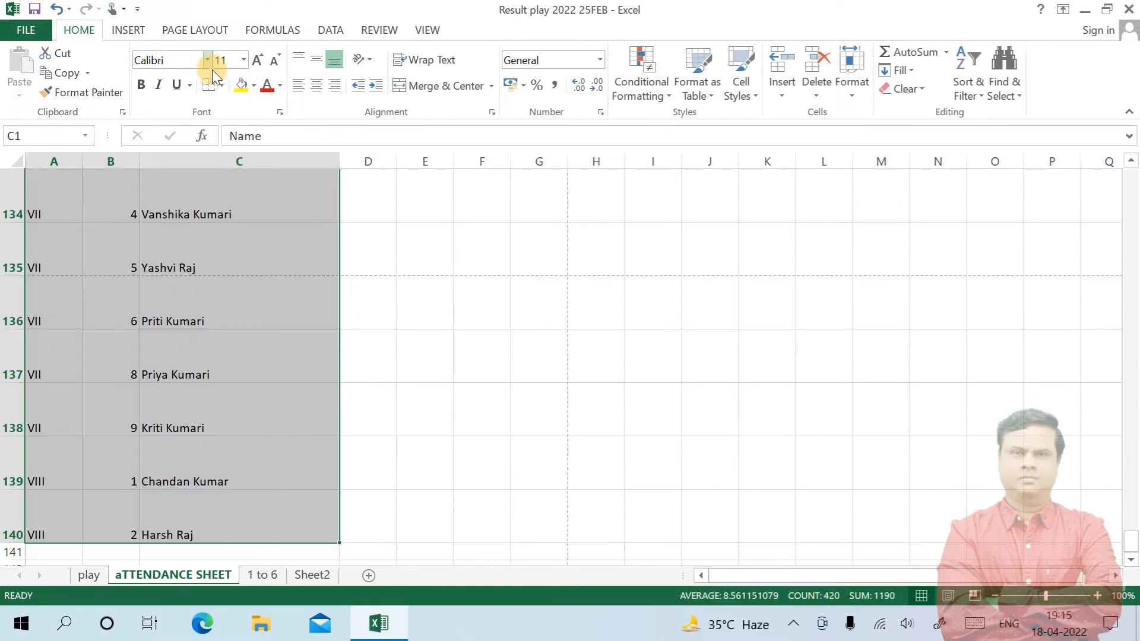
pyautogui.click(243, 59)
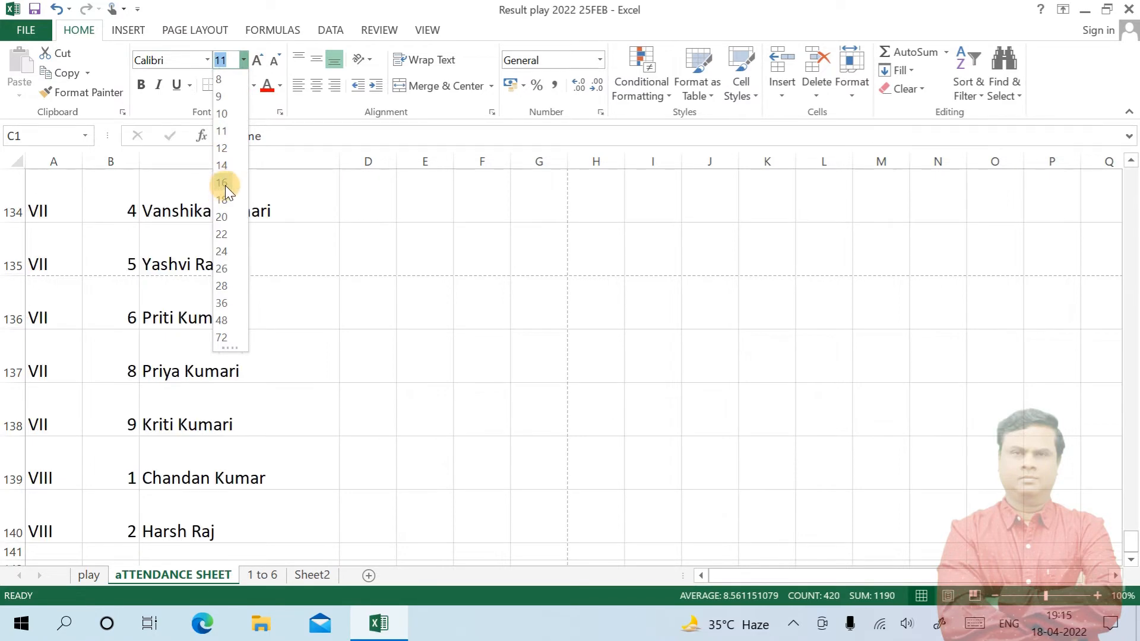
pyautogui.click(224, 183)
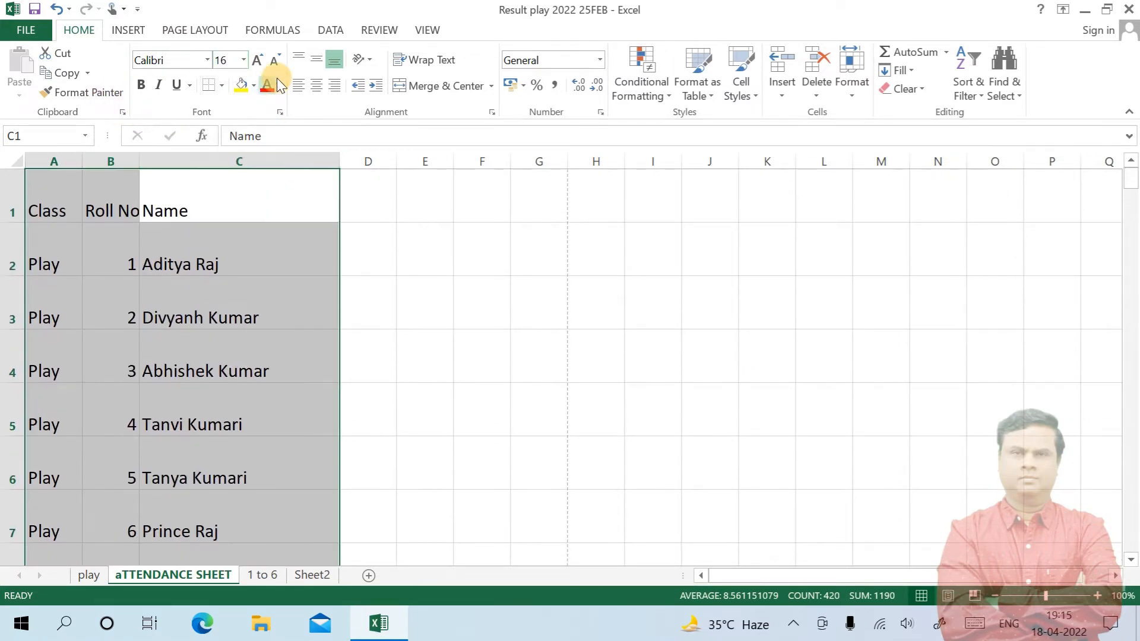
# Centre the text of A1:C140 both vertically and horizontally, keeping regular font weight
pyautogui.click(316, 57)
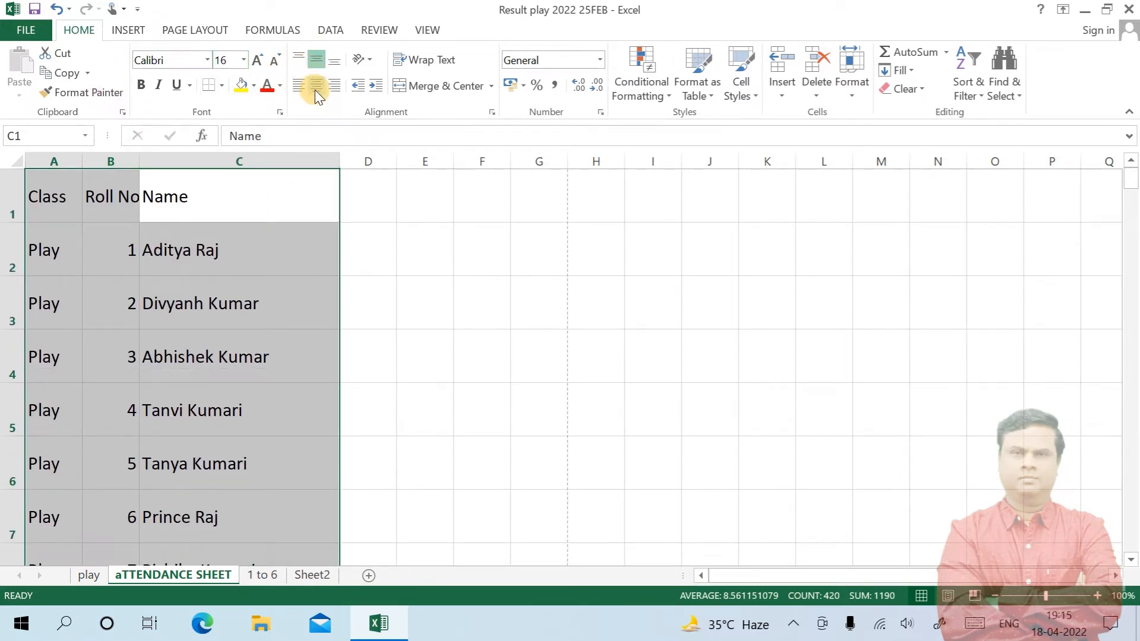
pyautogui.click(315, 87)
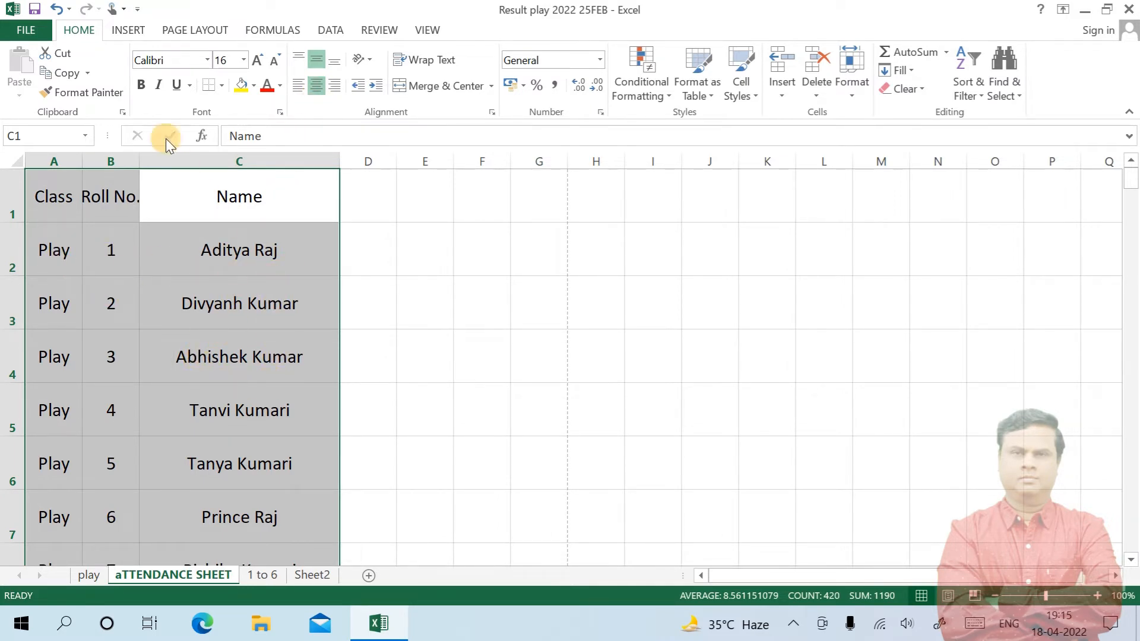
pyautogui.click(141, 84)
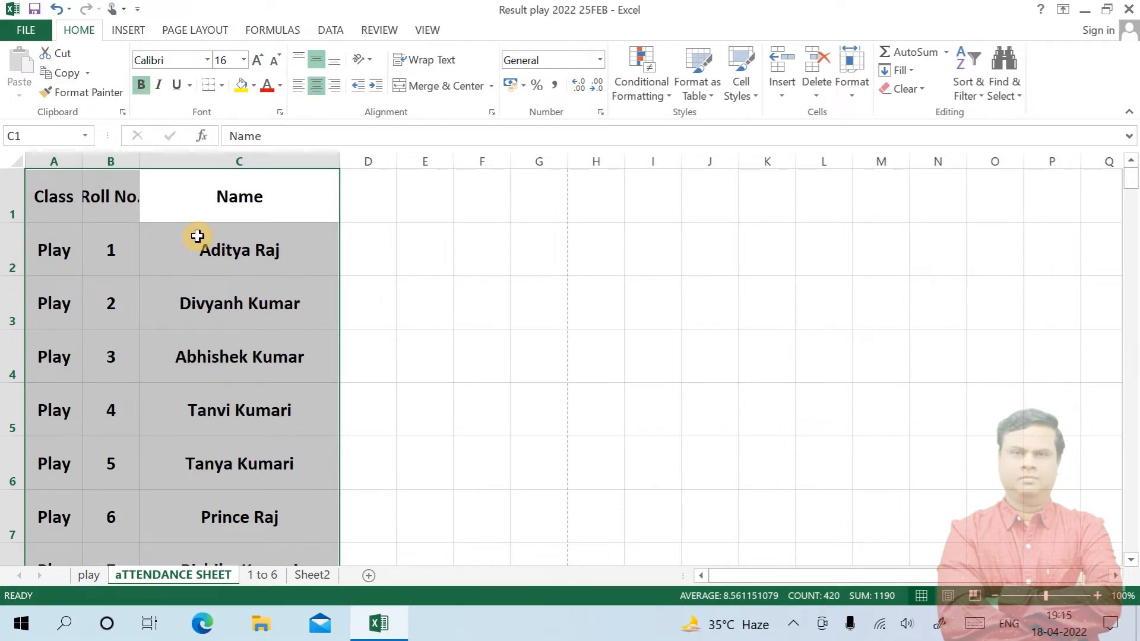
pyautogui.click(141, 85)
# Make the header row 1 bold
pyautogui.click(267, 214)
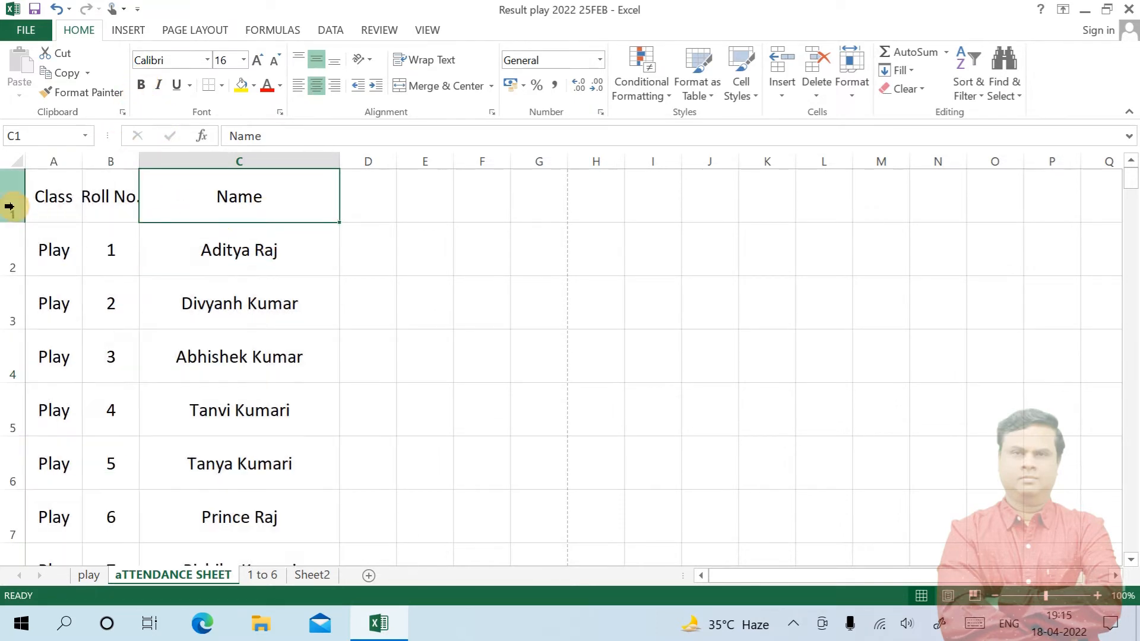
pyautogui.click(9, 206)
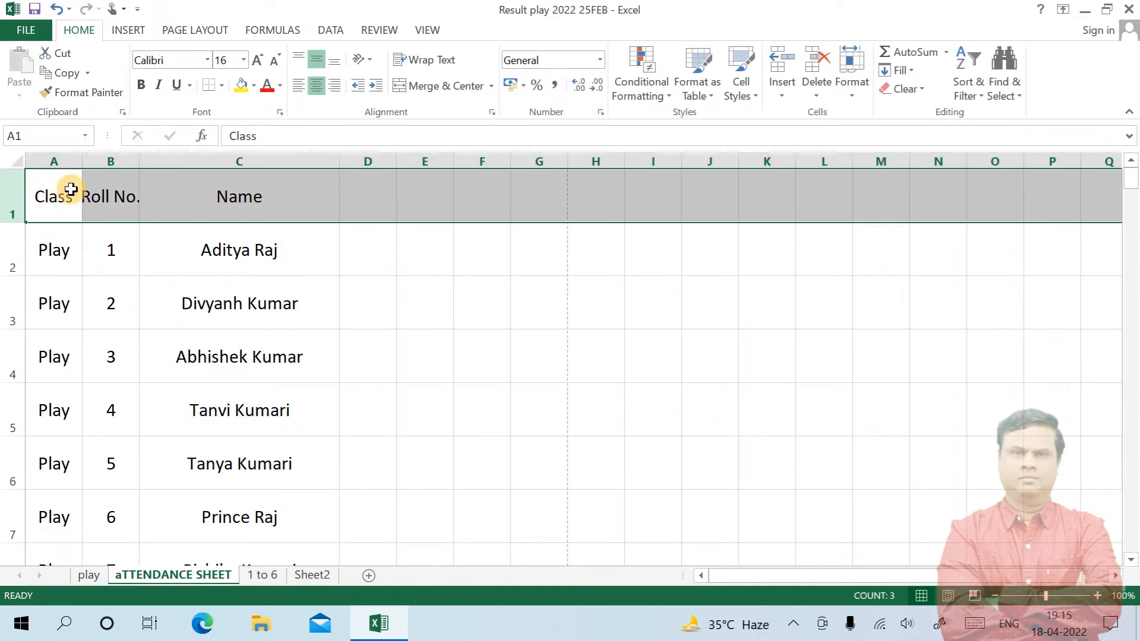
pyautogui.click(141, 83)
pyautogui.click(279, 270)
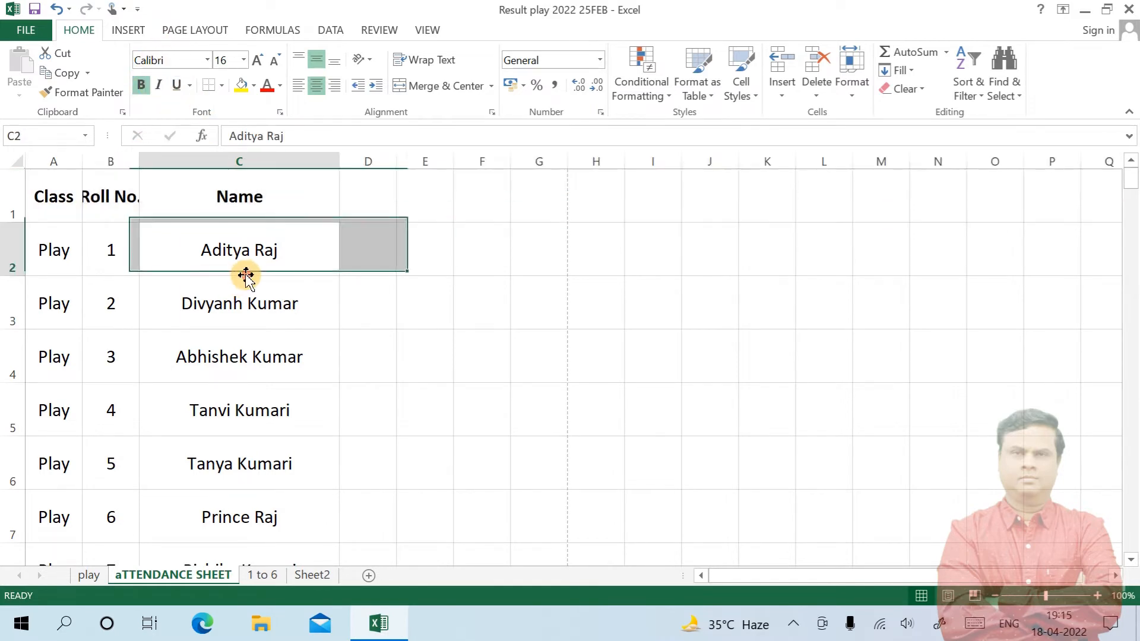
# Left-align the Name column C and indent its text by one level
pyautogui.click(260, 161)
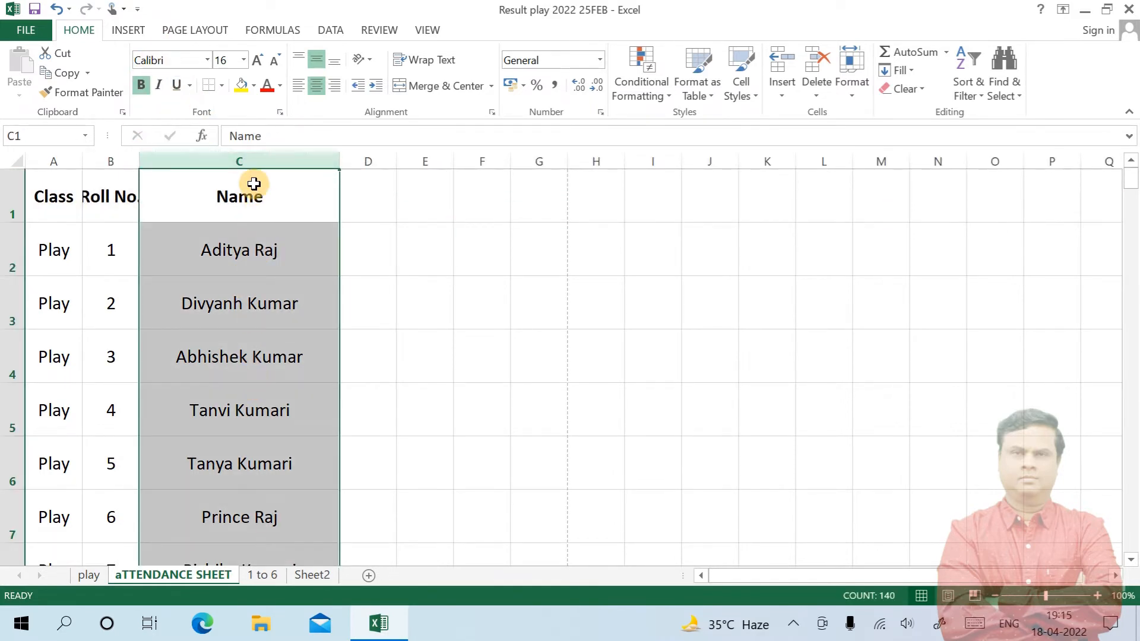
pyautogui.click(298, 87)
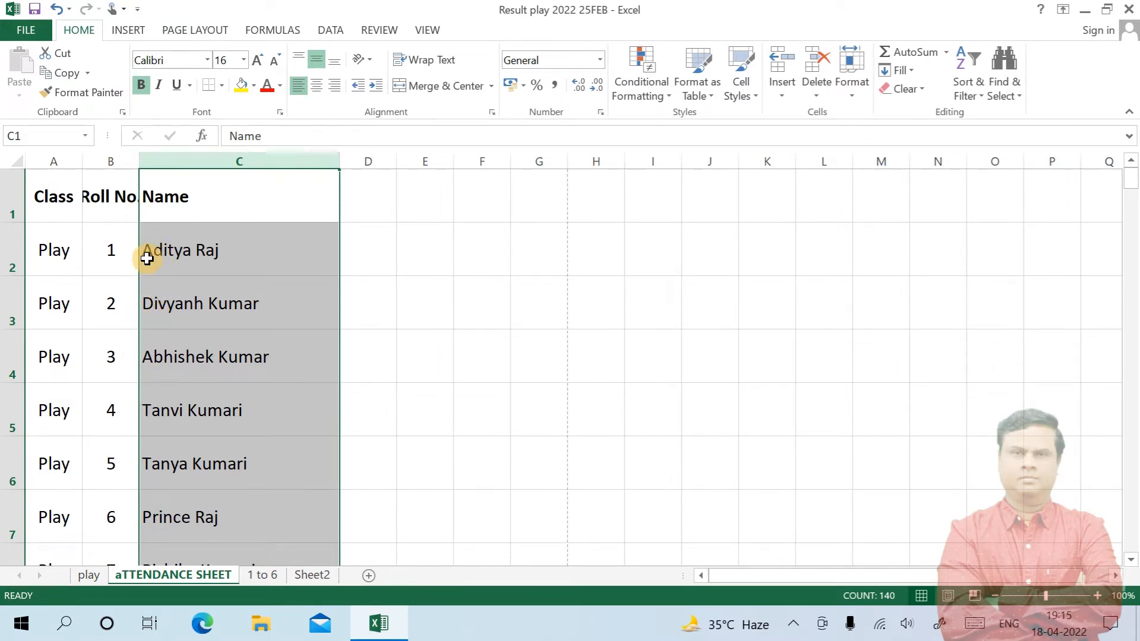
pyautogui.click(377, 83)
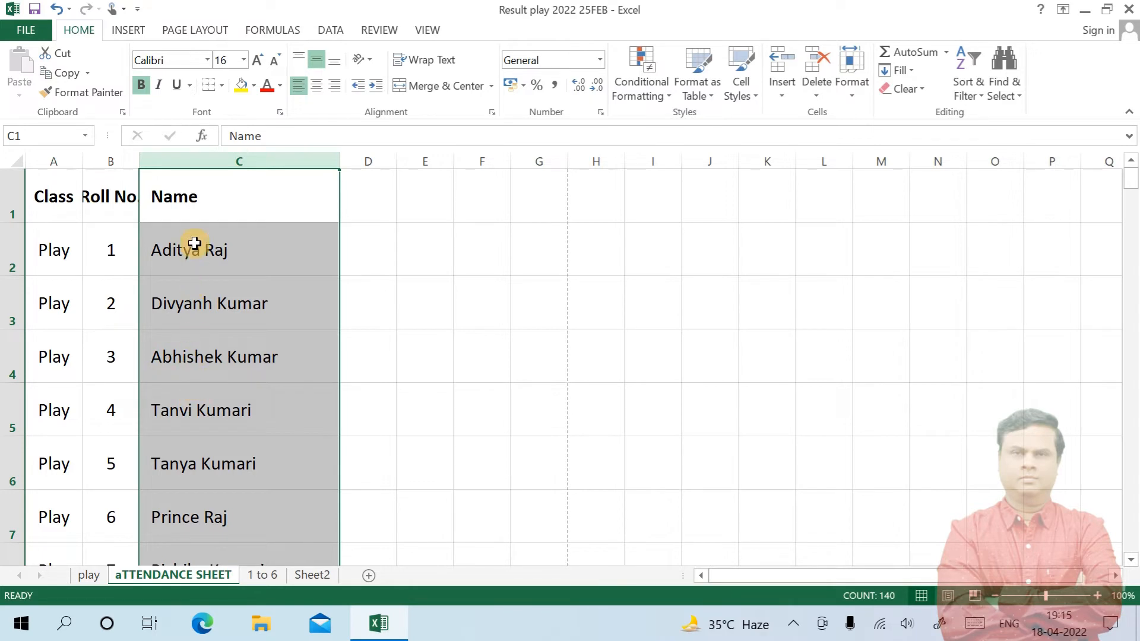
pyautogui.click(374, 86)
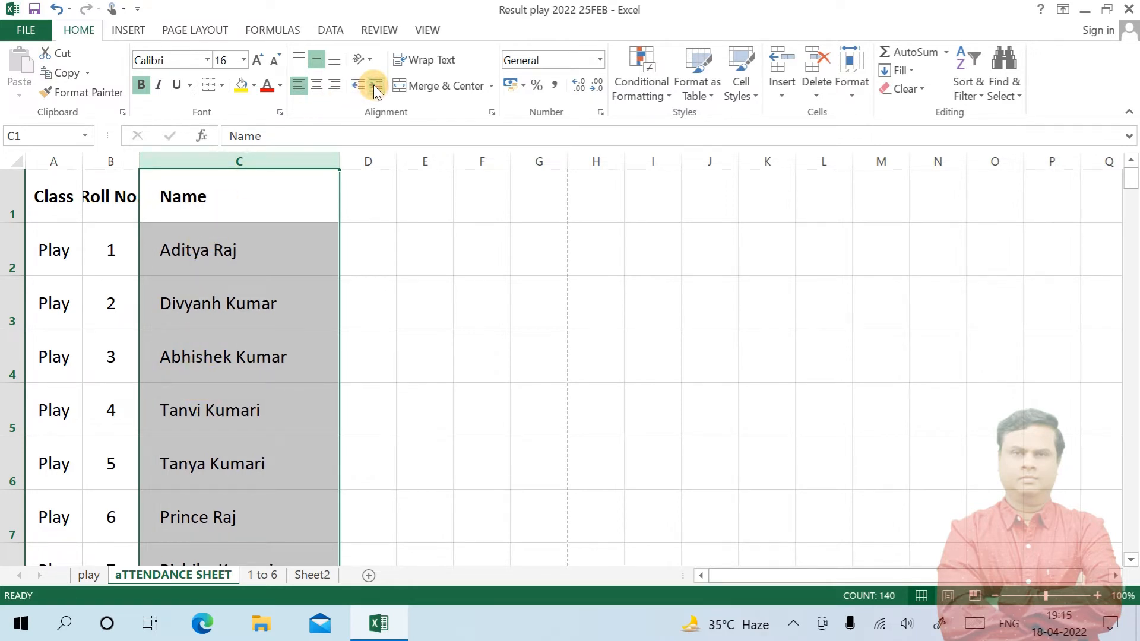
pyautogui.click(374, 86)
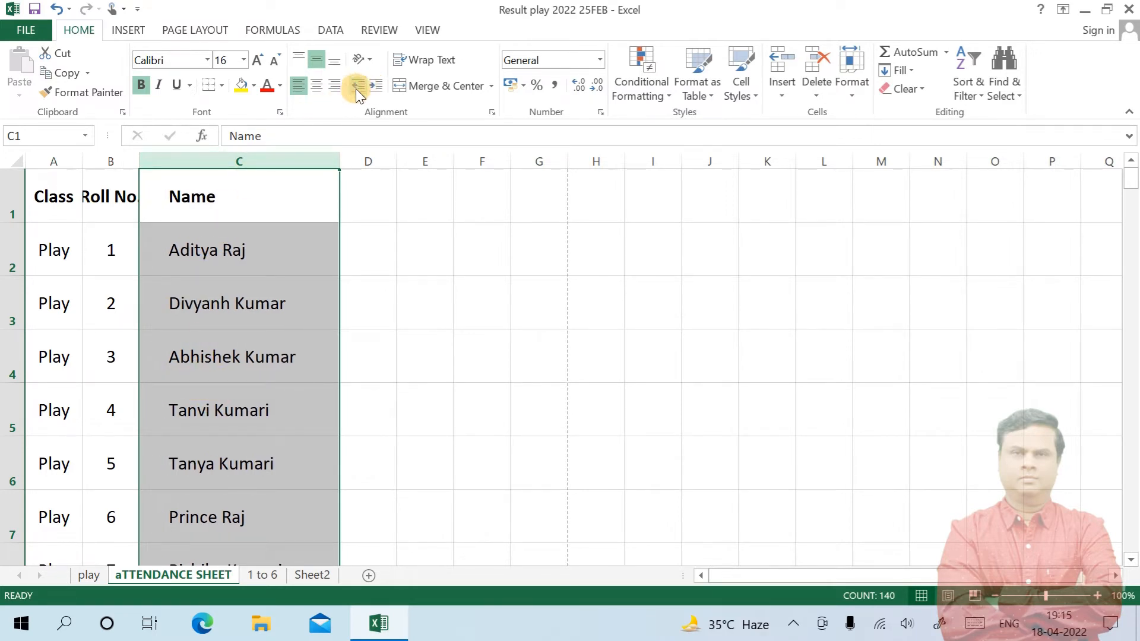
pyautogui.click(355, 84)
pyautogui.click(355, 84)
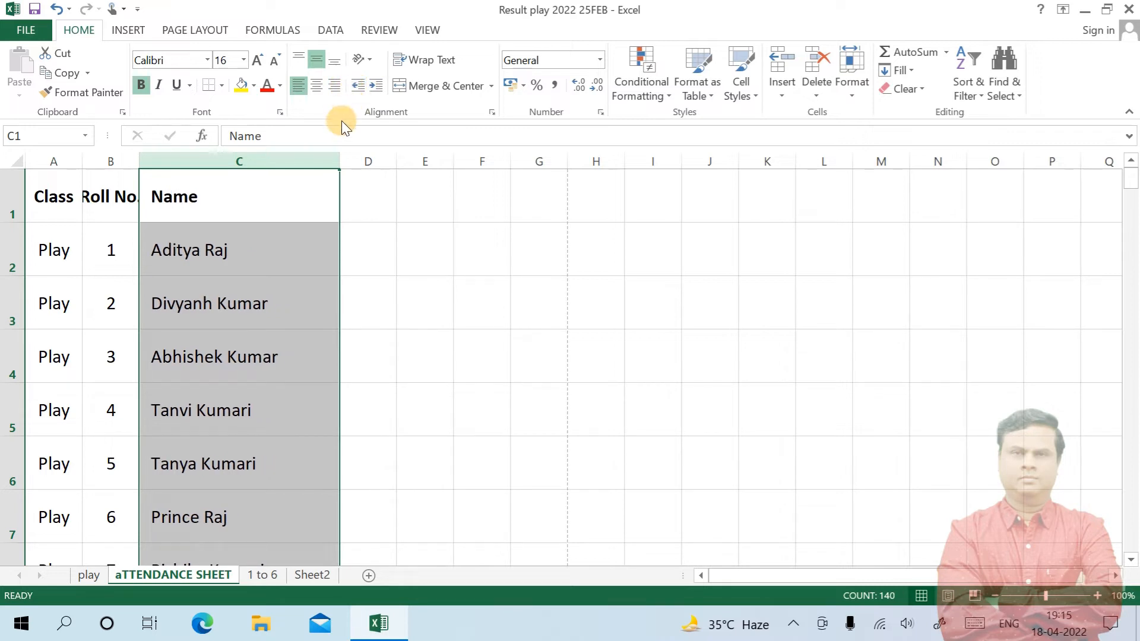
# Centre the "Name" heading horizontally in cell C1
pyautogui.click(195, 200)
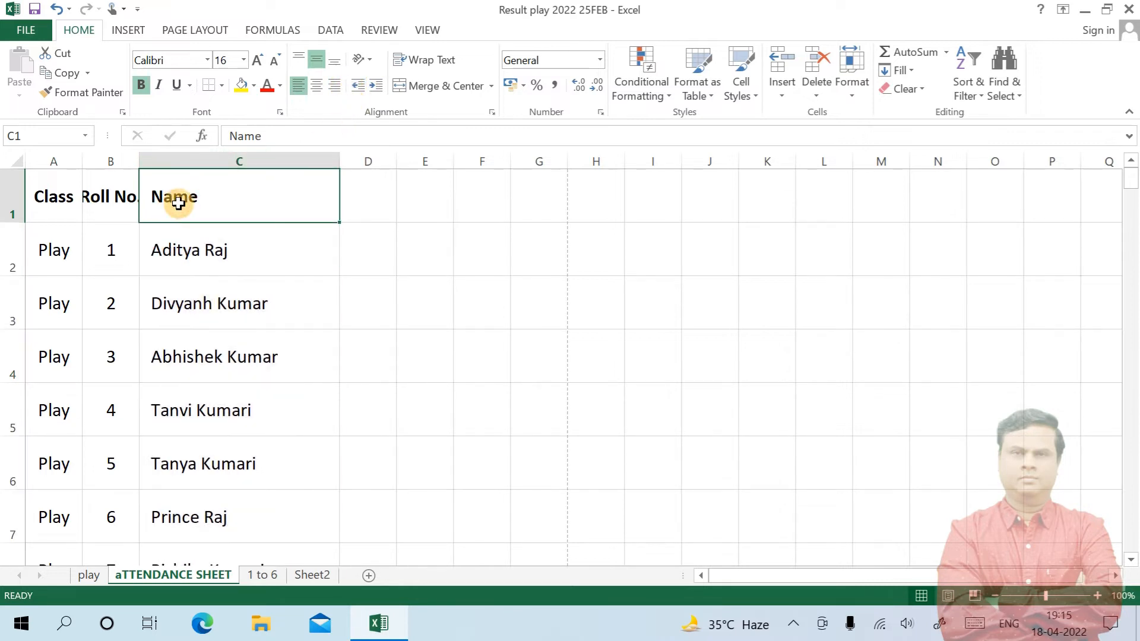
pyautogui.click(319, 85)
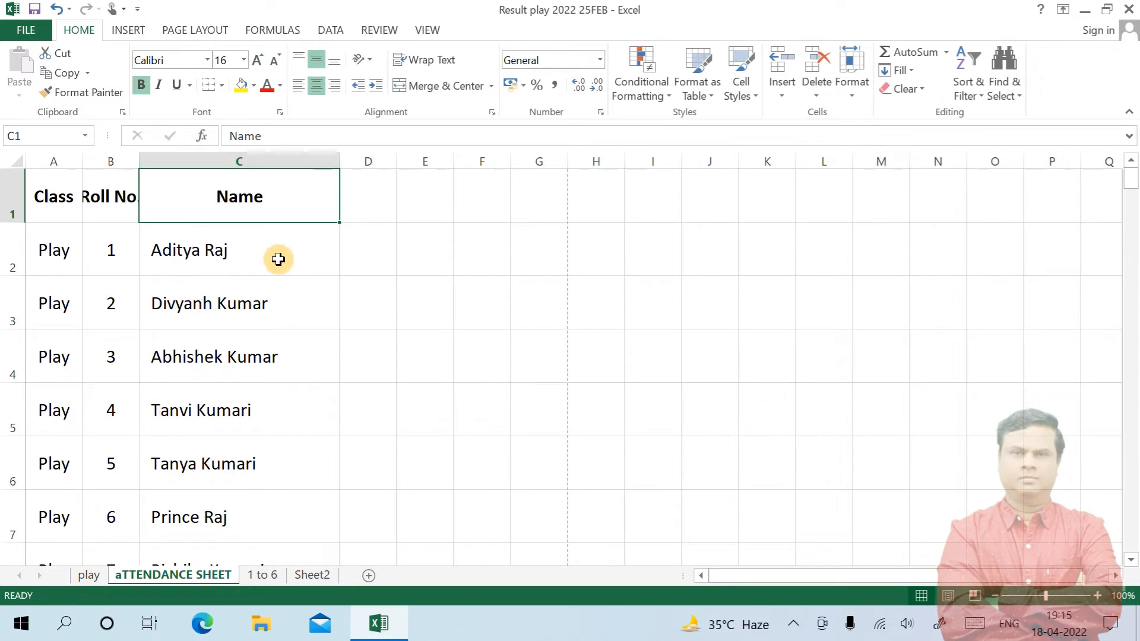
pyautogui.click(232, 252)
pyautogui.click(240, 198)
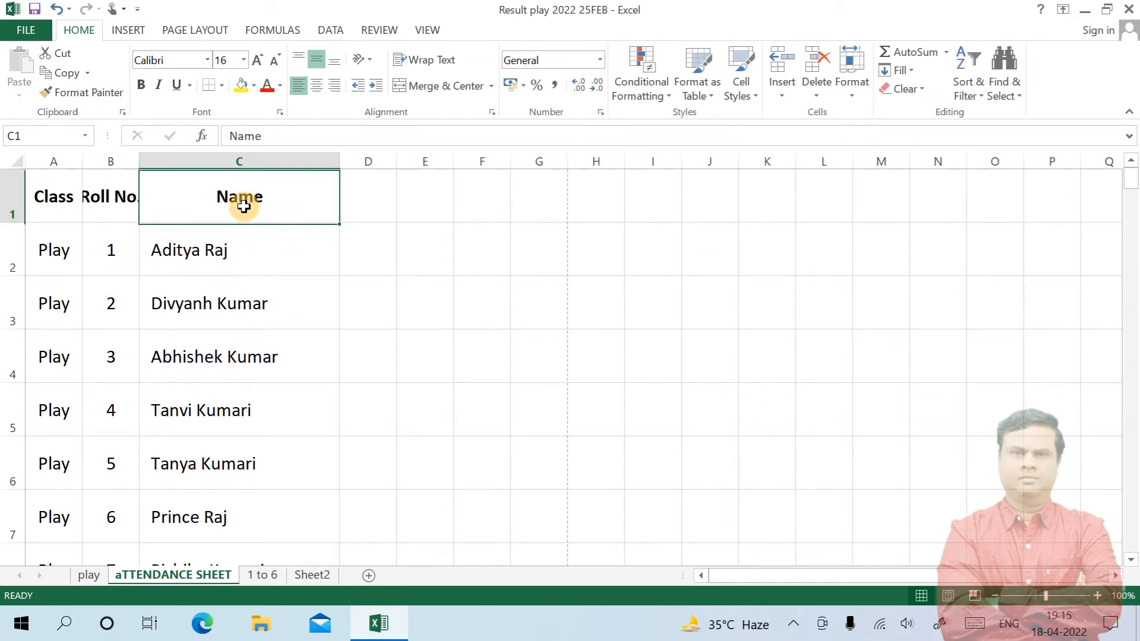
# Widen columns D and E and enter the headings "Whatsapp No." in D1 and "Signature" in E1
pyautogui.click(363, 189)
pyautogui.moveTo(393, 157); pyautogui.dragTo(639, 161)
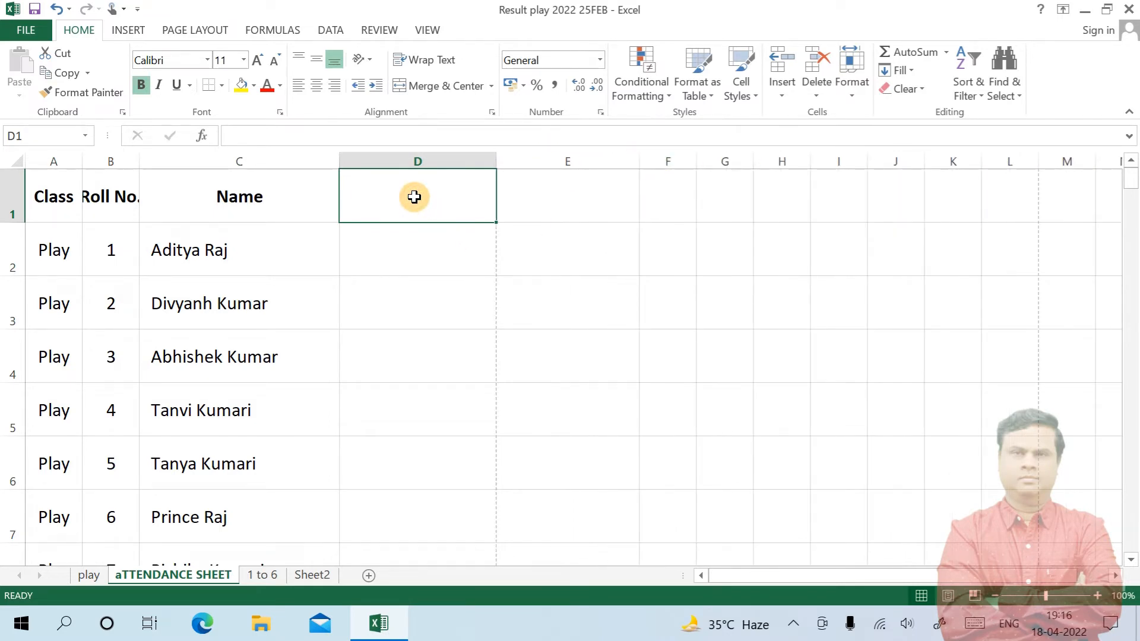
pyautogui.write('wHATSAPP ')
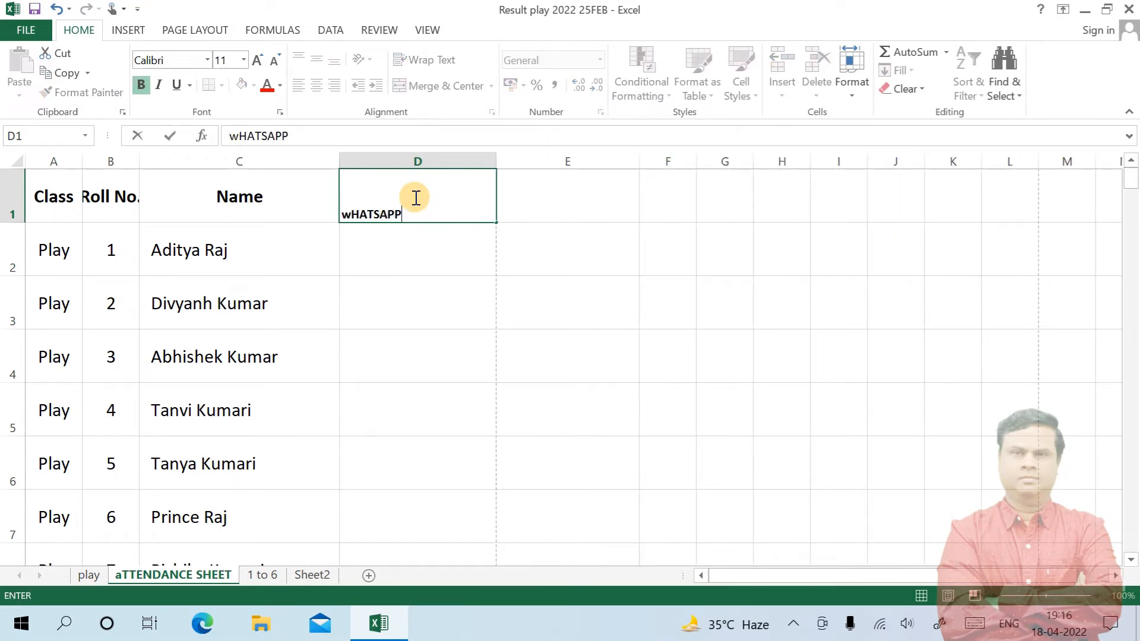
pyautogui.write('No.')
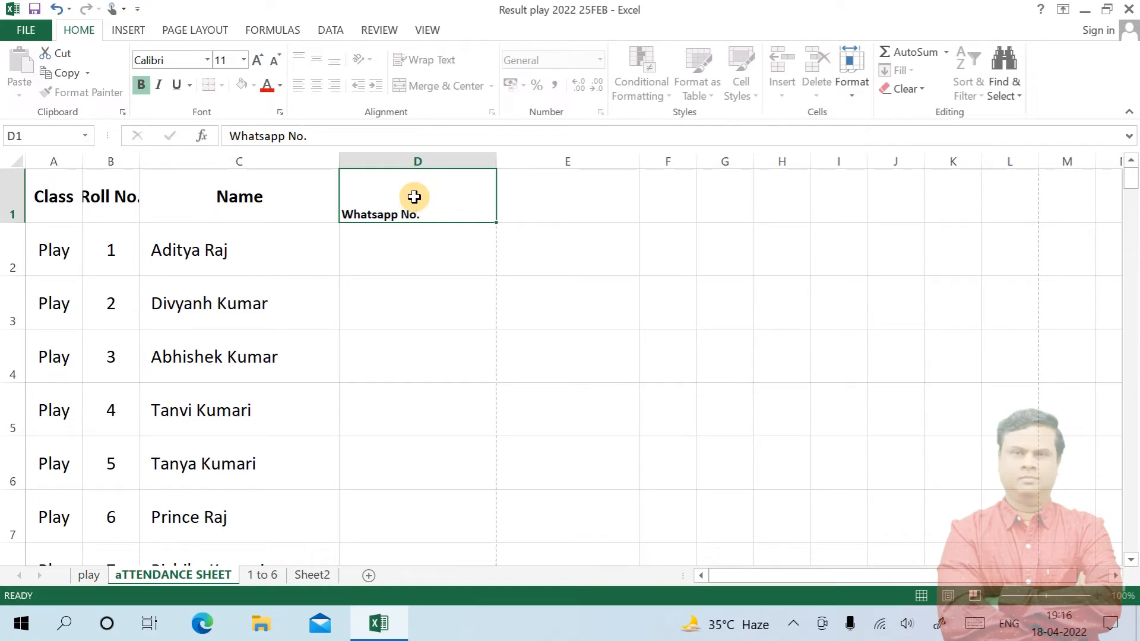
pyautogui.press('Tab')
pyautogui.write('Si')
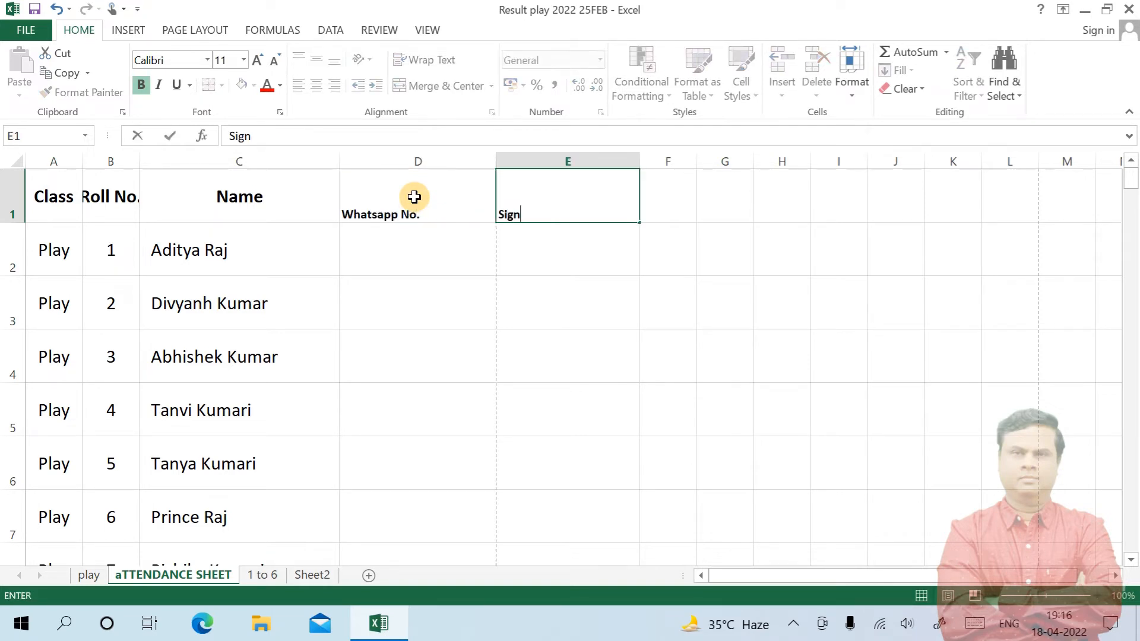
pyautogui.press('Return')
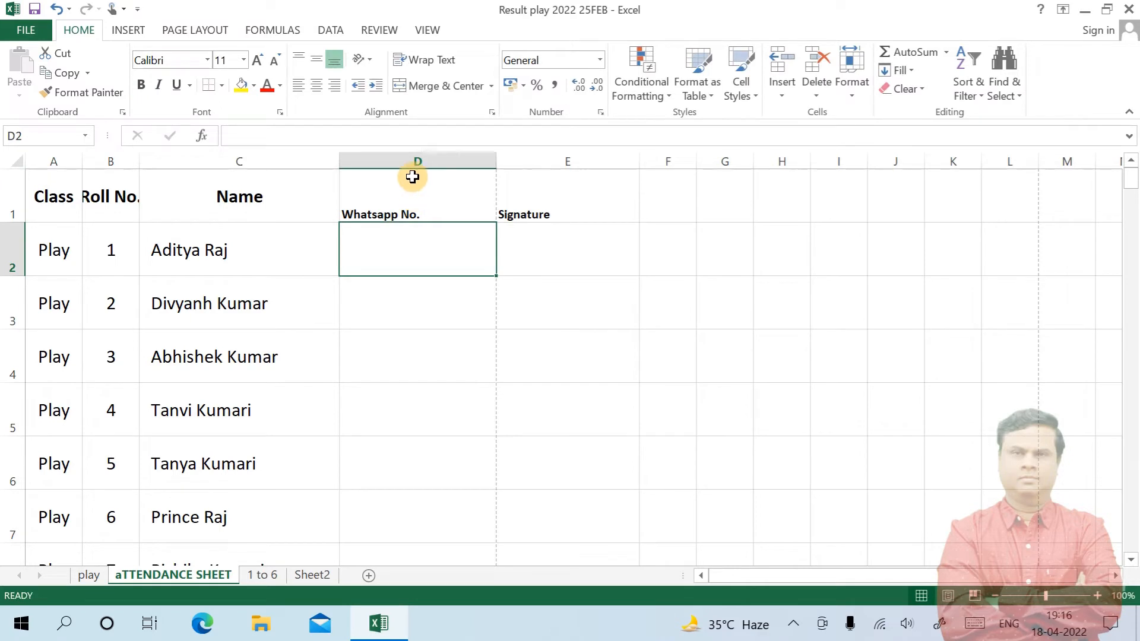
# Copy the Name heading's formatting onto the Whatsapp No. and Signature headings in D1:E1
pyautogui.click(389, 191)
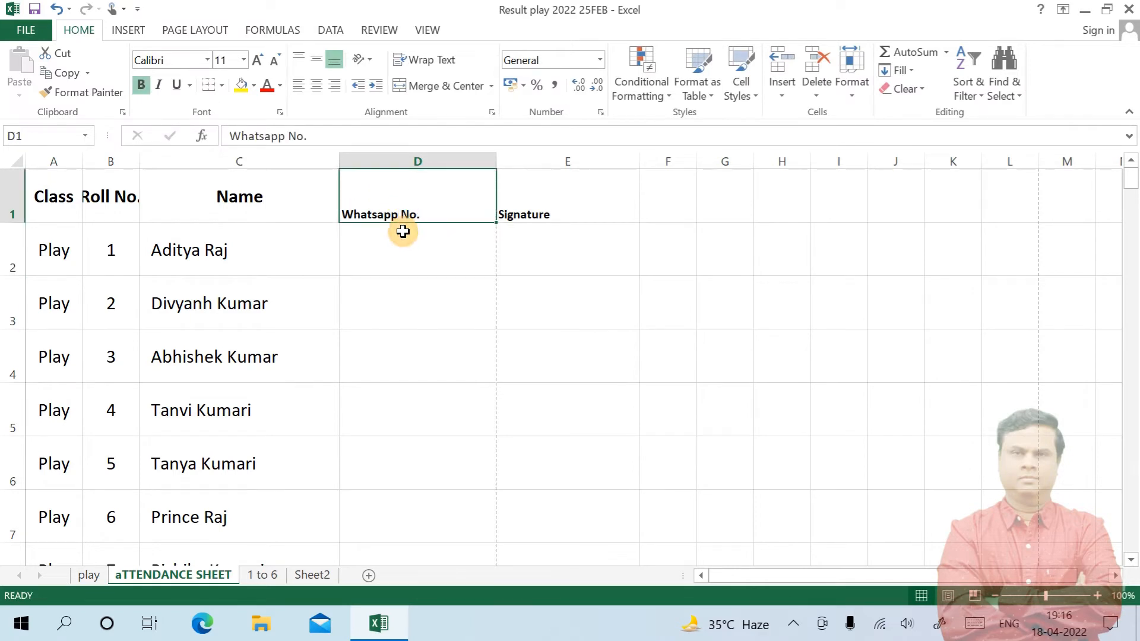
pyautogui.click(248, 194)
pyautogui.click(410, 205)
pyautogui.click(578, 211)
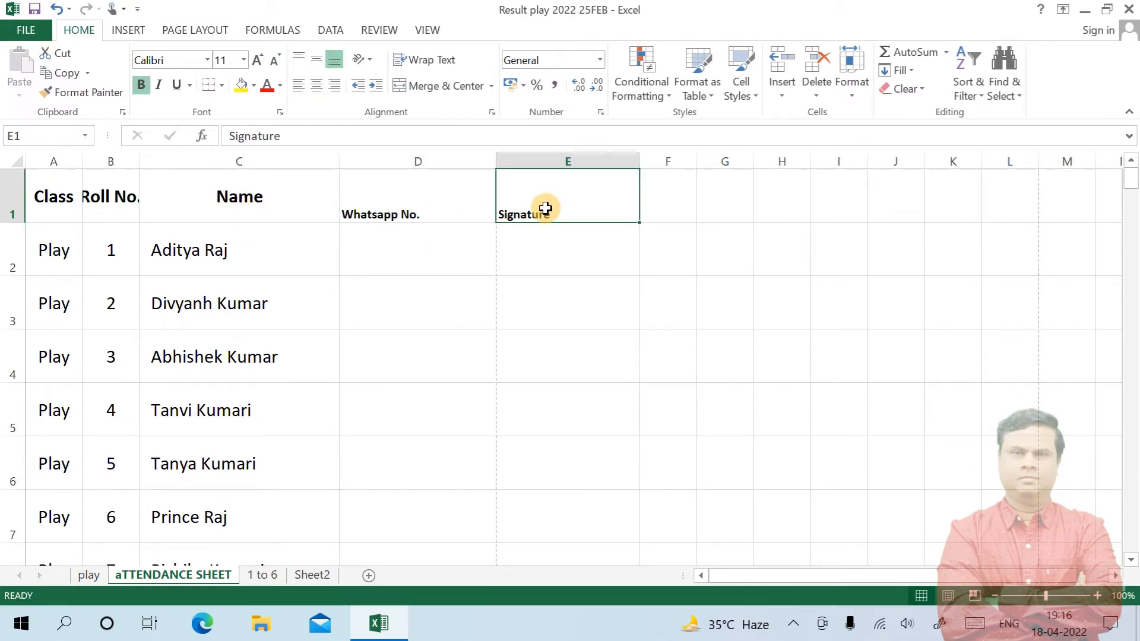
pyautogui.click(433, 229)
pyautogui.click(421, 198)
pyautogui.click(231, 196)
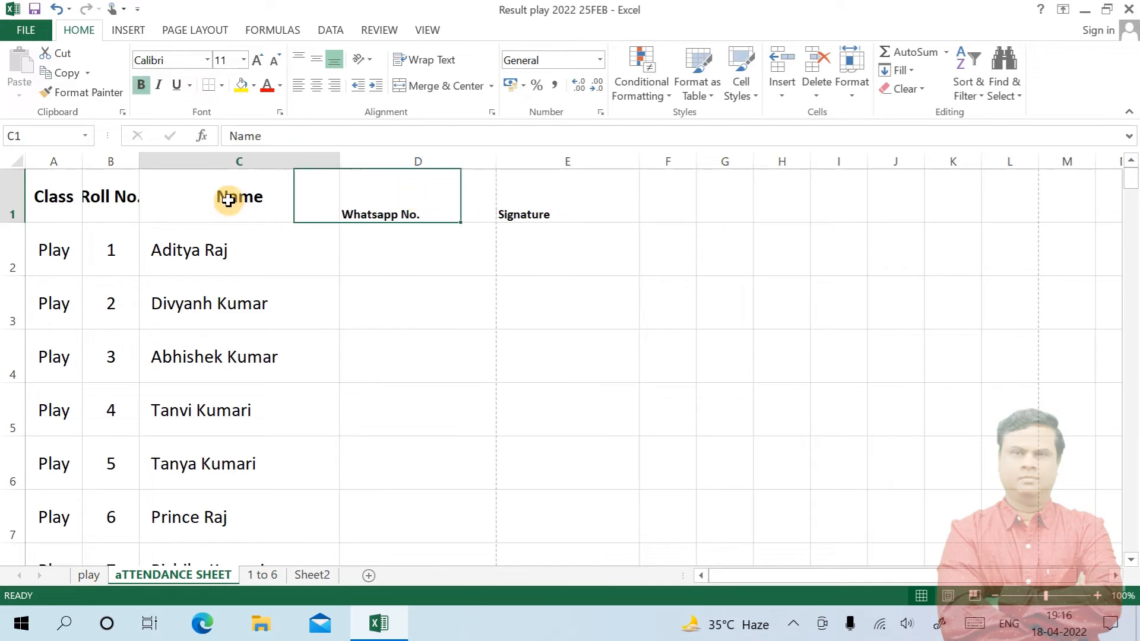
pyautogui.click(71, 92)
pyautogui.moveTo(418, 195); pyautogui.dragTo(549, 197)
pyautogui.click(415, 253)
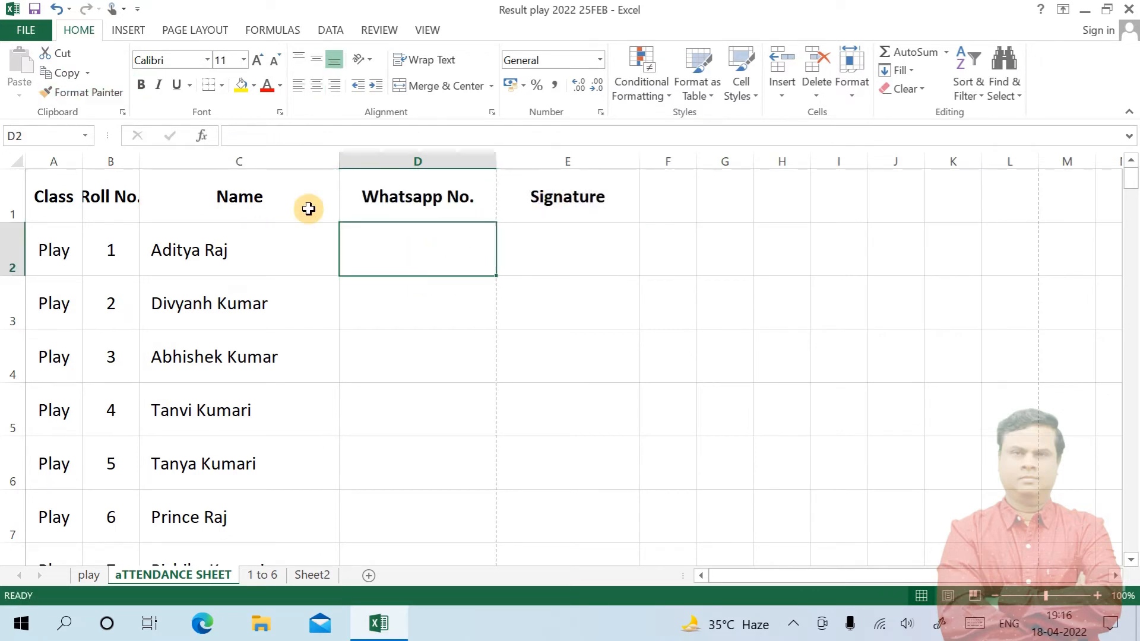
# Wrap the "Roll No." heading in cell B1 within its column width
pyautogui.click(259, 196)
pyautogui.click(463, 195)
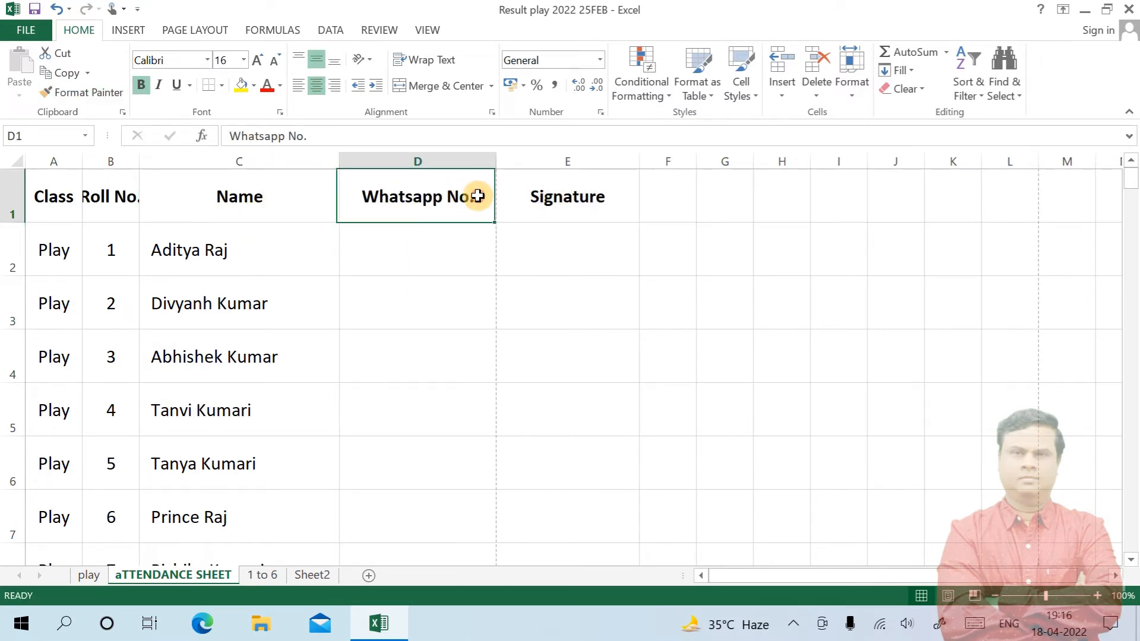
pyautogui.click(579, 197)
pyautogui.click(106, 204)
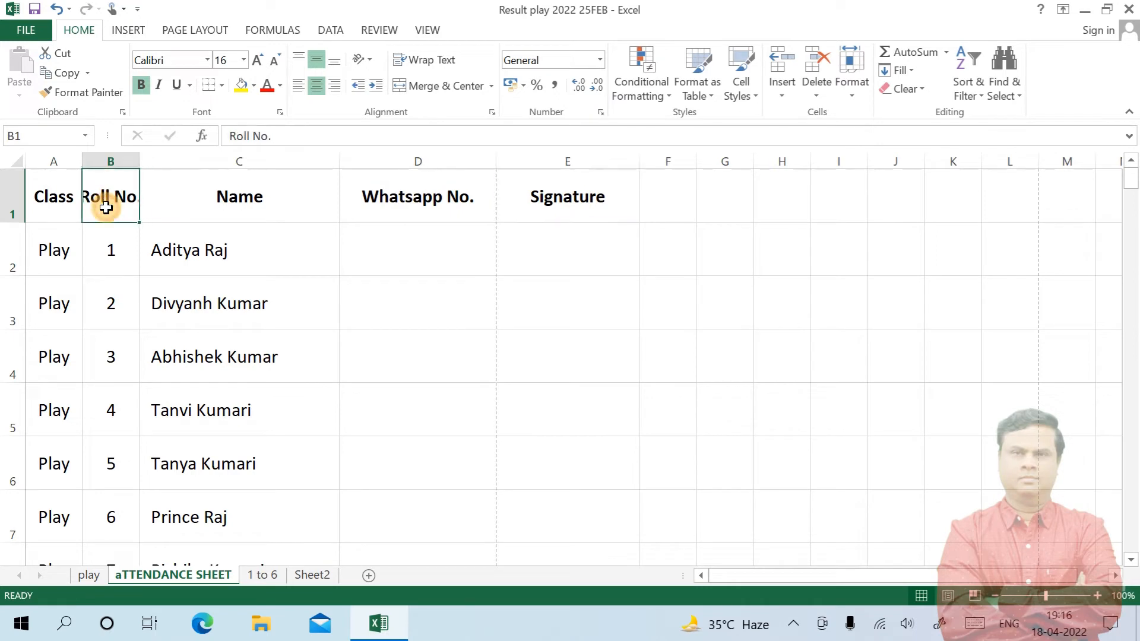
pyautogui.click(441, 59)
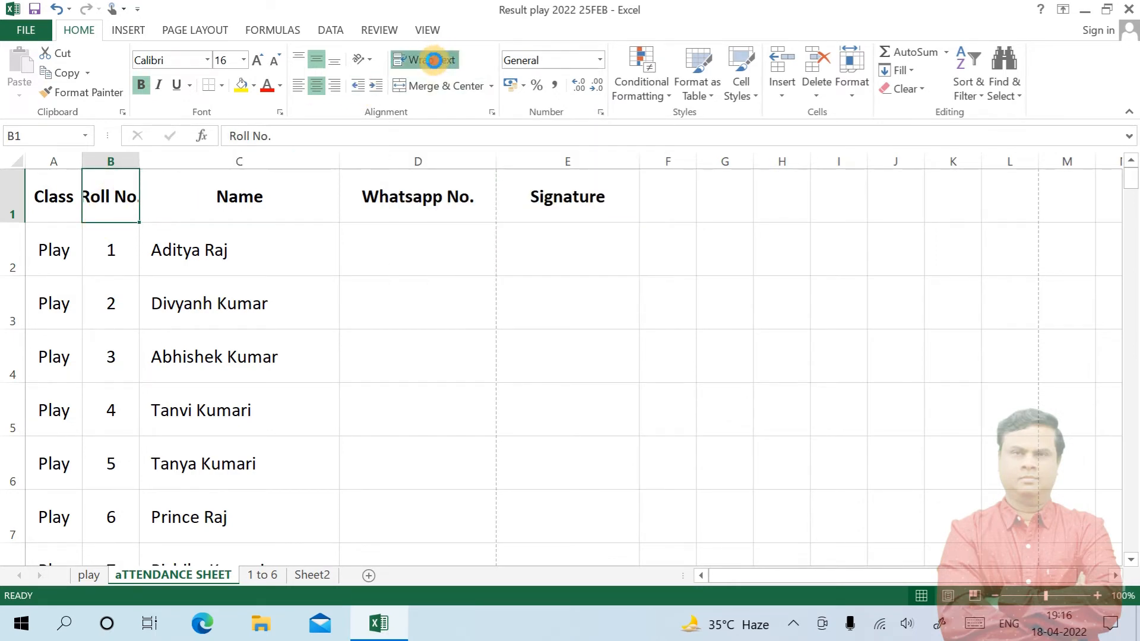
# Give the "Name" heading in C1 a red font colour and a yellow fill
pyautogui.click(196, 200)
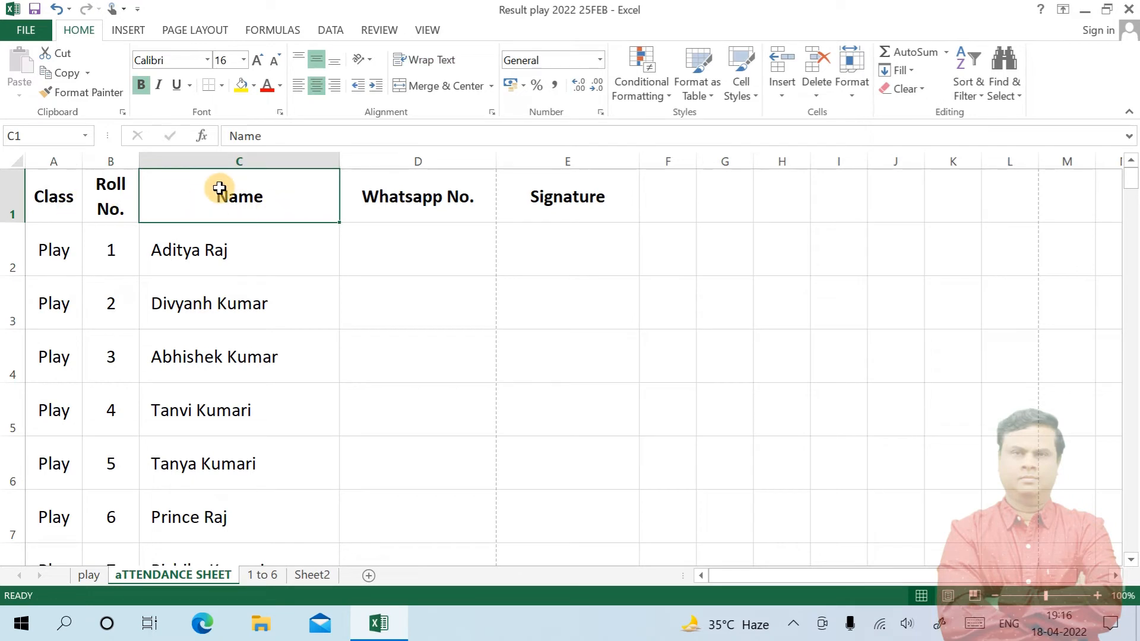
pyautogui.click(267, 85)
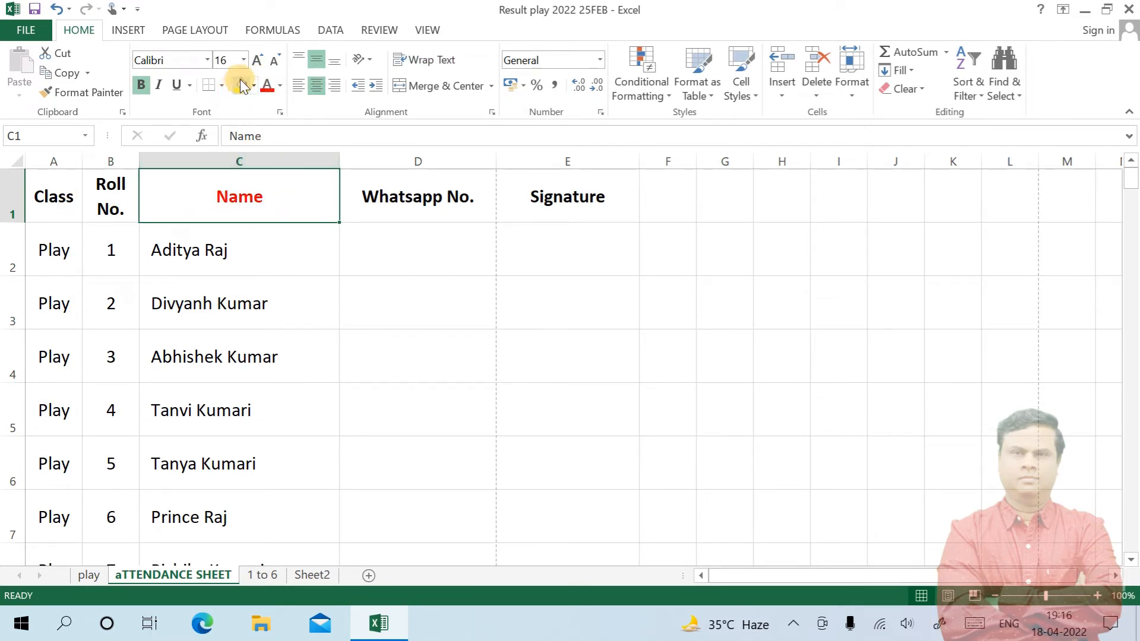
pyautogui.click(241, 85)
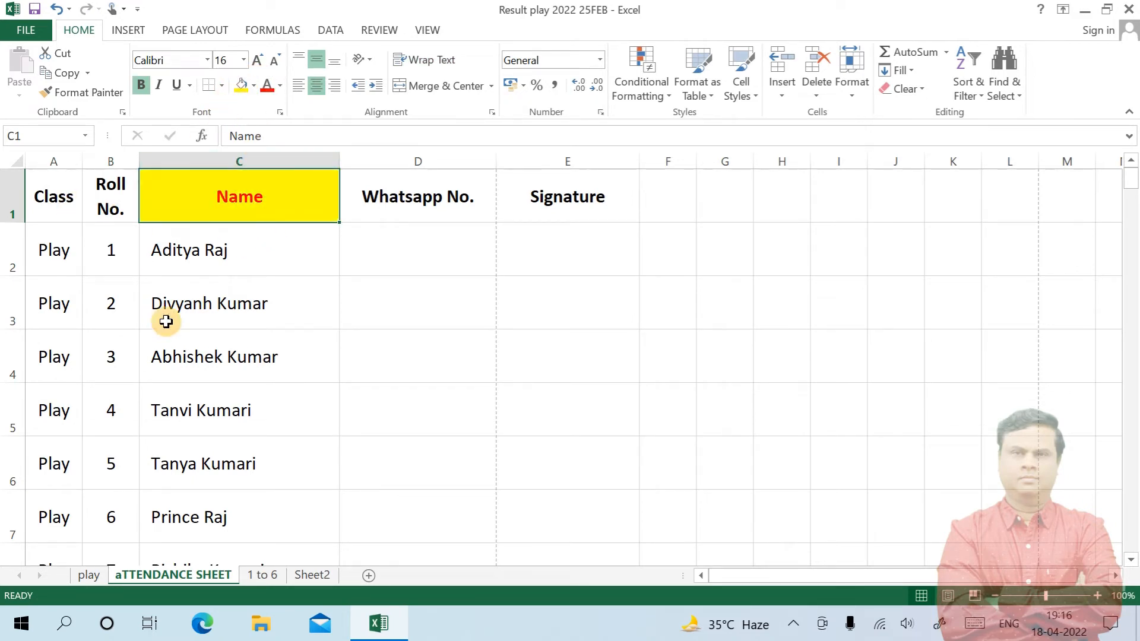
# Copy the Name heading's red-on-yellow formatting onto the other header cells, D1:E1 and A1:B1
pyautogui.click(71, 94)
pyautogui.moveTo(402, 196); pyautogui.dragTo(537, 196)
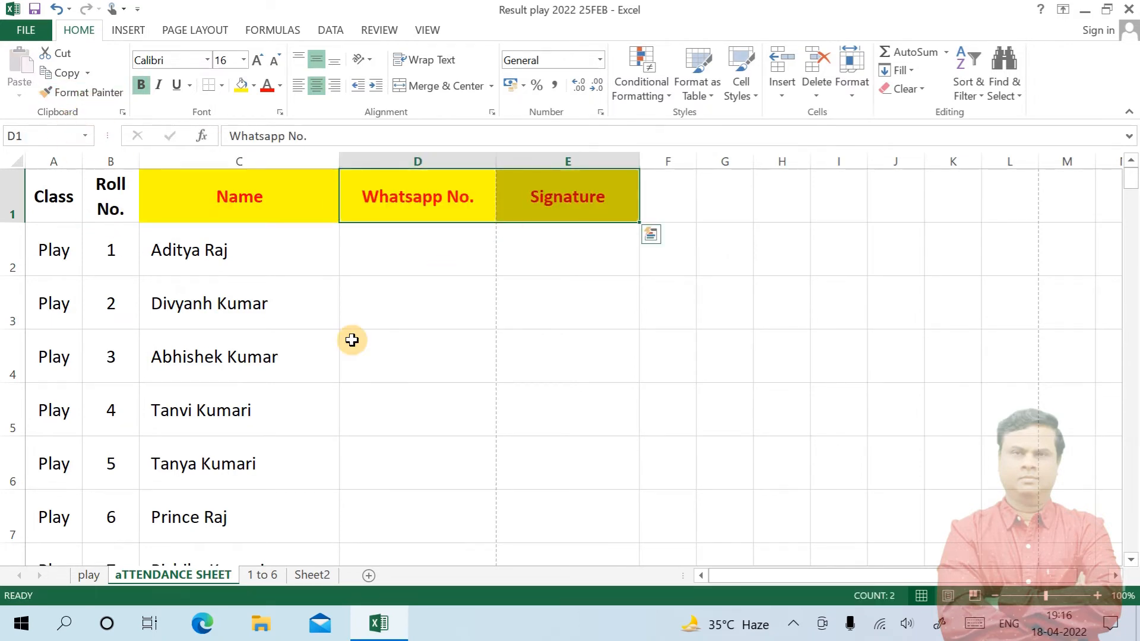
pyautogui.click(394, 267)
pyautogui.click(196, 187)
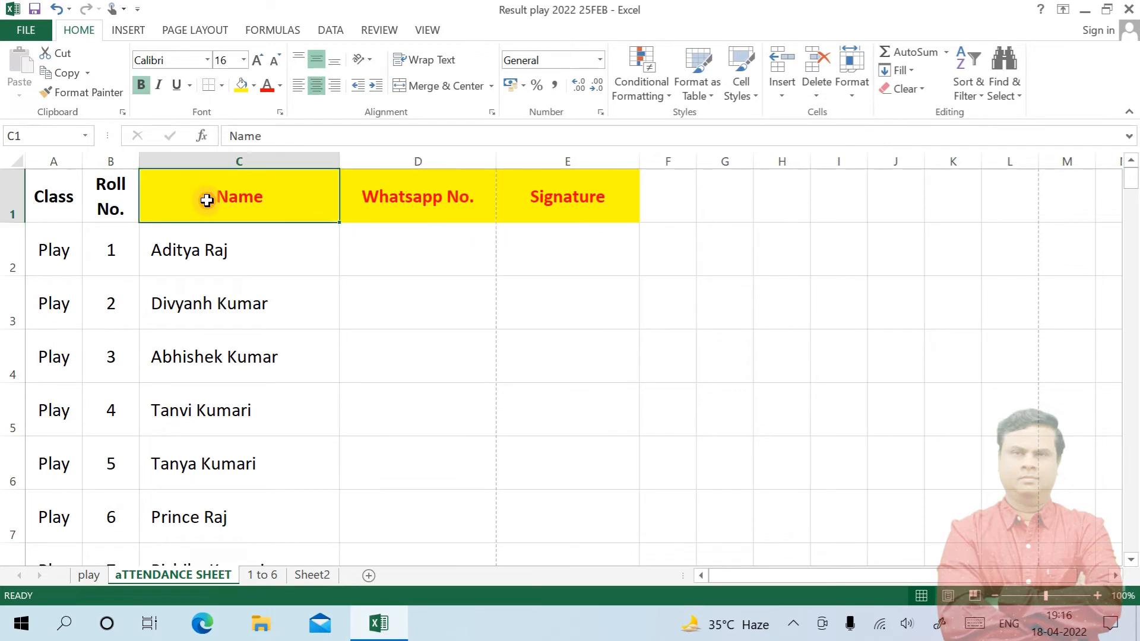
pyautogui.click(58, 94)
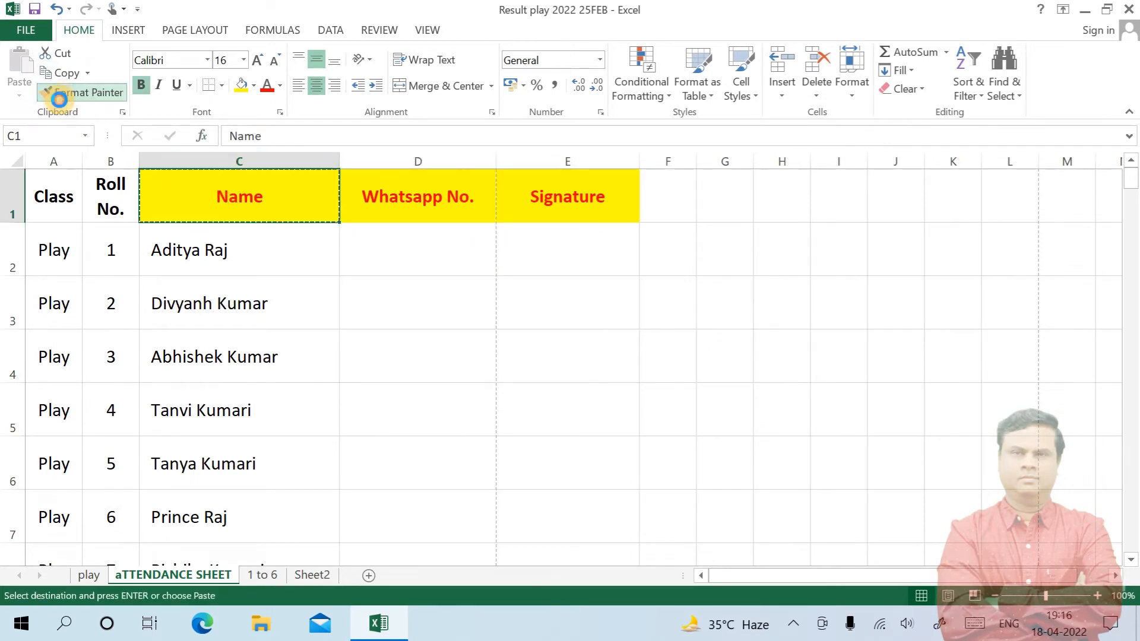
pyautogui.moveTo(96, 204); pyautogui.dragTo(51, 198)
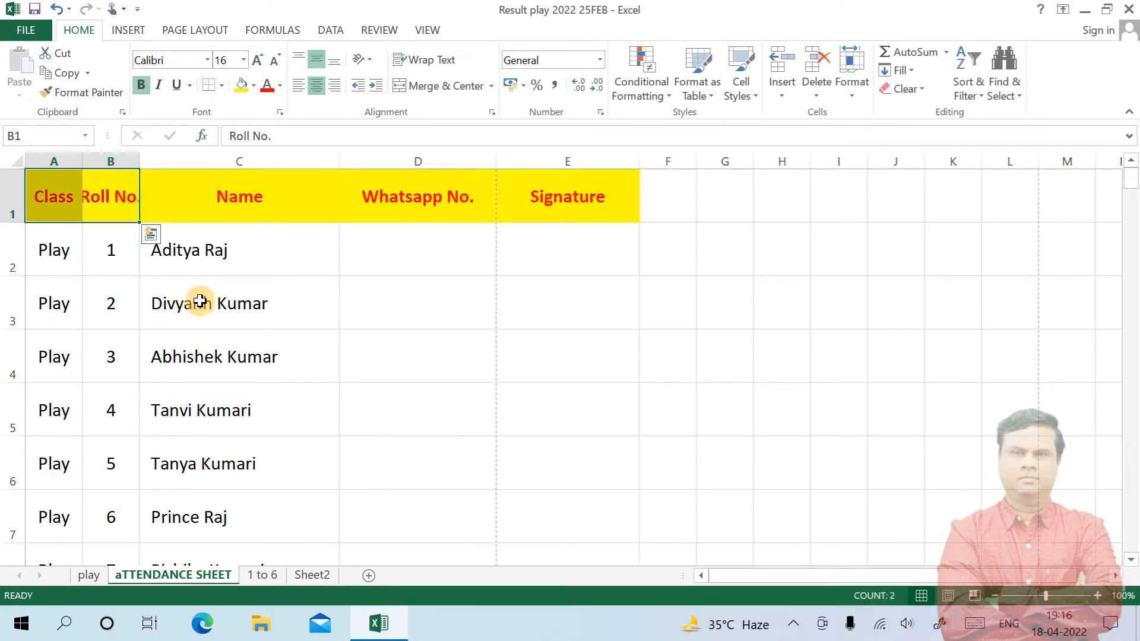
pyautogui.click(184, 267)
# Turn text wrapping back on for the "Roll No." heading in B1
pyautogui.click(103, 198)
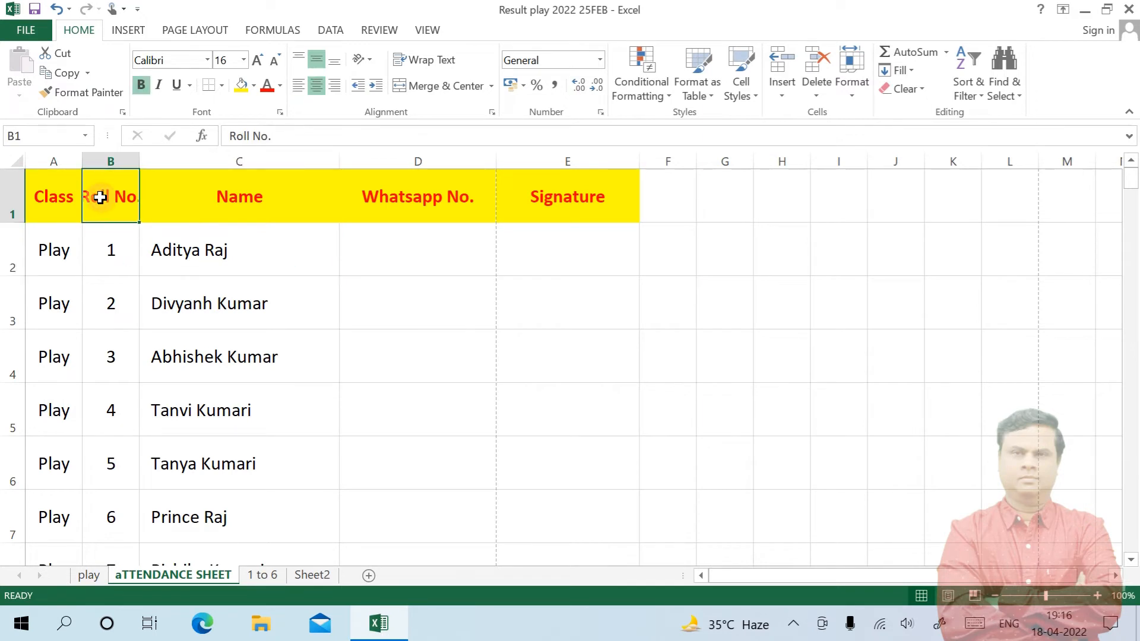
pyautogui.click(264, 202)
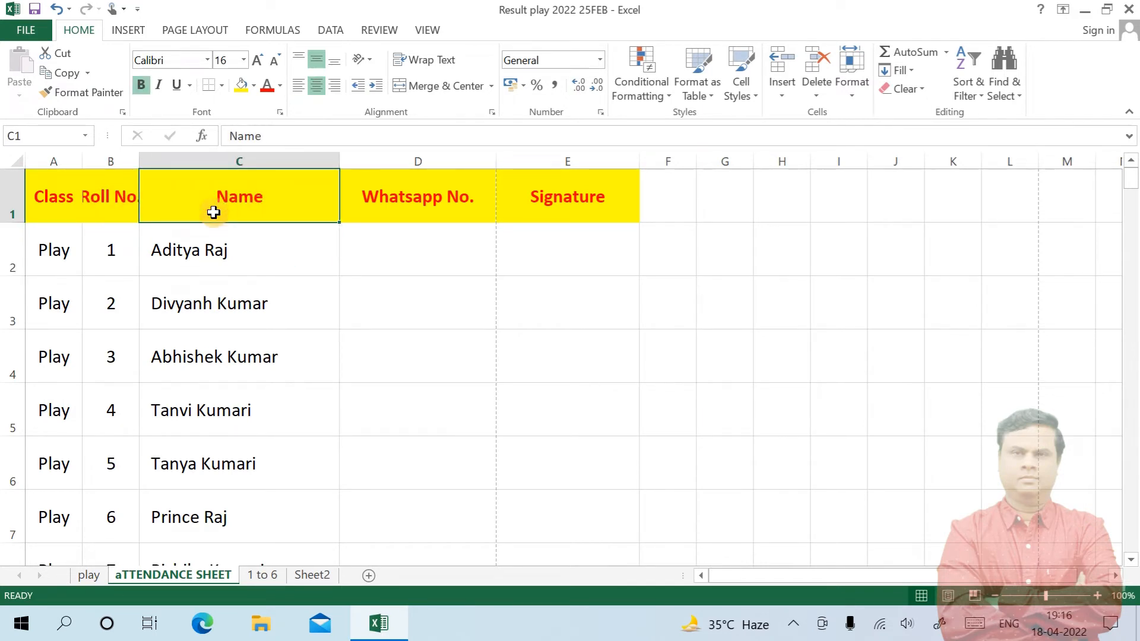
pyautogui.click(116, 196)
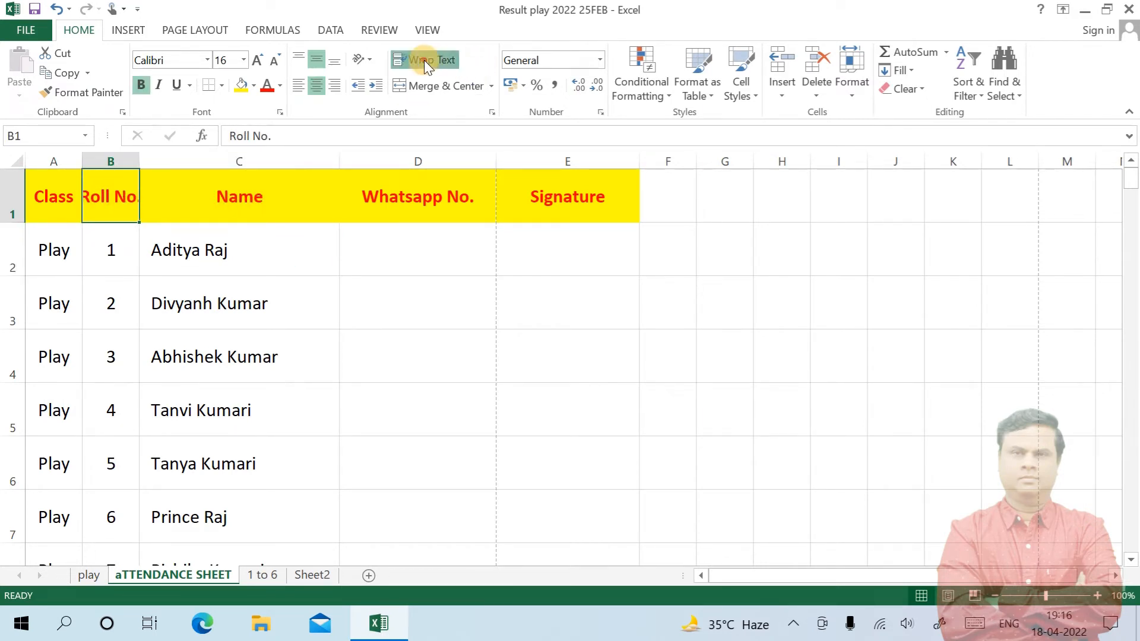
pyautogui.click(359, 203)
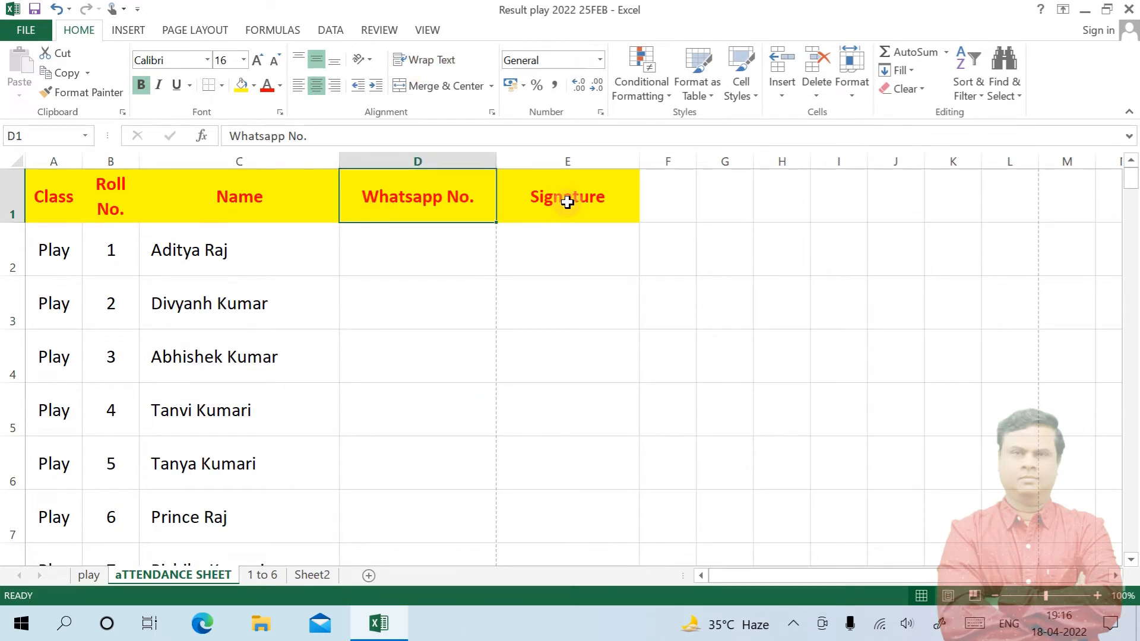
# Preview the attendance sheet for printing to check which columns fit on the page, and return to the worksheet
pyautogui.click(219, 214)
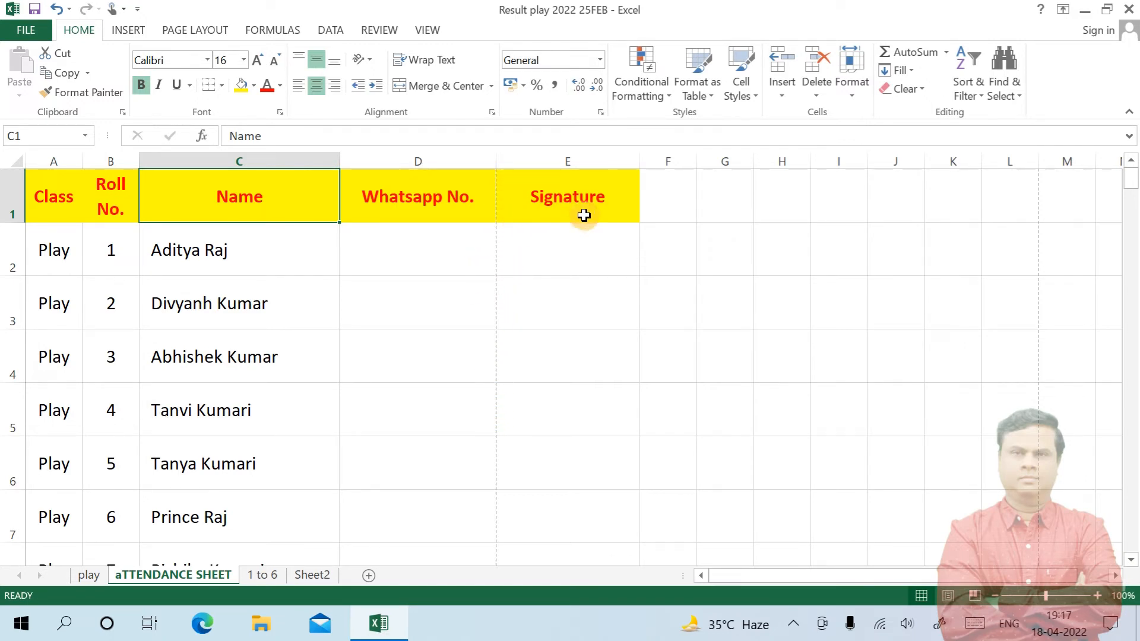
pyautogui.click(417, 200)
pyautogui.click(37, 25)
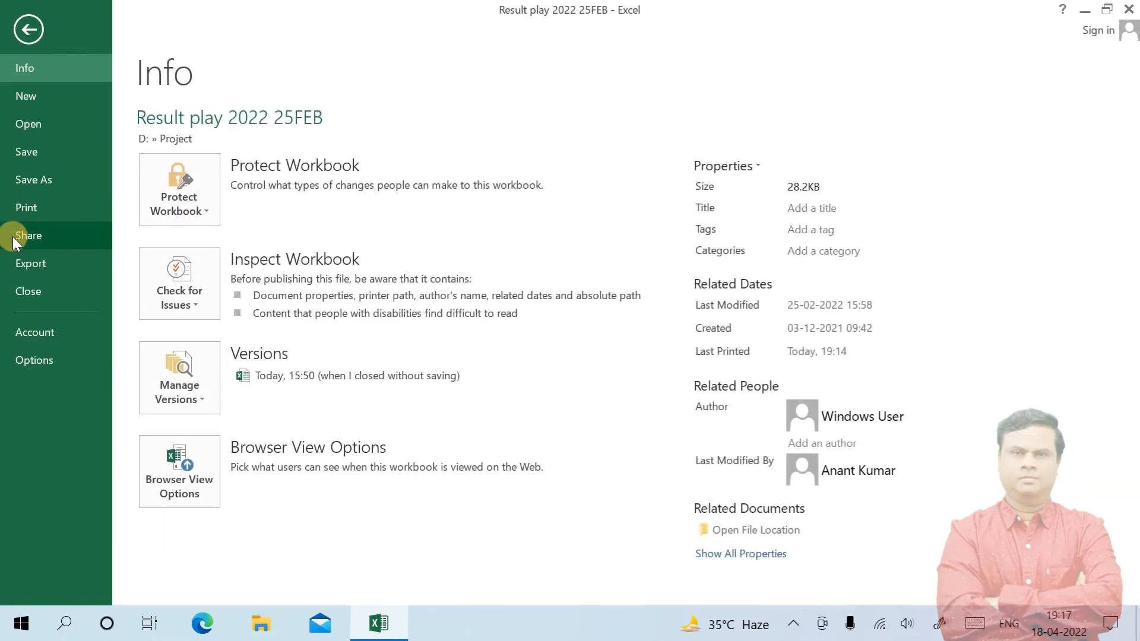
pyautogui.click(26, 209)
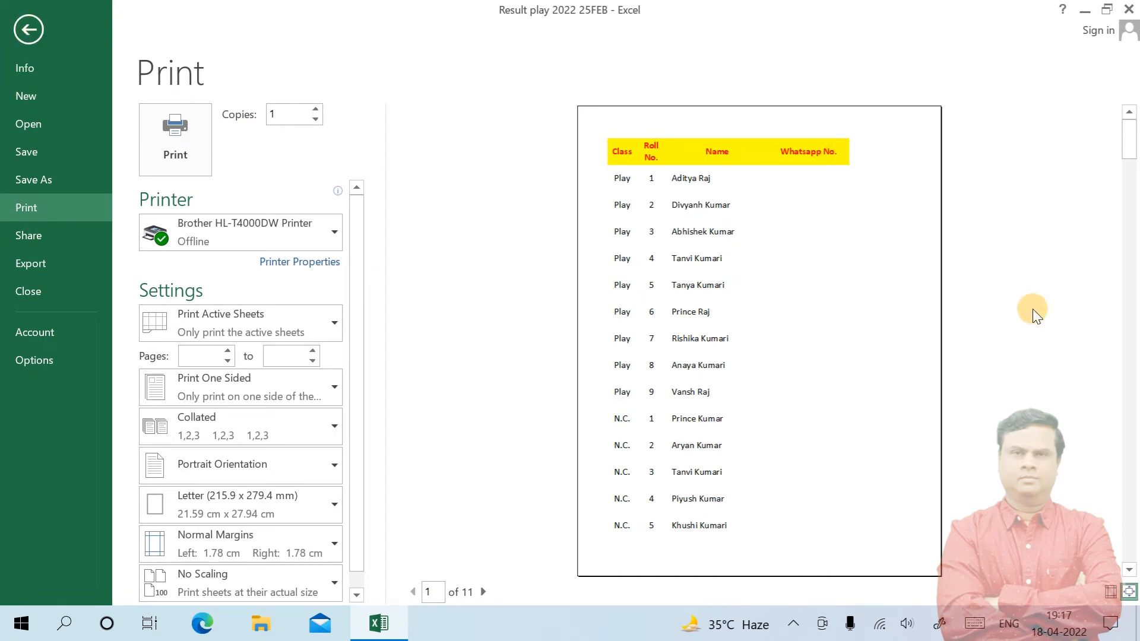
pyautogui.click(30, 31)
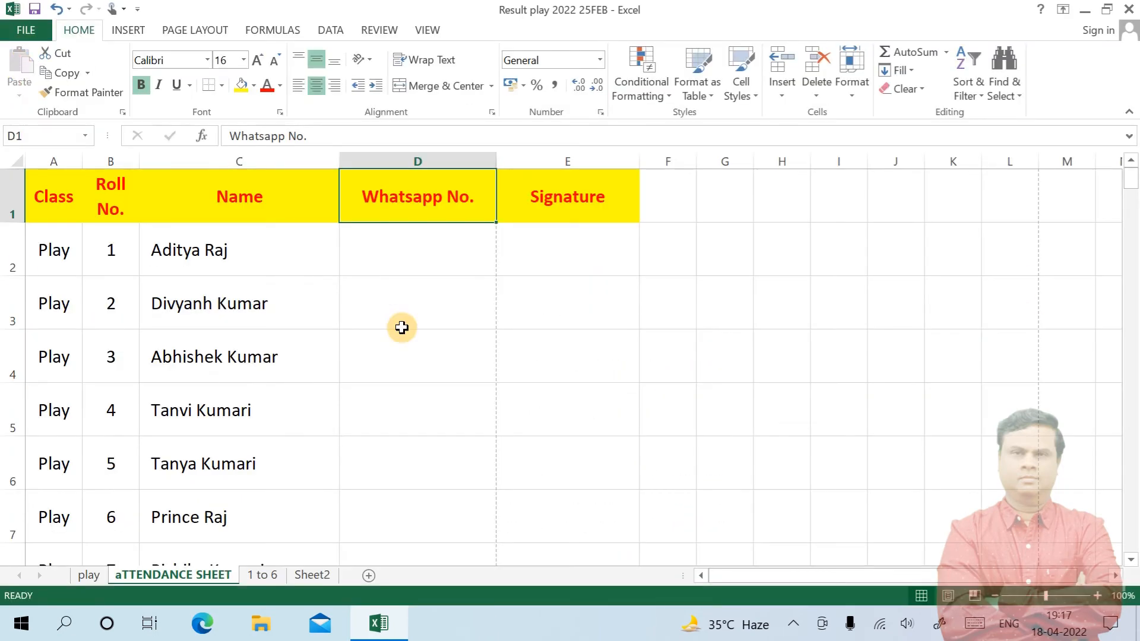
# Set the sheet's paper size to A4 and its orientation to portrait
pyautogui.click(610, 212)
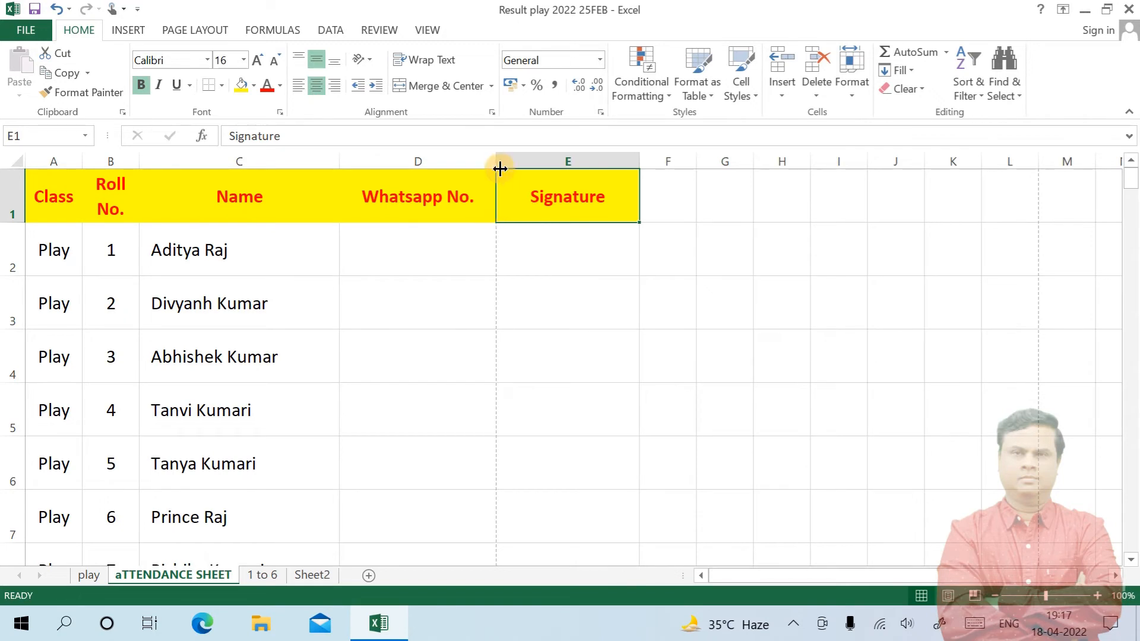
pyautogui.click(390, 262)
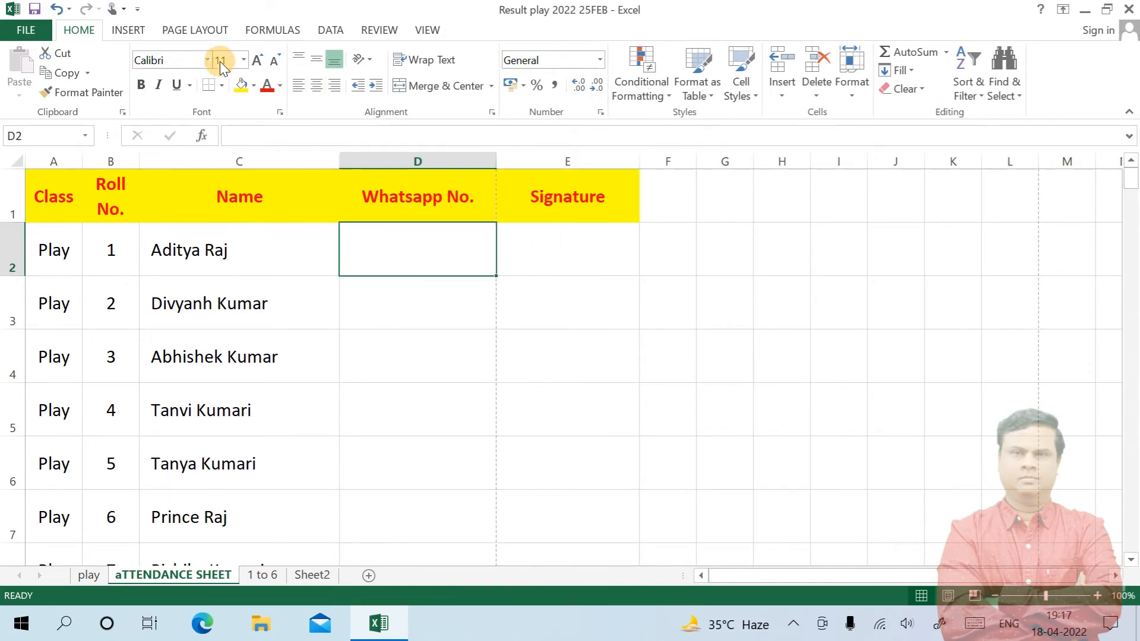
pyautogui.click(205, 31)
pyautogui.click(224, 83)
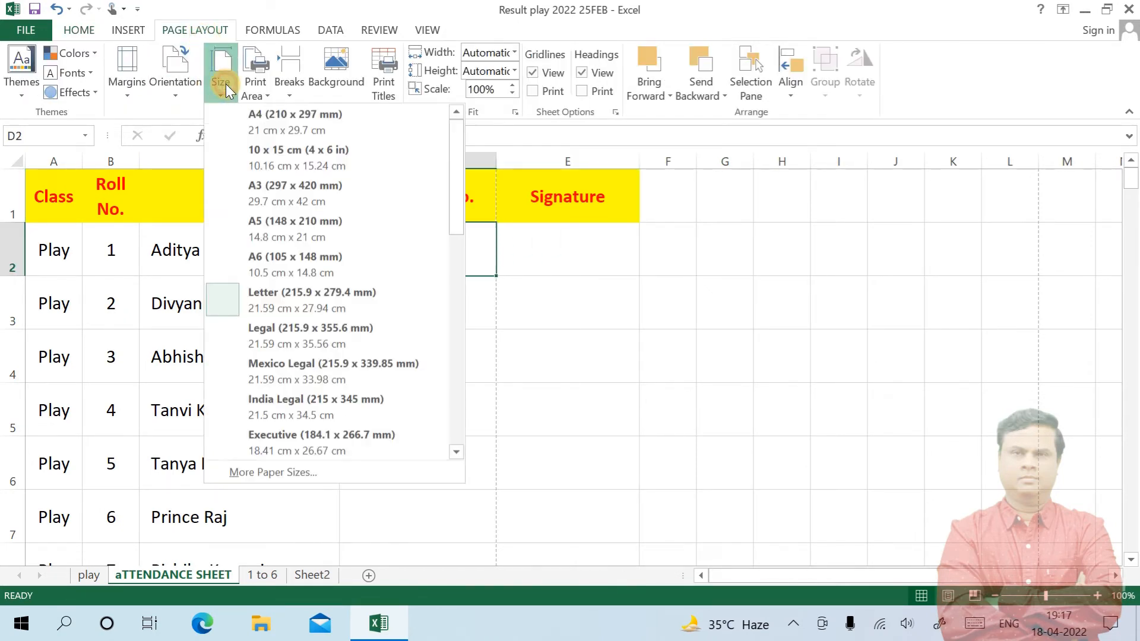
pyautogui.click(257, 123)
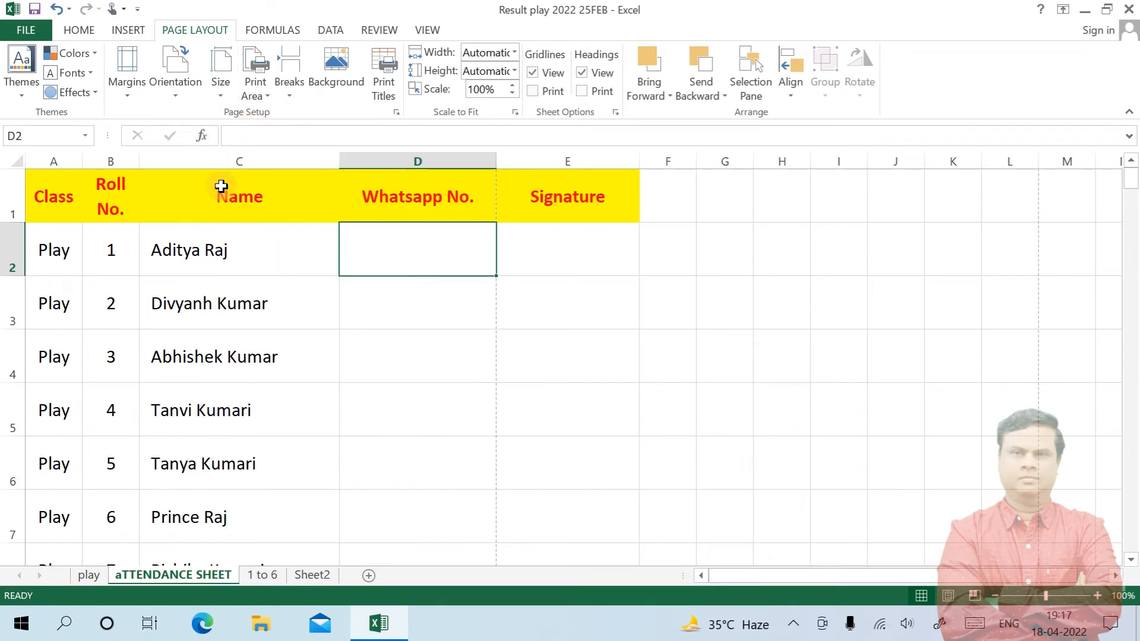
pyautogui.click(181, 93)
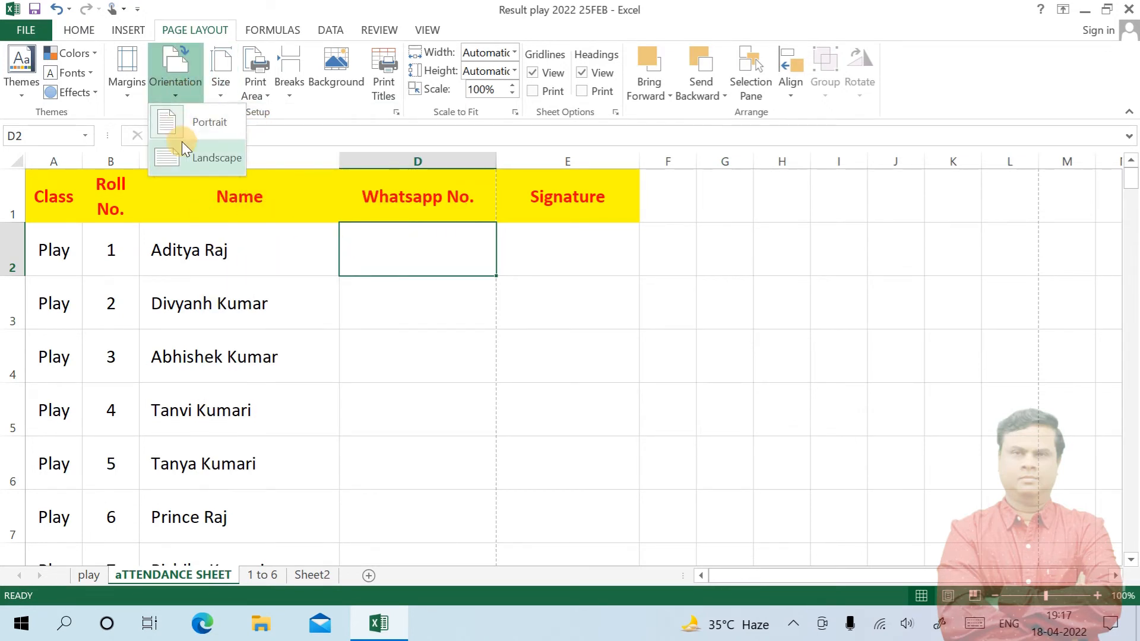
pyautogui.click(195, 125)
# Apply narrow page margins and make the Whatsapp No. column D slightly narrower
pyautogui.click(126, 94)
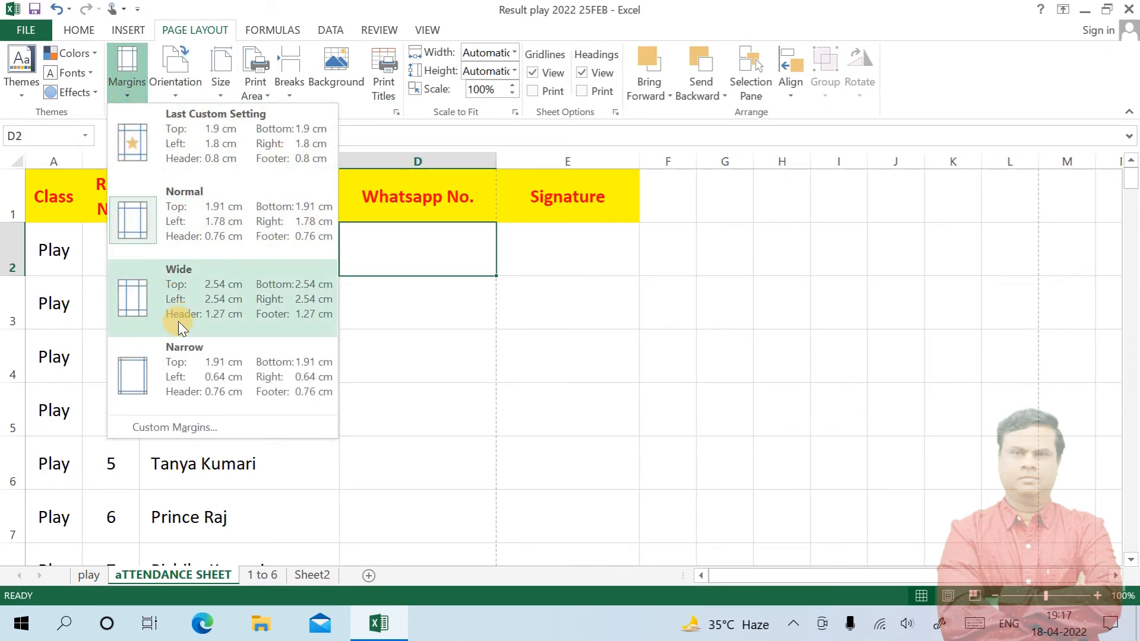
pyautogui.click(208, 362)
pyautogui.click(427, 291)
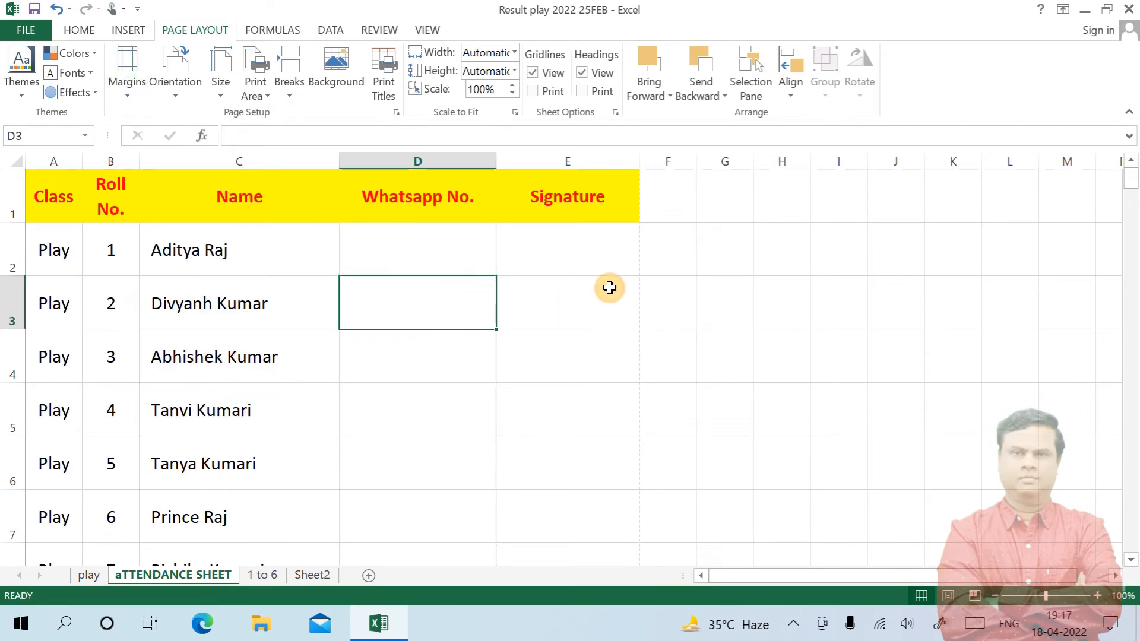
pyautogui.moveTo(496, 157); pyautogui.dragTo(491, 157)
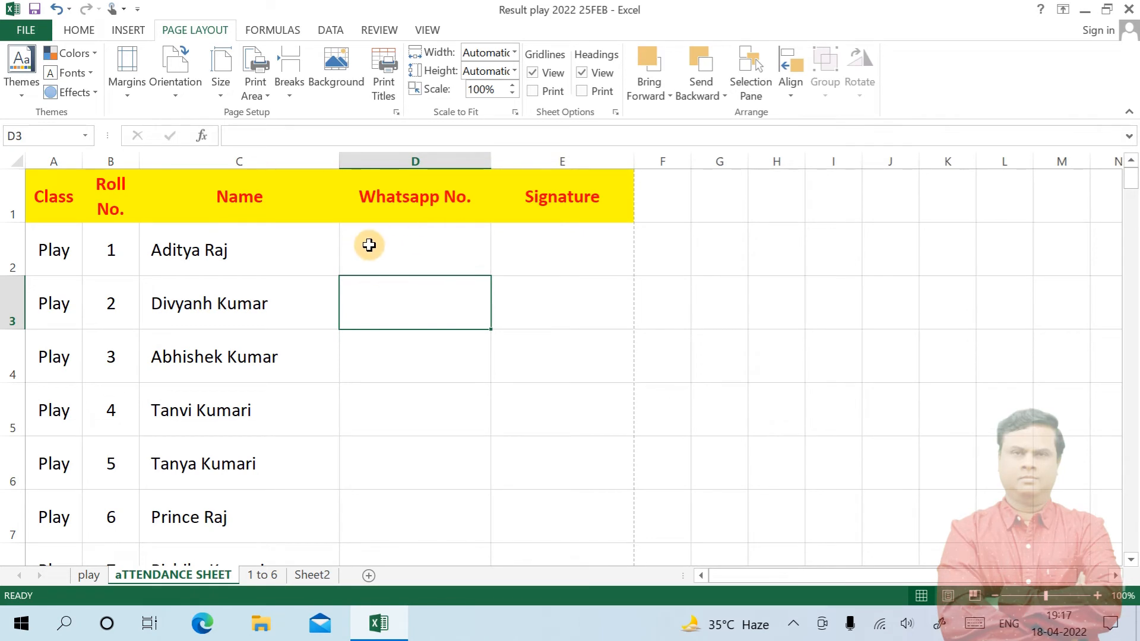
# Narrow the Name column C and widen the Signature column E until it reaches the page-break line
pyautogui.moveTo(339, 159); pyautogui.dragTo(305, 159)
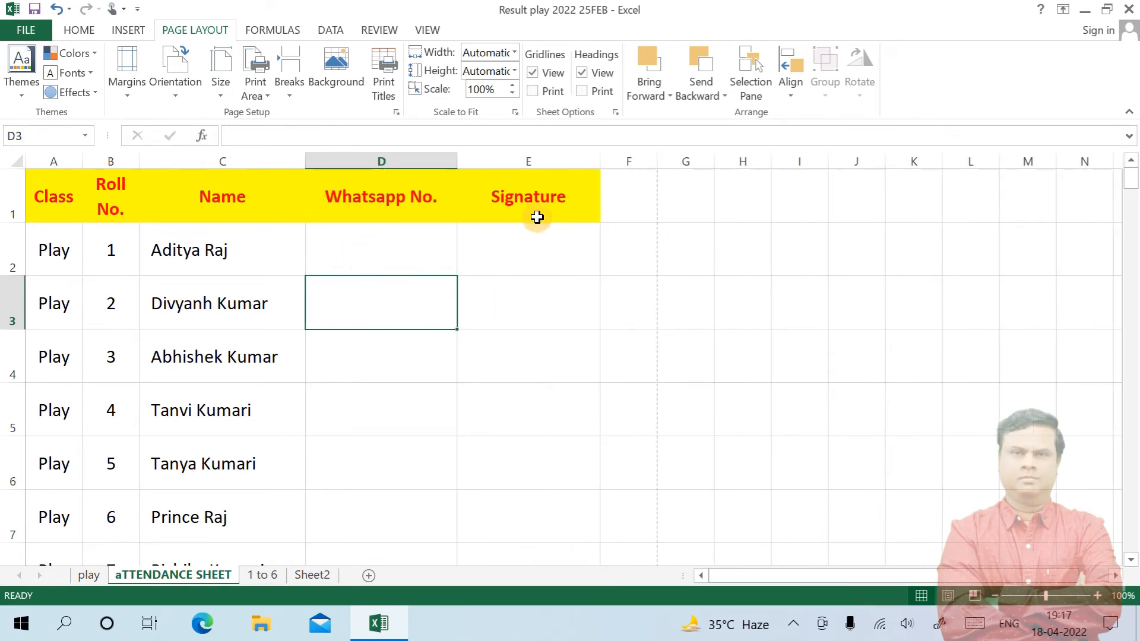
pyautogui.click(504, 241)
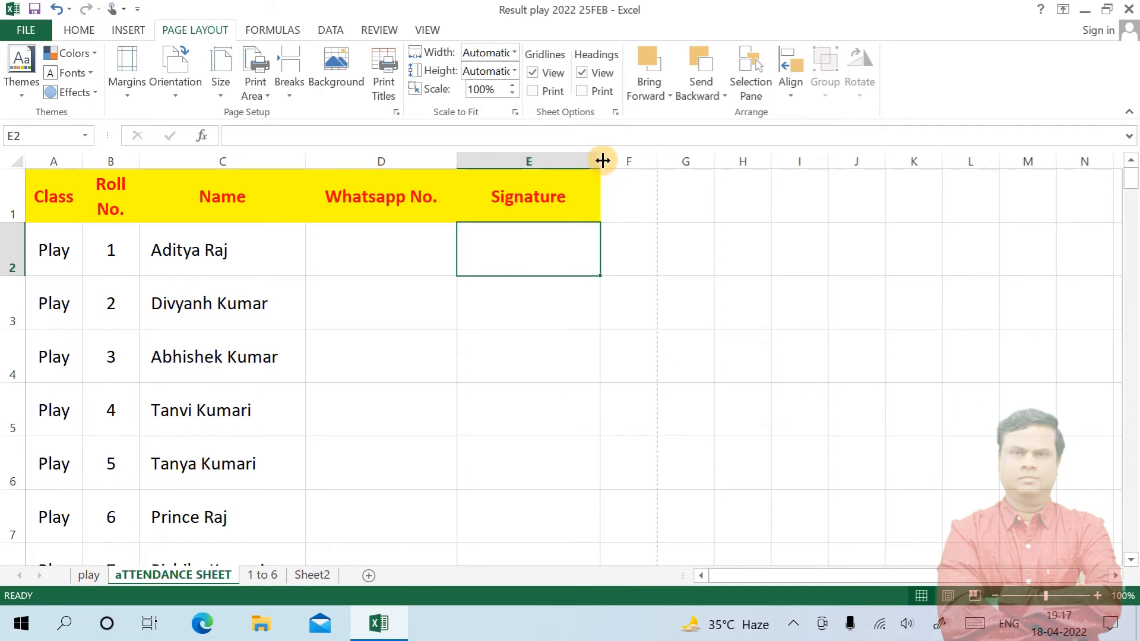
pyautogui.moveTo(601, 161); pyautogui.dragTo(649, 157)
pyautogui.click(143, 177)
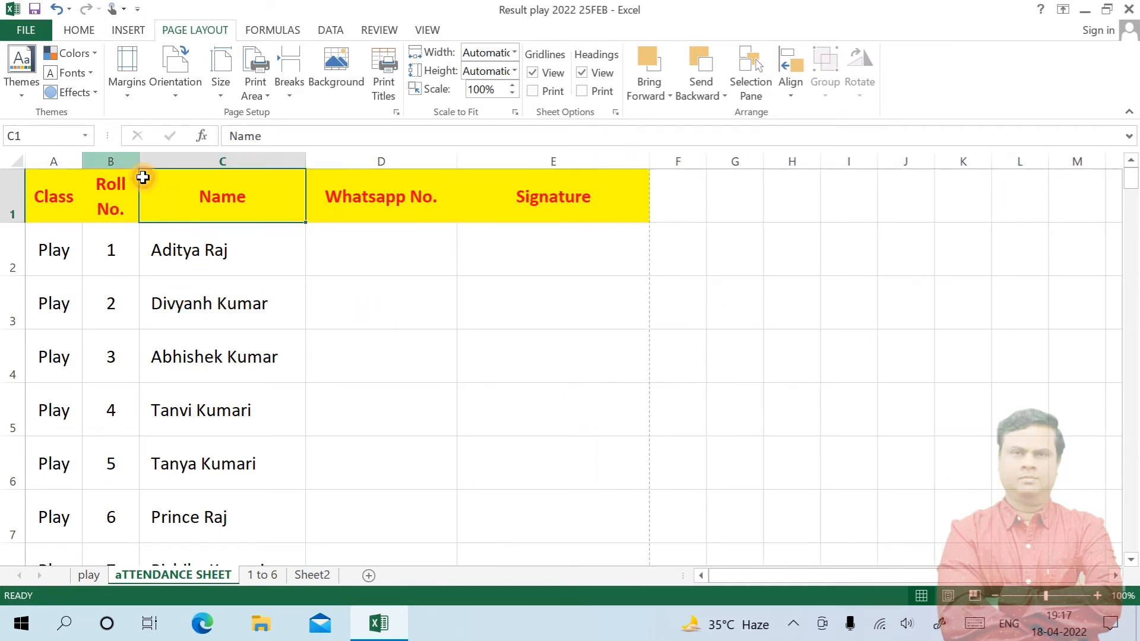
# Preview the first three printed pages to check the column fit and the header row, and return to the worksheet
pyautogui.click(19, 30)
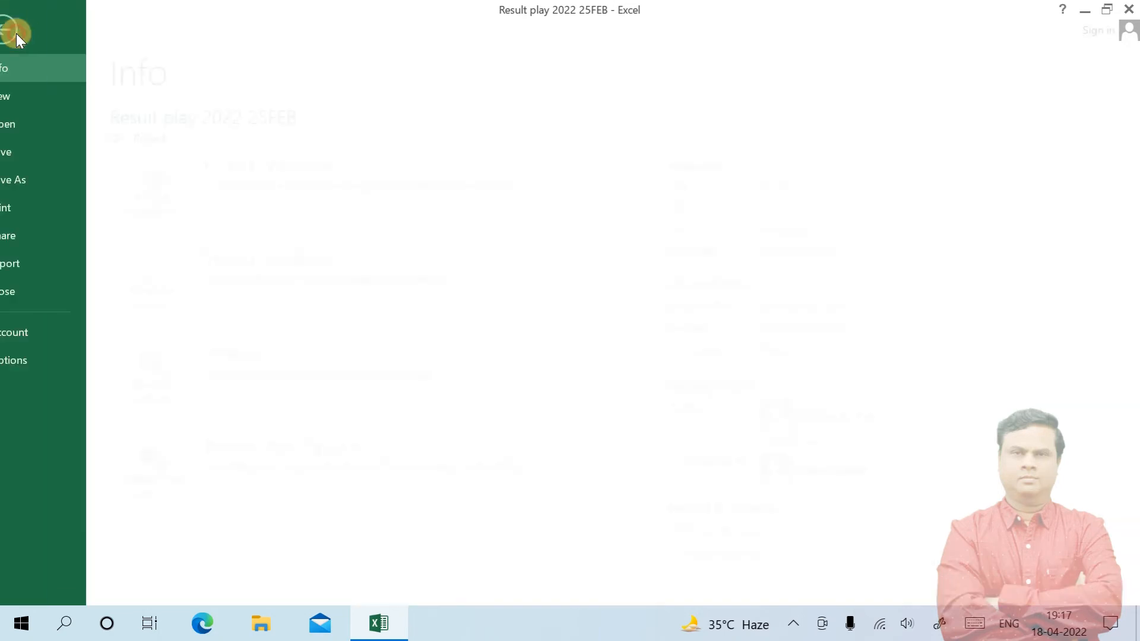
pyautogui.click(34, 205)
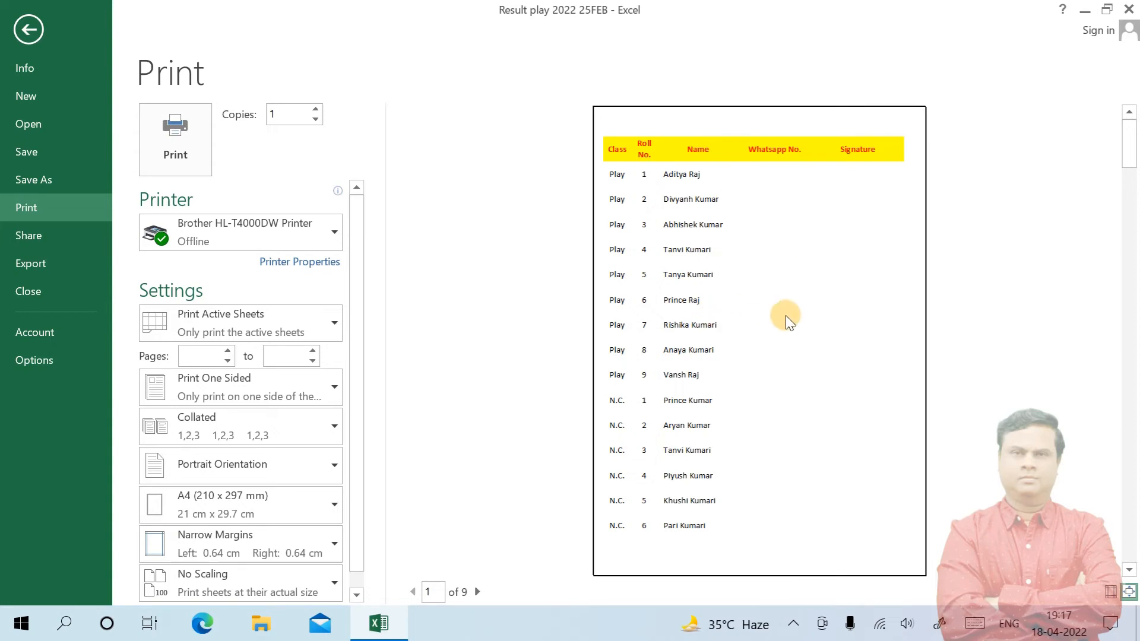
pyautogui.click(480, 585)
pyautogui.click(478, 590)
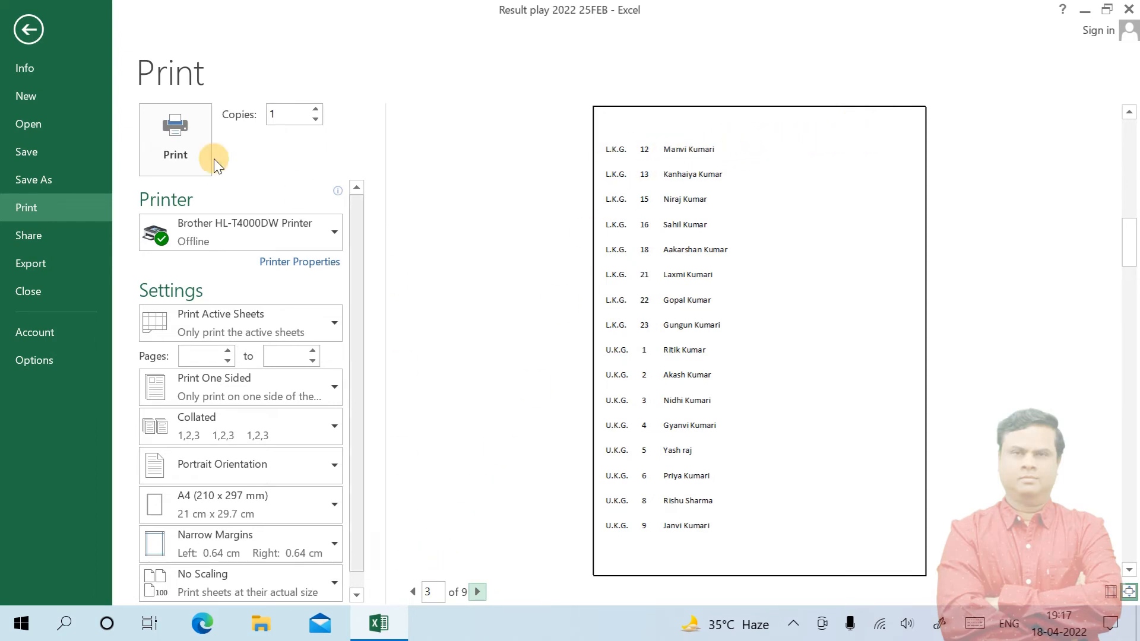
pyautogui.click(28, 29)
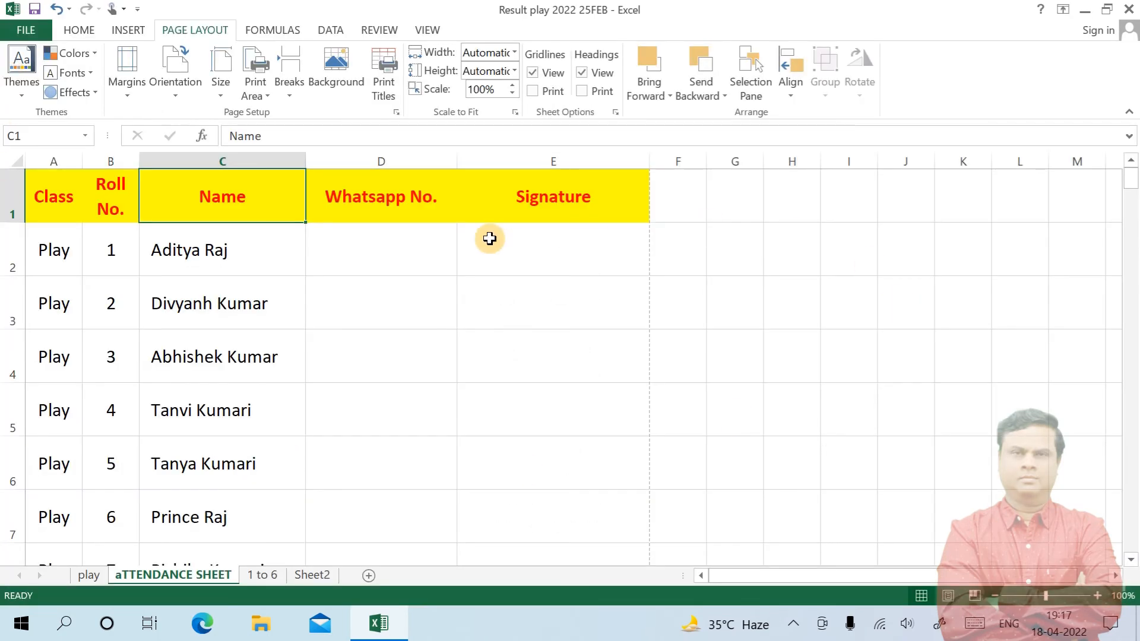
# Apply All Borders to the whole attendance table, from the header row down to row 140 in columns A to E
pyautogui.click(130, 226)
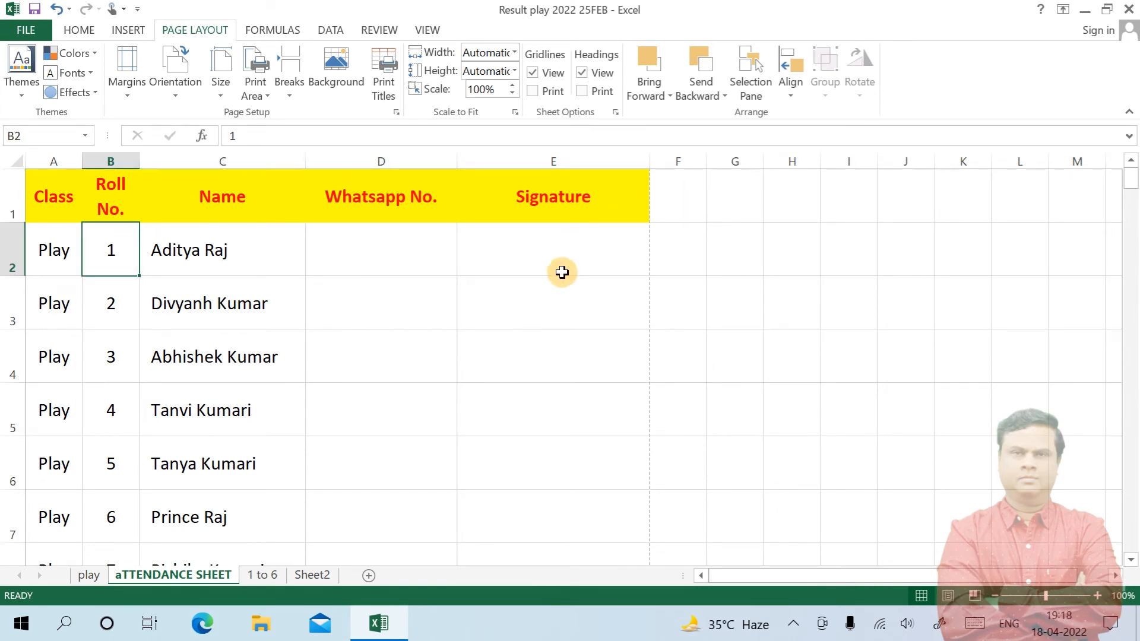
pyautogui.click(198, 250)
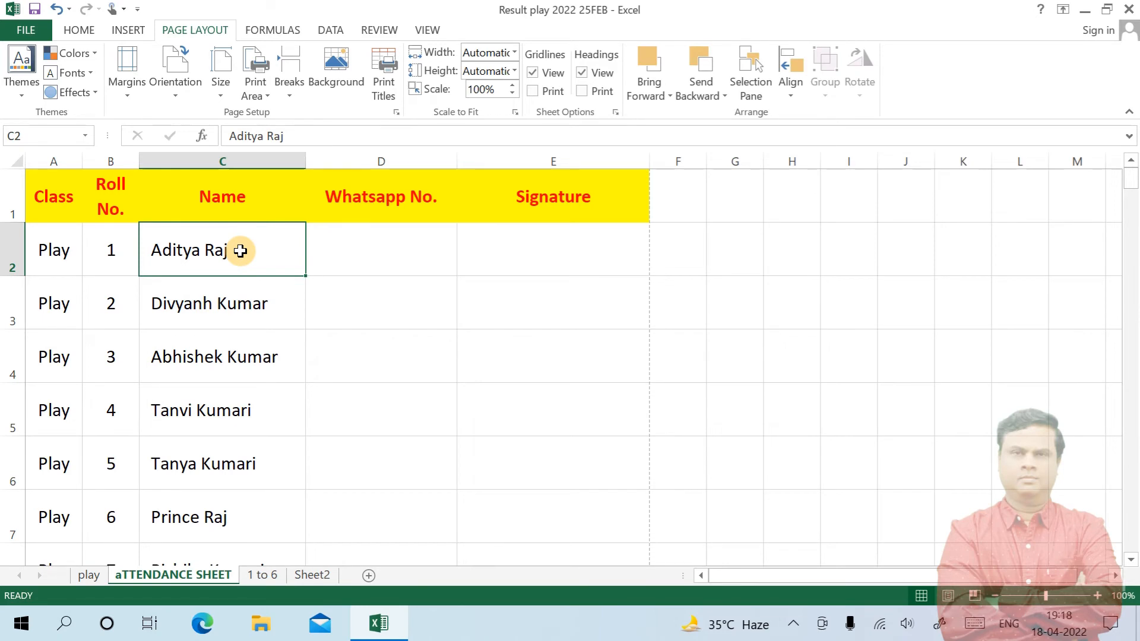
pyautogui.hotkey('ctrl', 'Down')
pyautogui.press('Right')
pyautogui.press('Right')
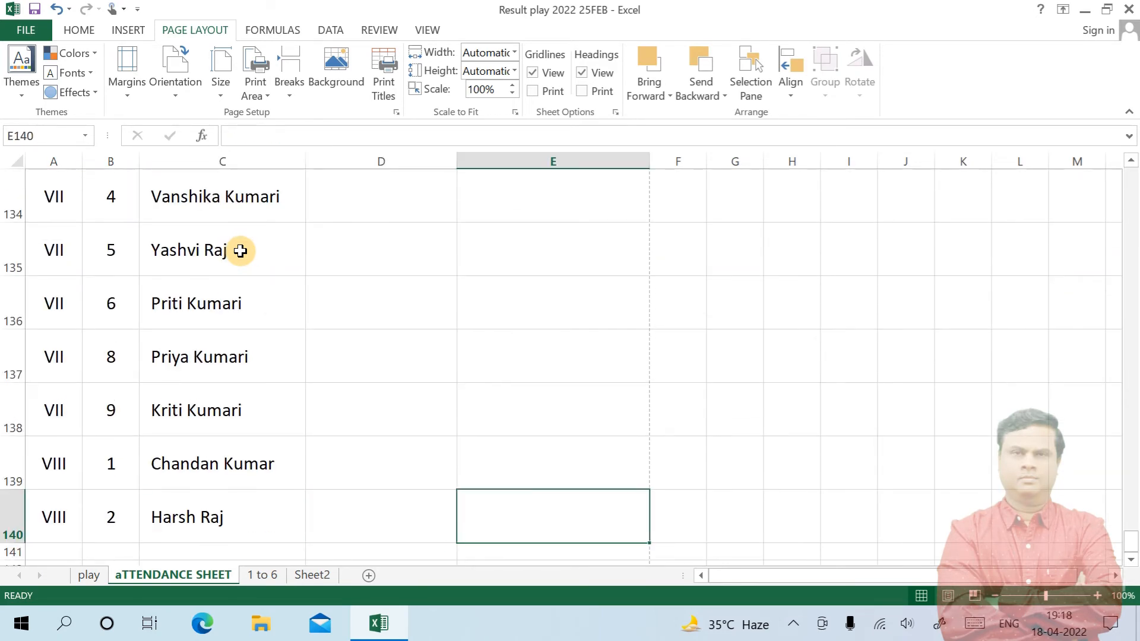
pyautogui.hotkey('shift', 'Left')
pyautogui.hotkey('shift', 'Left')
pyautogui.hotkey('shift', 'Left')
pyautogui.hotkey('shift', 'Left')
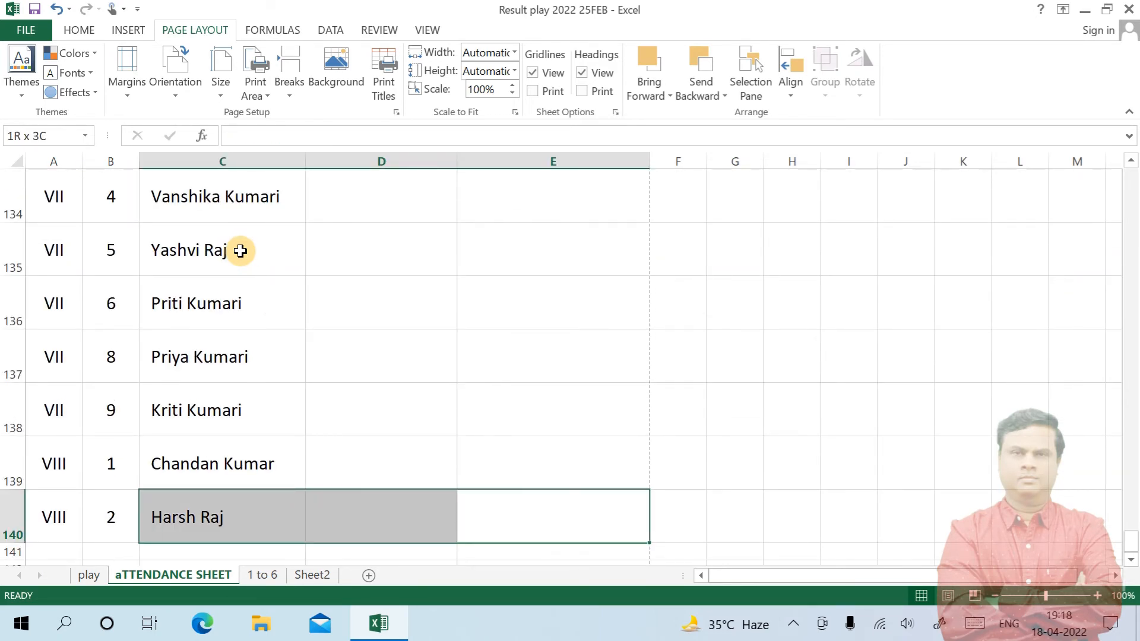
pyautogui.hotkey('ctrl', 'shift', 'Up')
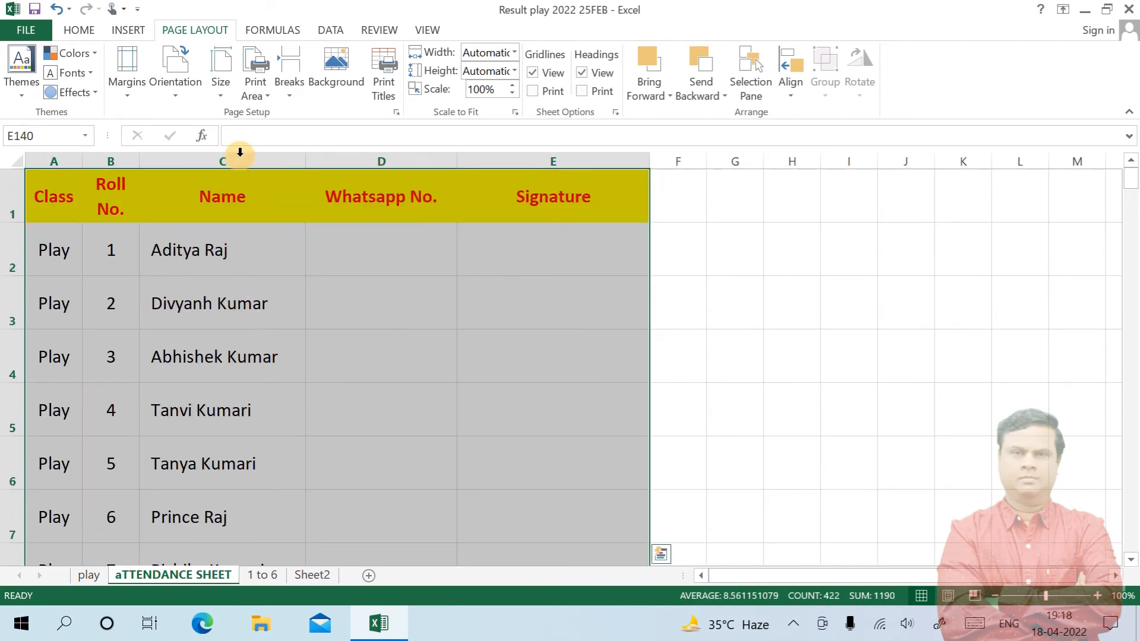
pyautogui.click(81, 33)
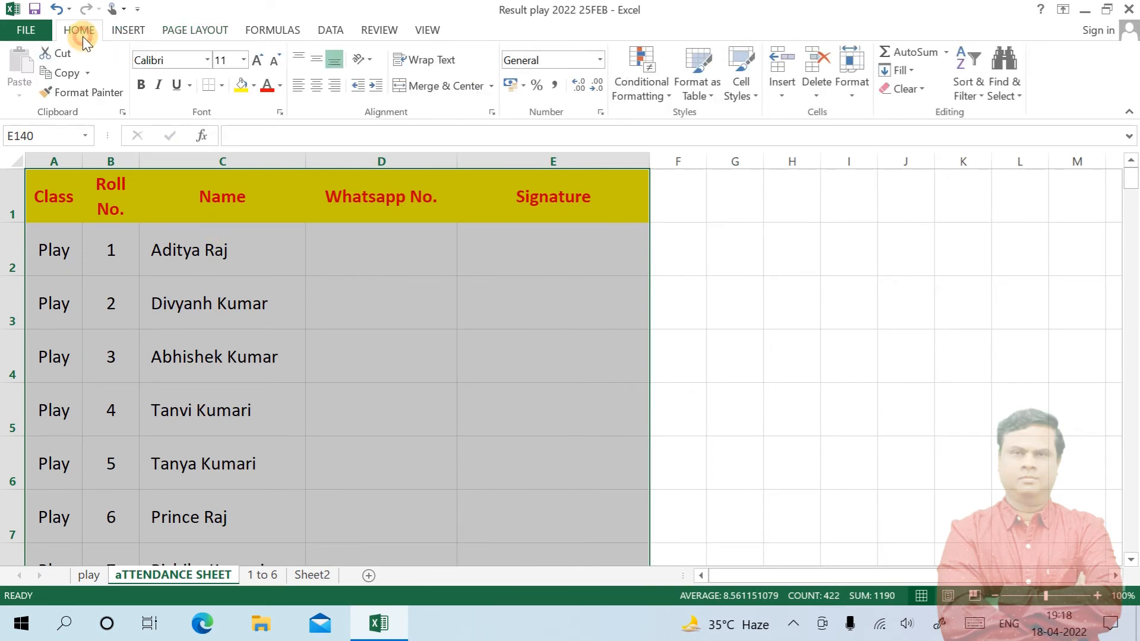
pyautogui.click(220, 85)
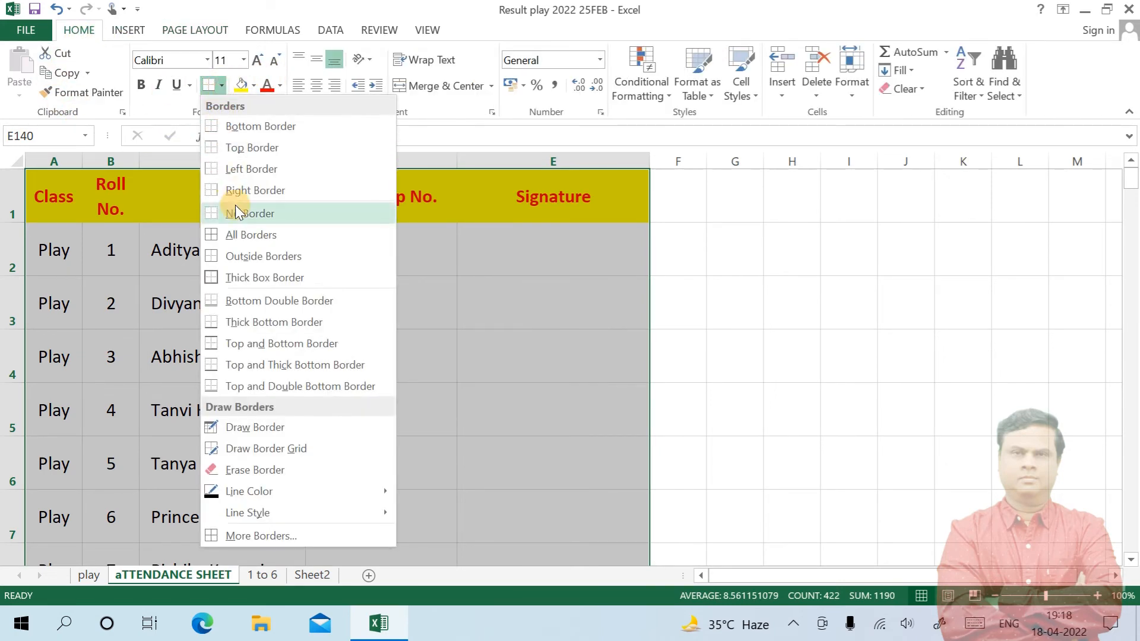
pyautogui.click(216, 235)
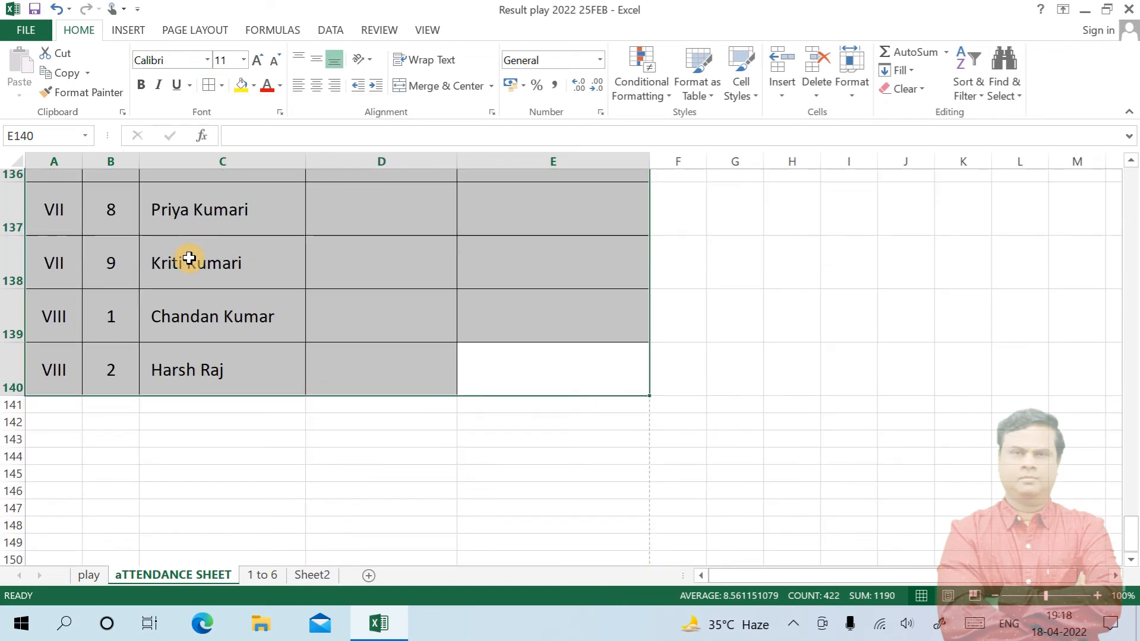
pyautogui.scroll(20, 286, 271)
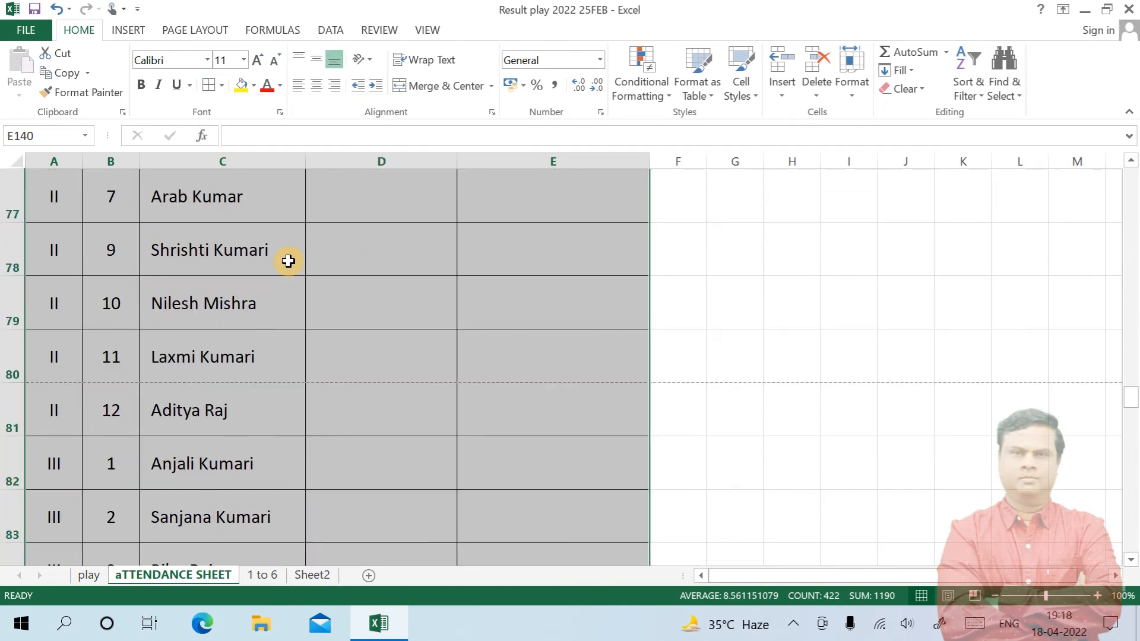
pyautogui.scroll(8, 287, 245)
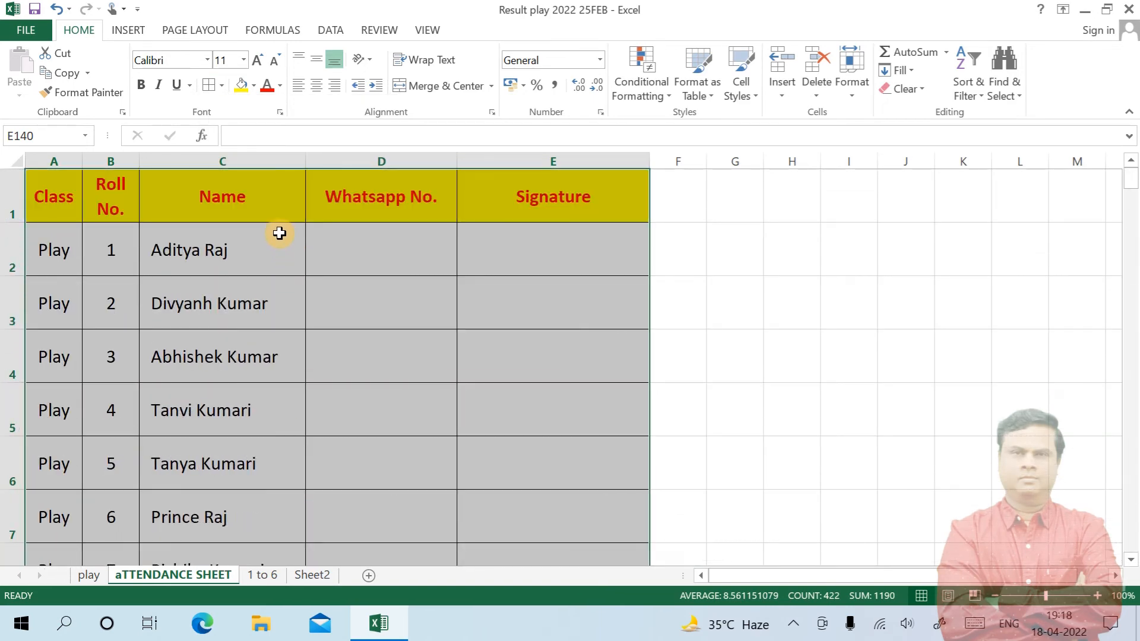
pyautogui.click(273, 249)
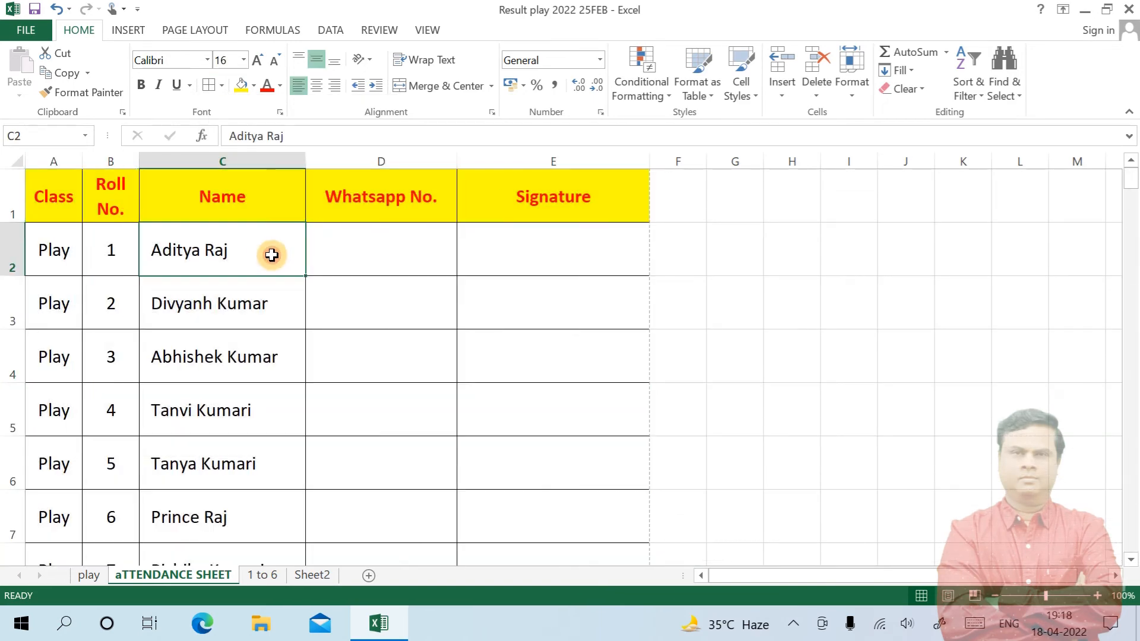
# Set row 1 ($1:$1) as the print title row to repeat at the top of every page
pyautogui.click(87, 204)
pyautogui.click(224, 204)
pyautogui.click(175, 31)
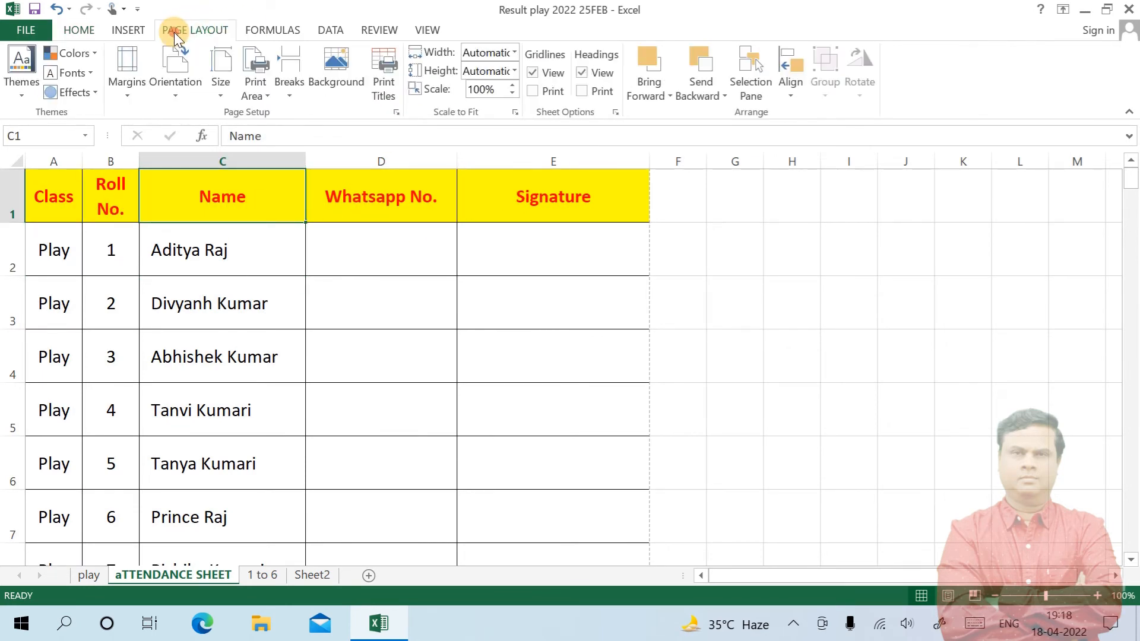
pyautogui.click(386, 71)
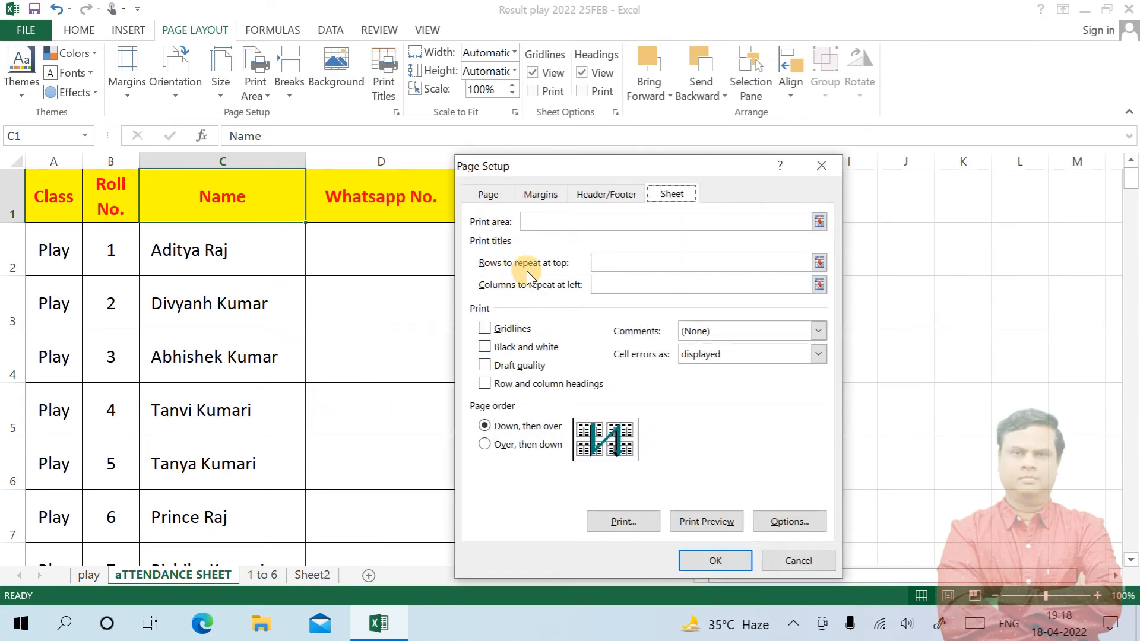
pyautogui.click(819, 262)
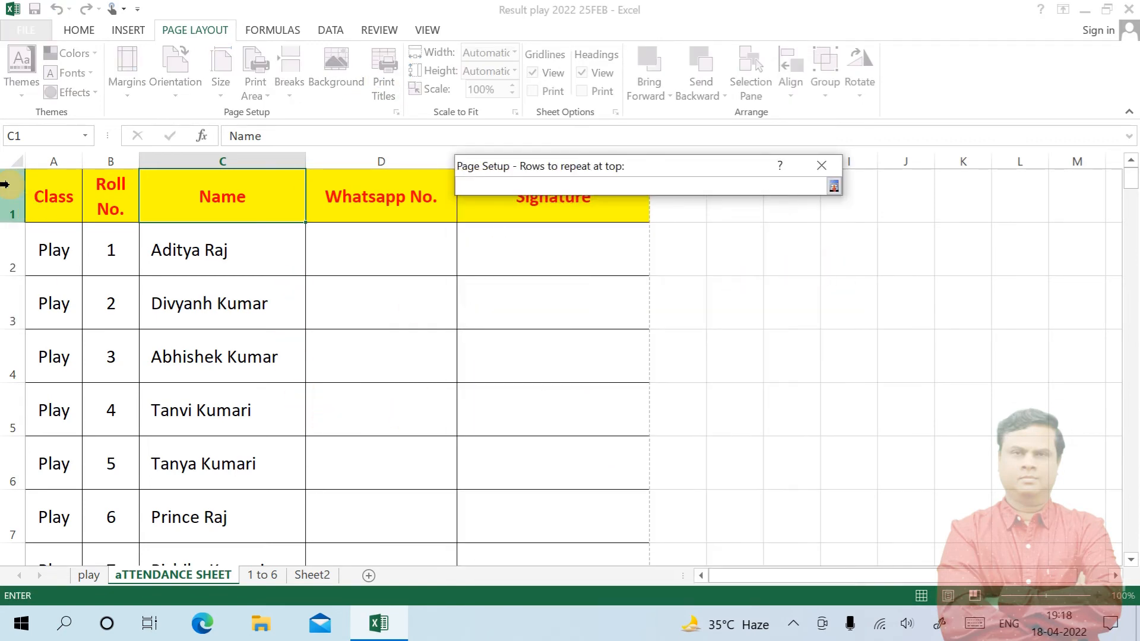
pyautogui.click(26, 197)
pyautogui.click(834, 187)
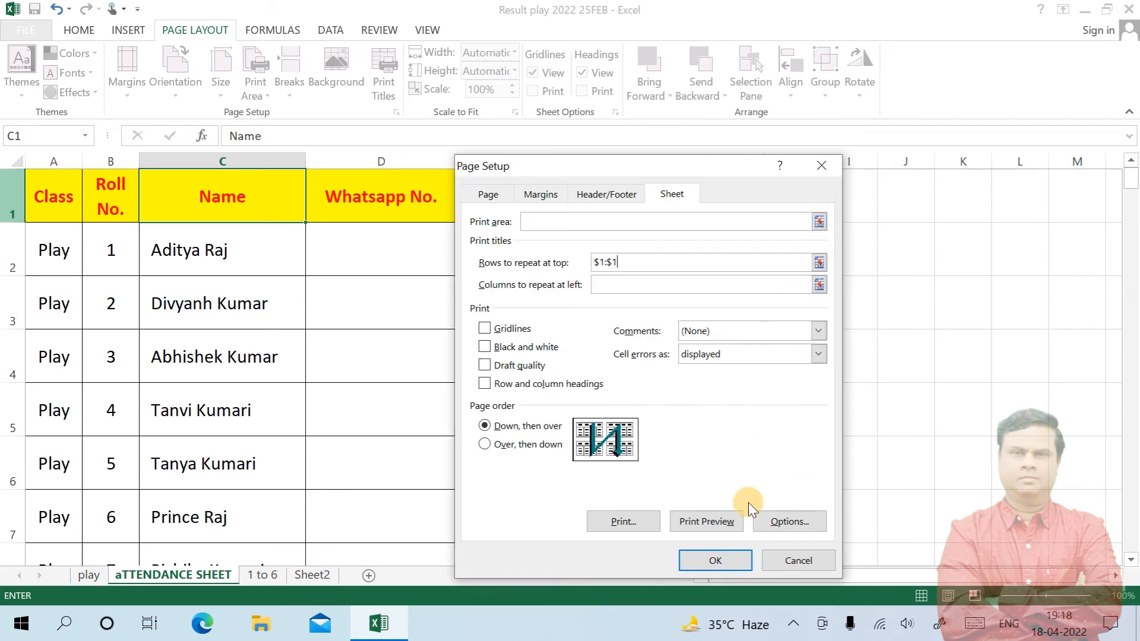
pyautogui.click(716, 560)
pyautogui.click(299, 351)
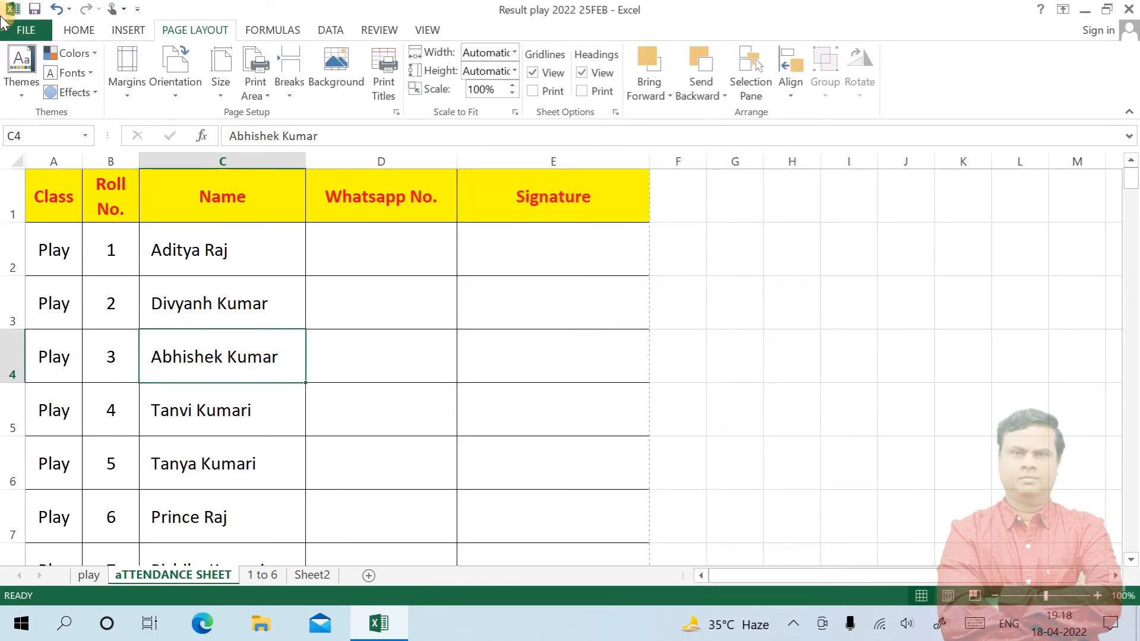
# Browse the pages in the print preview to check the borders and repeated header row, and return to the worksheet
pyautogui.click(25, 30)
pyautogui.click(26, 207)
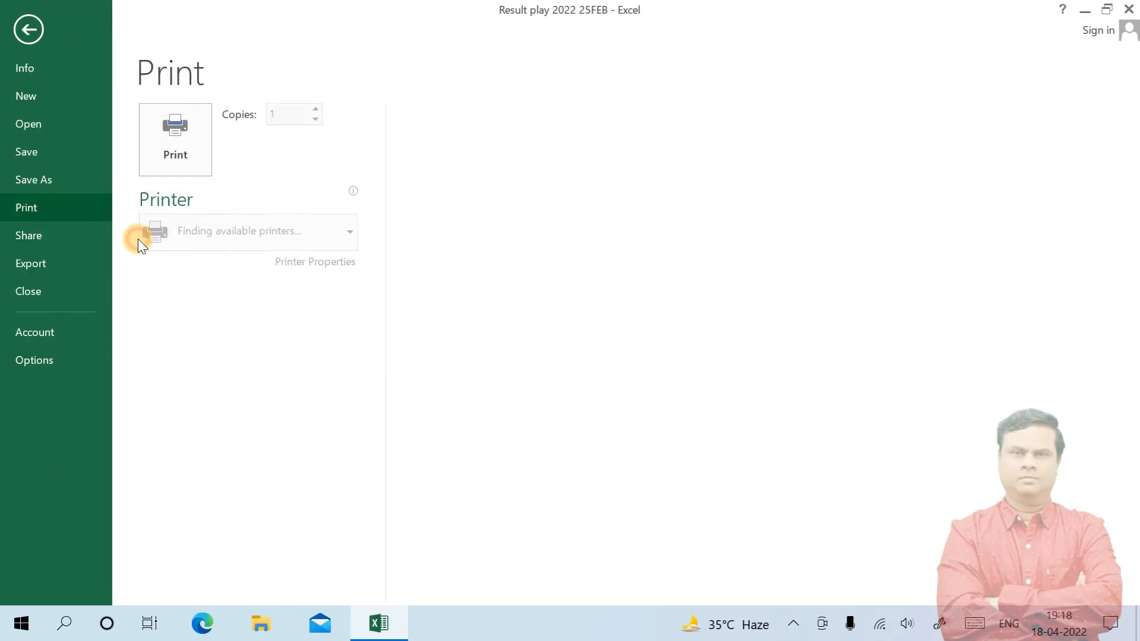
pyautogui.scroll(-1, 772, 311)
pyautogui.scroll(-2, 772, 310)
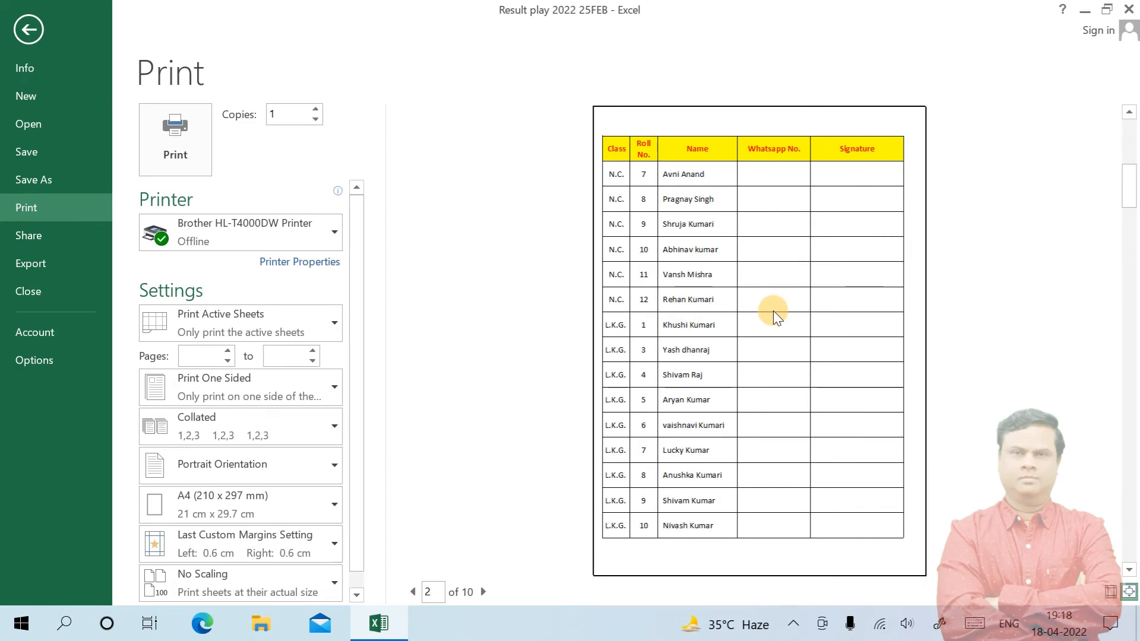
pyautogui.scroll(-4, 780, 325)
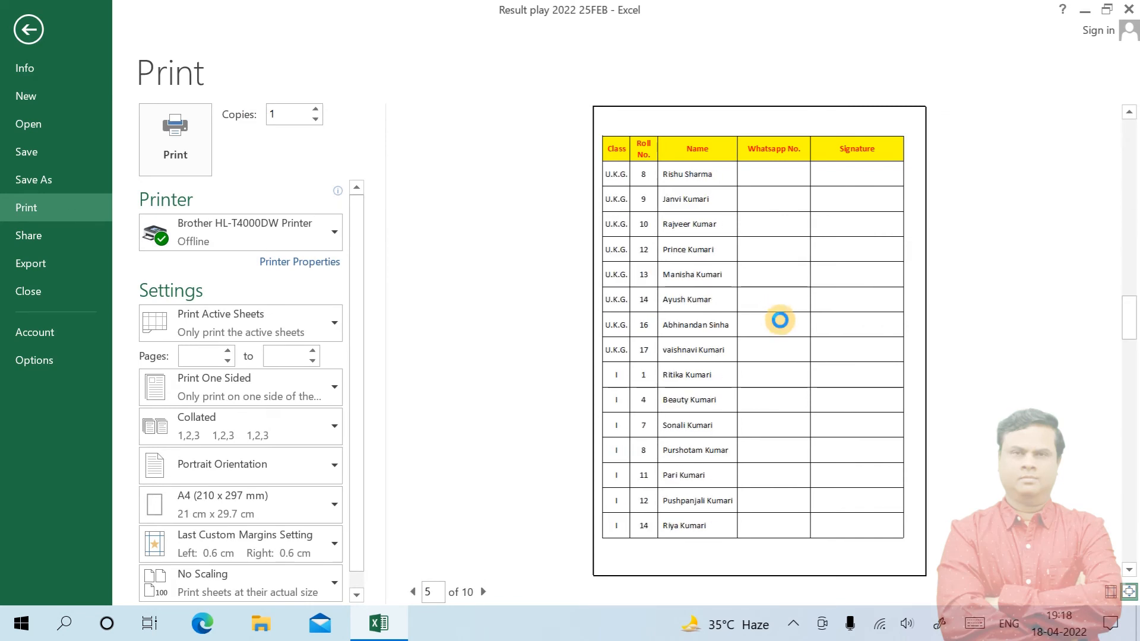
pyautogui.scroll(-3, 779, 325)
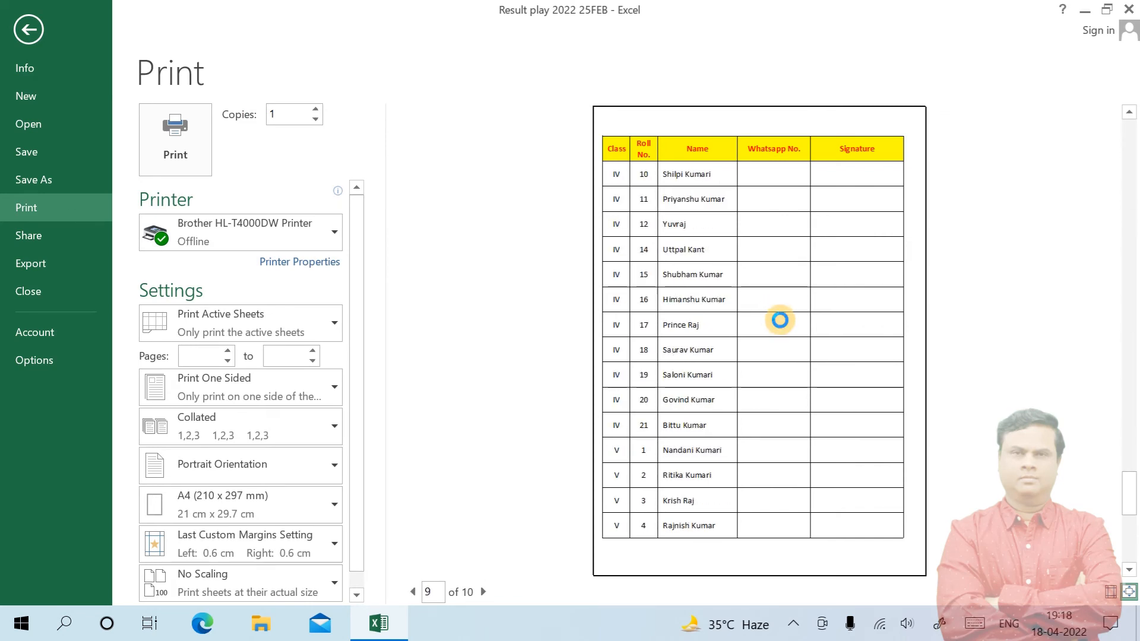
pyautogui.scroll(6, 782, 324)
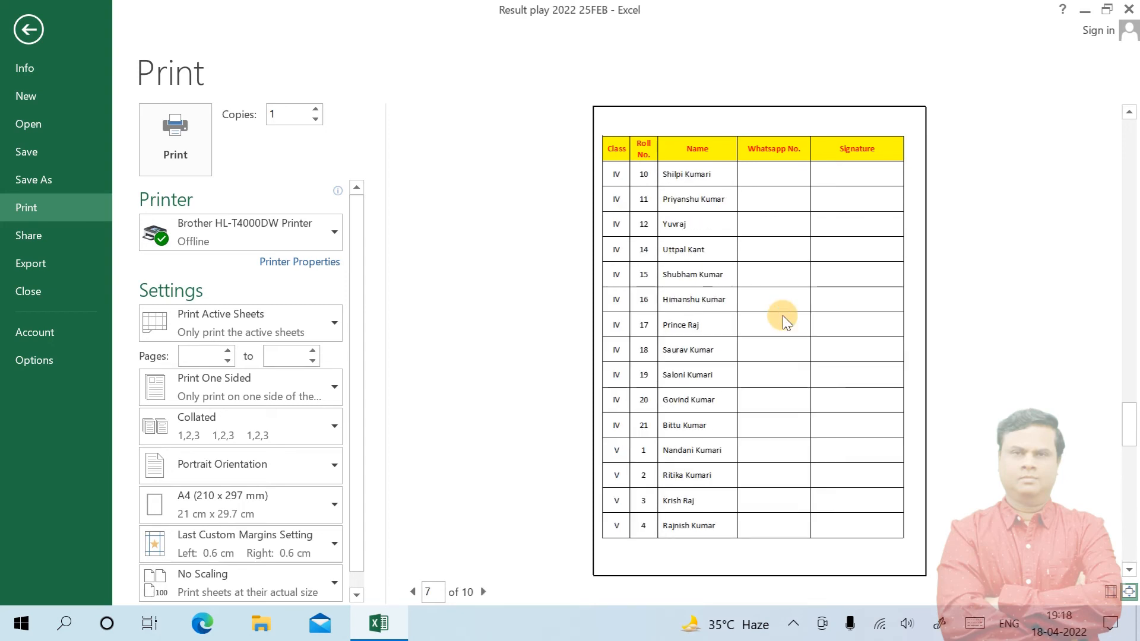
pyautogui.scroll(3, 782, 315)
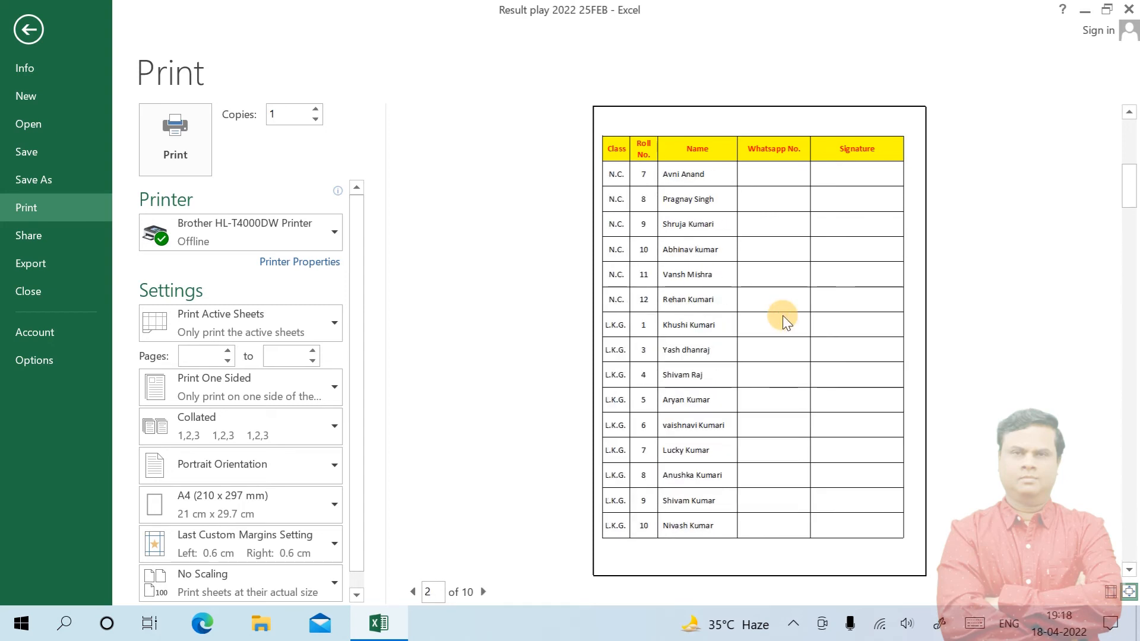
pyautogui.click(23, 28)
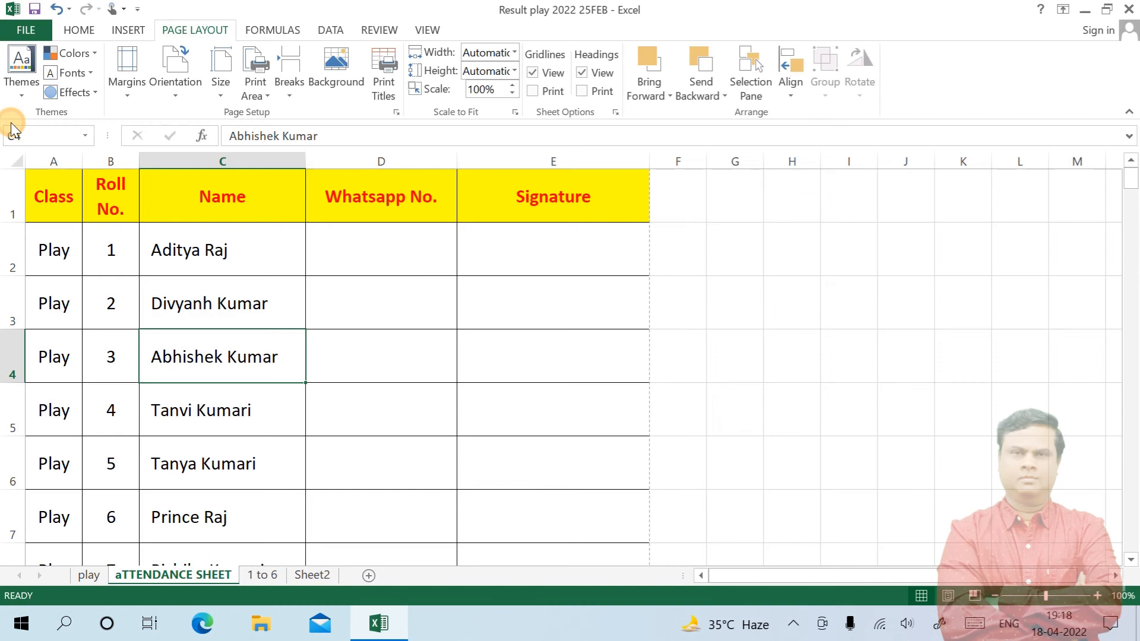
# Insert a blank sheet row above the header row of the attendance table
pyautogui.click(208, 232)
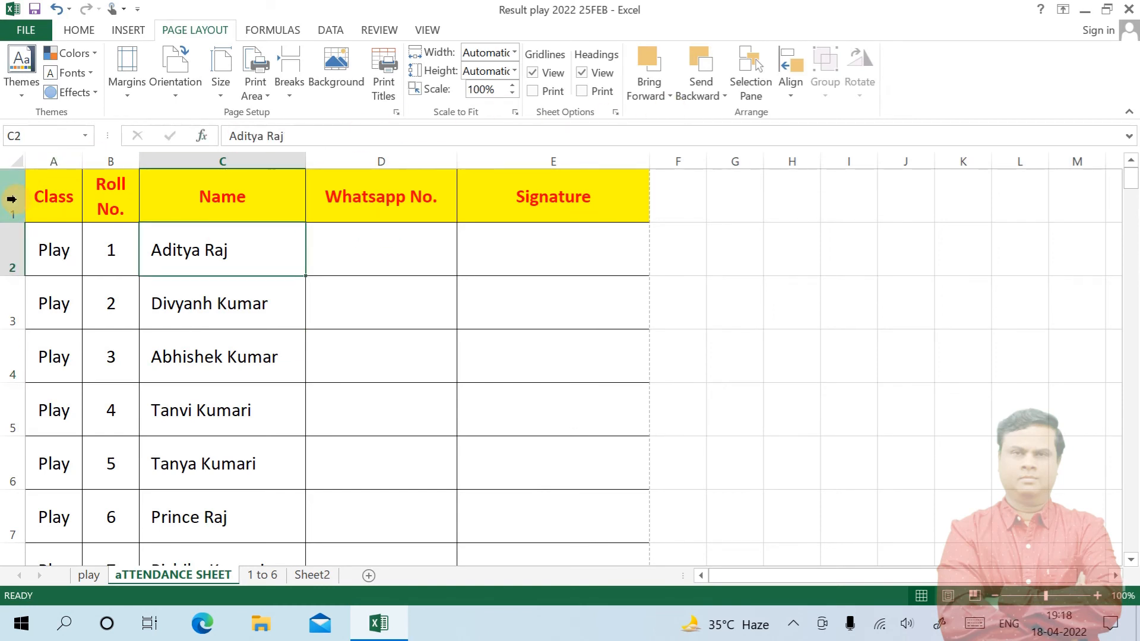
pyautogui.click(5, 195)
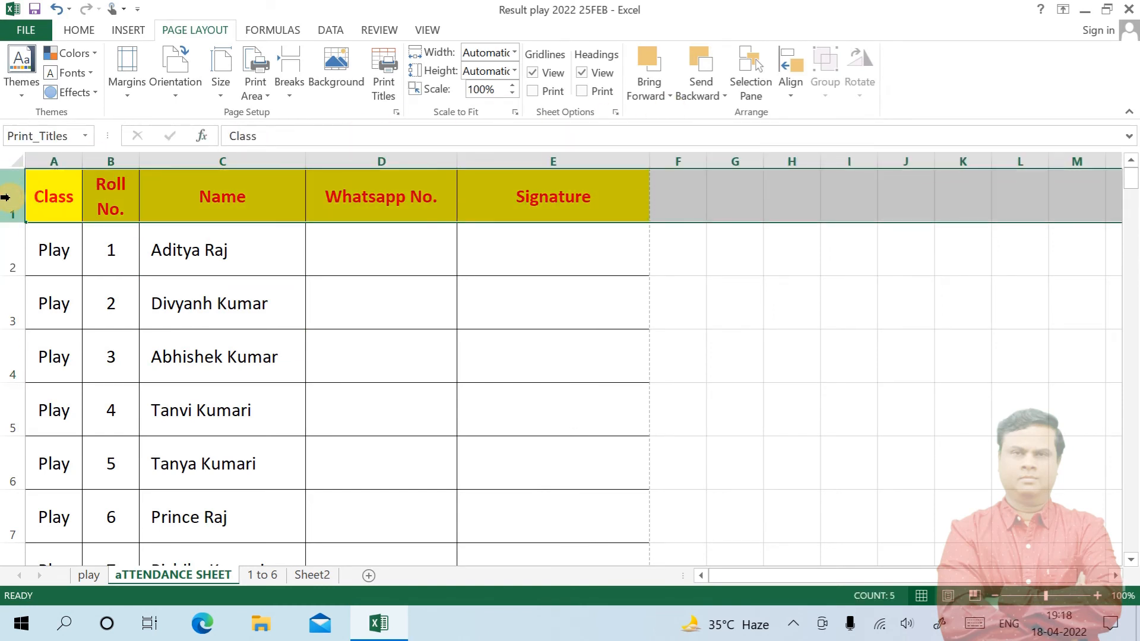
pyautogui.click(83, 30)
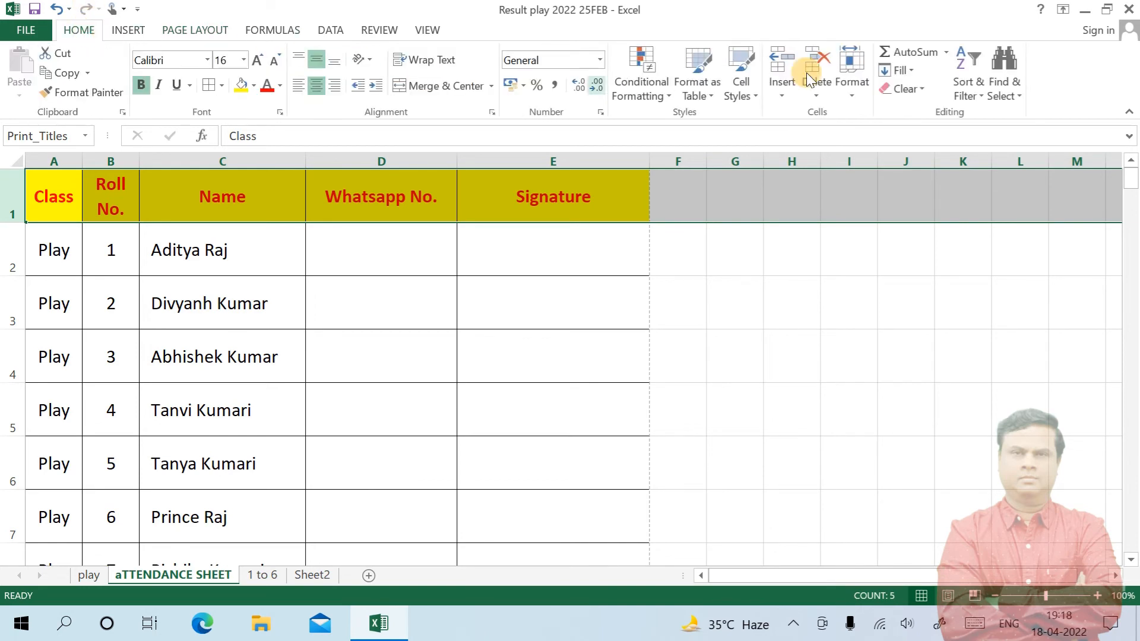
pyautogui.click(775, 90)
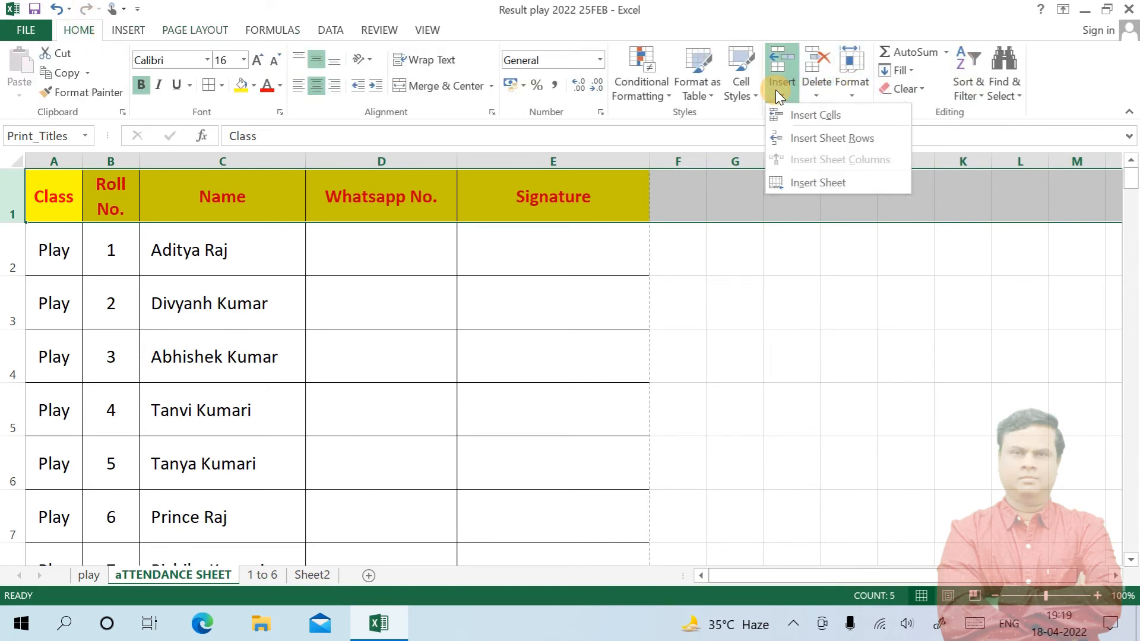
pyautogui.click(837, 140)
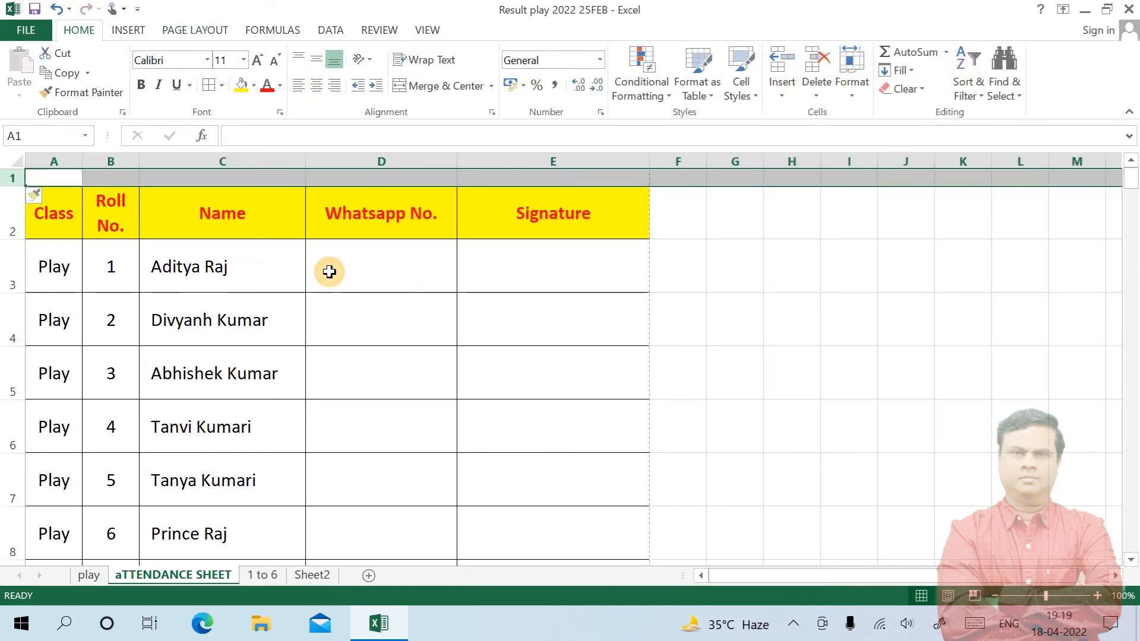
# Increase the height of row 1 and enter the title "St. Joseph's Prep/High School" in cell A1
pyautogui.click(203, 211)
pyautogui.click(57, 179)
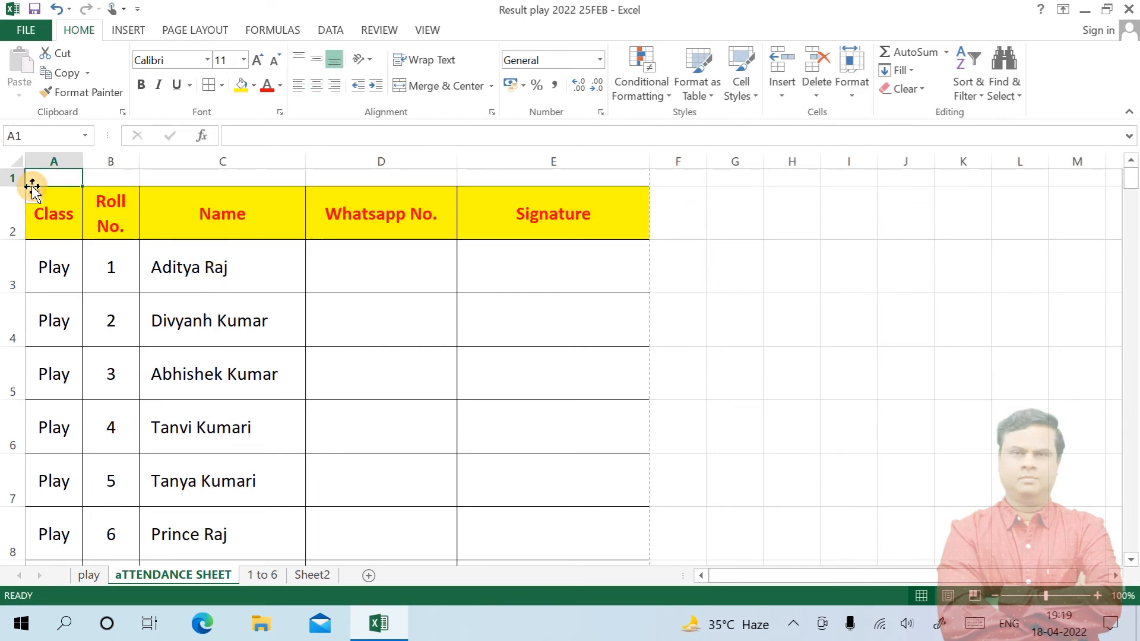
pyautogui.moveTo(15, 187); pyautogui.dragTo(12, 208)
pyautogui.click(14, 203)
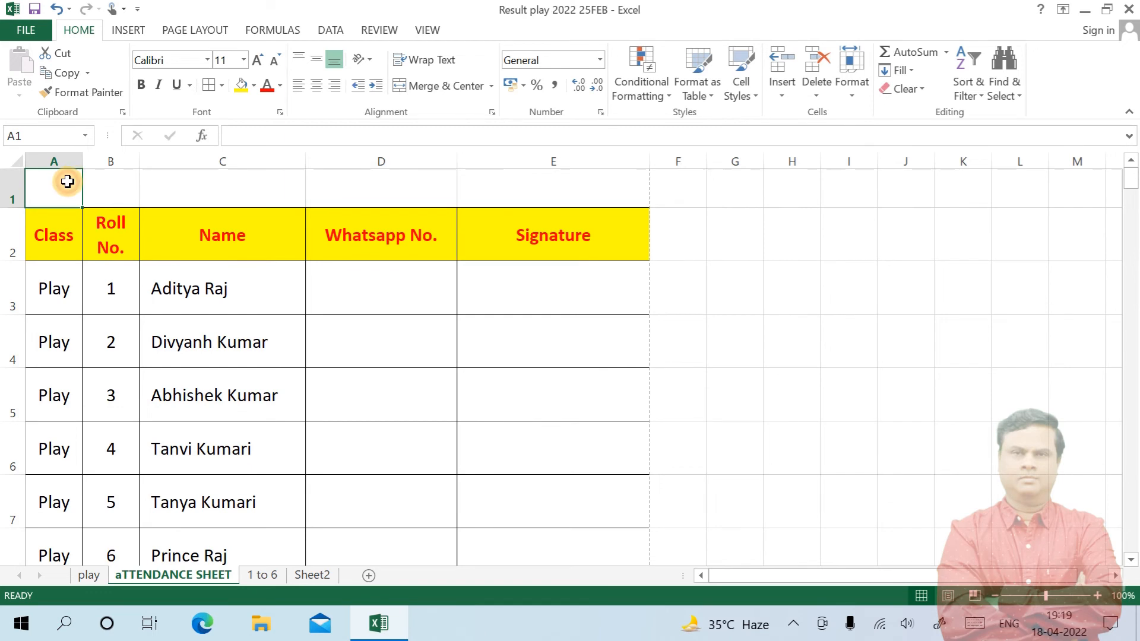
pyautogui.write("St. Joseph's Prep/High School")
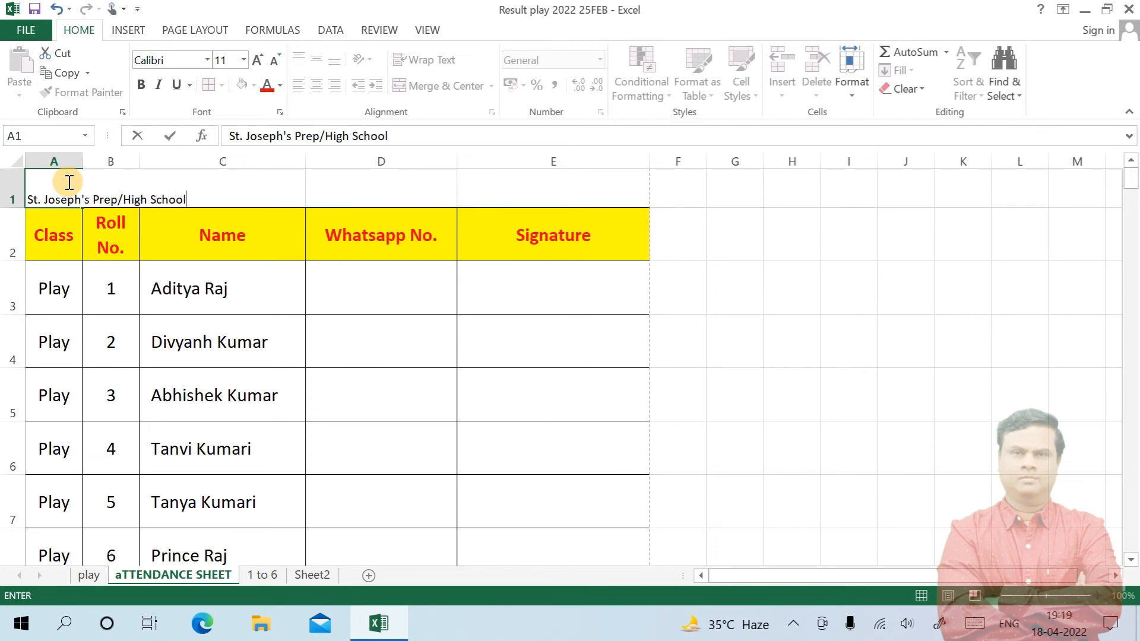
pyautogui.press('Return')
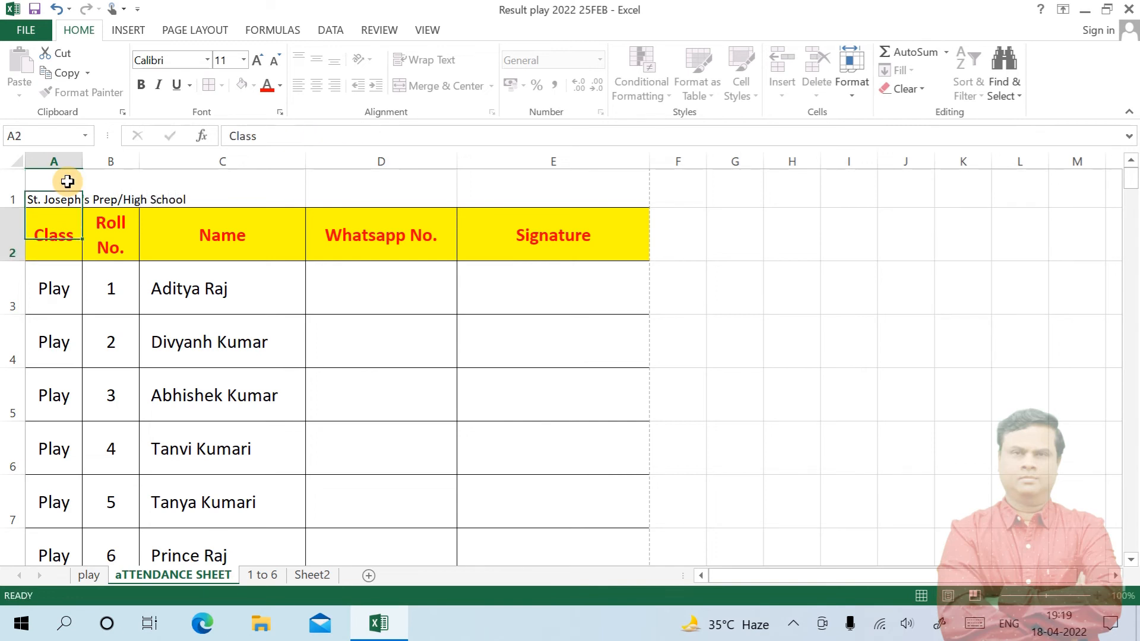
# Copy the Name header cell's formatting to the school title and merge and center it across A1:E1
pyautogui.click(229, 240)
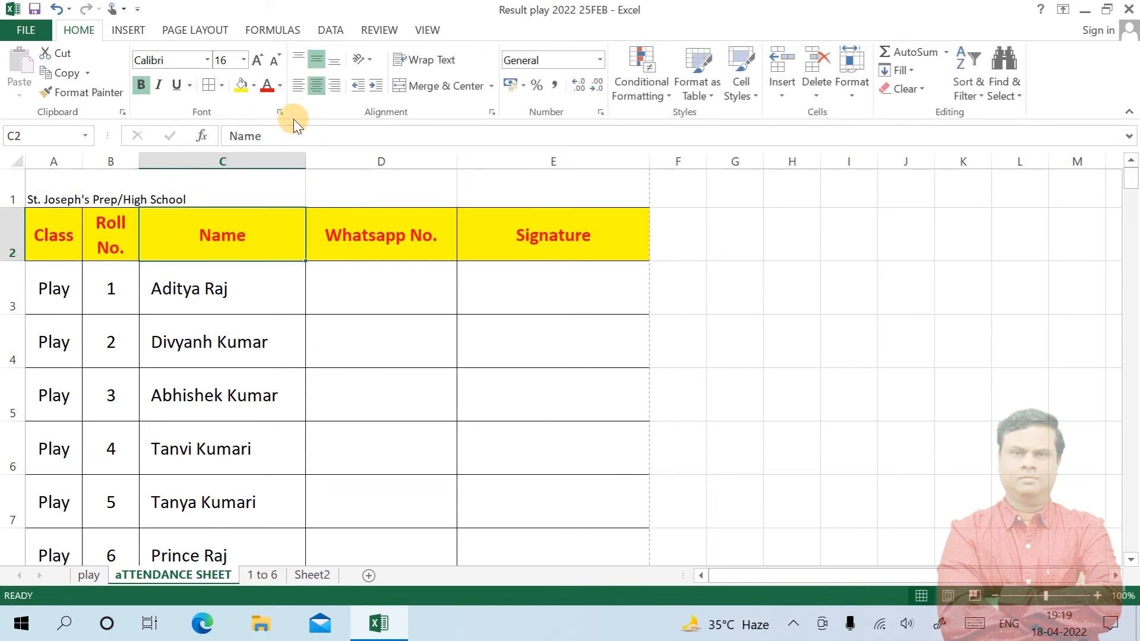
pyautogui.click(61, 95)
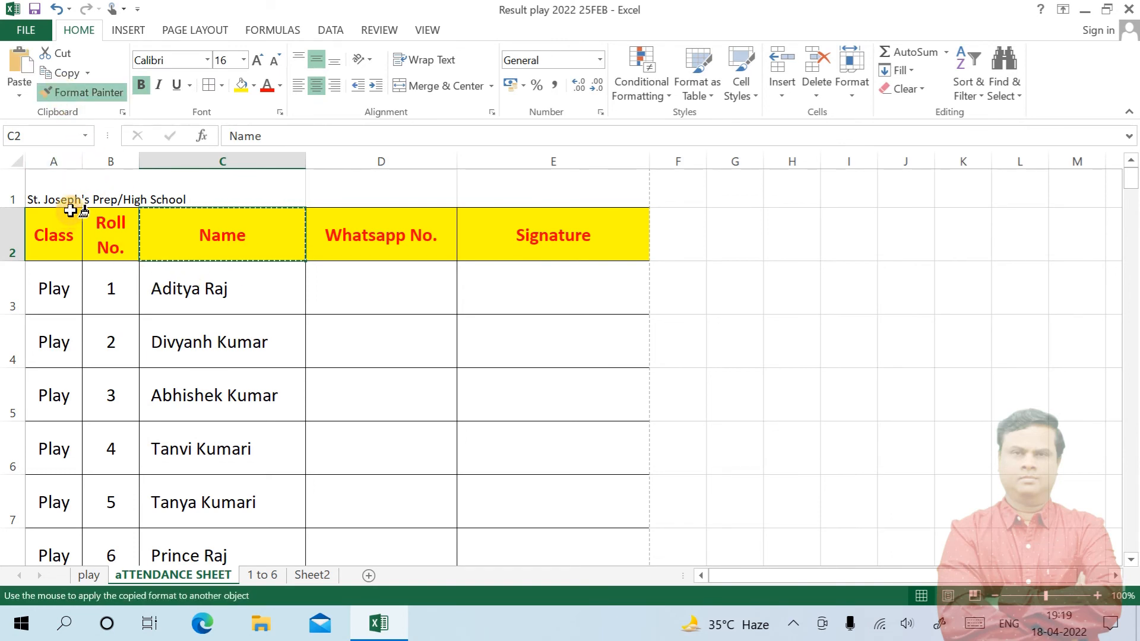
pyautogui.click(46, 193)
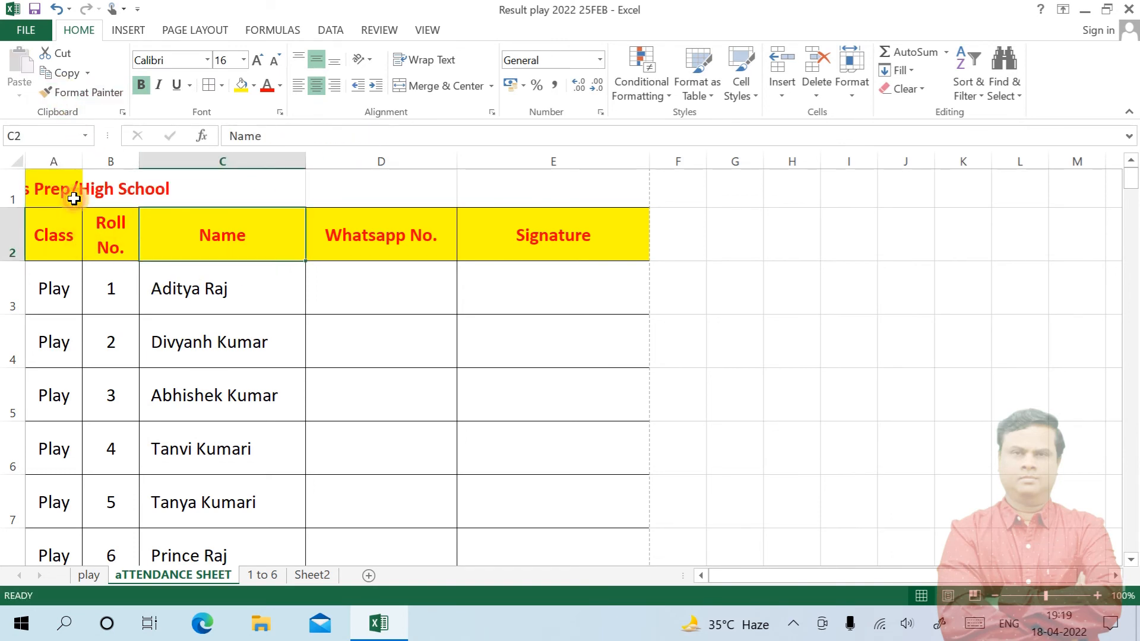
pyautogui.moveTo(32, 193); pyautogui.dragTo(519, 171)
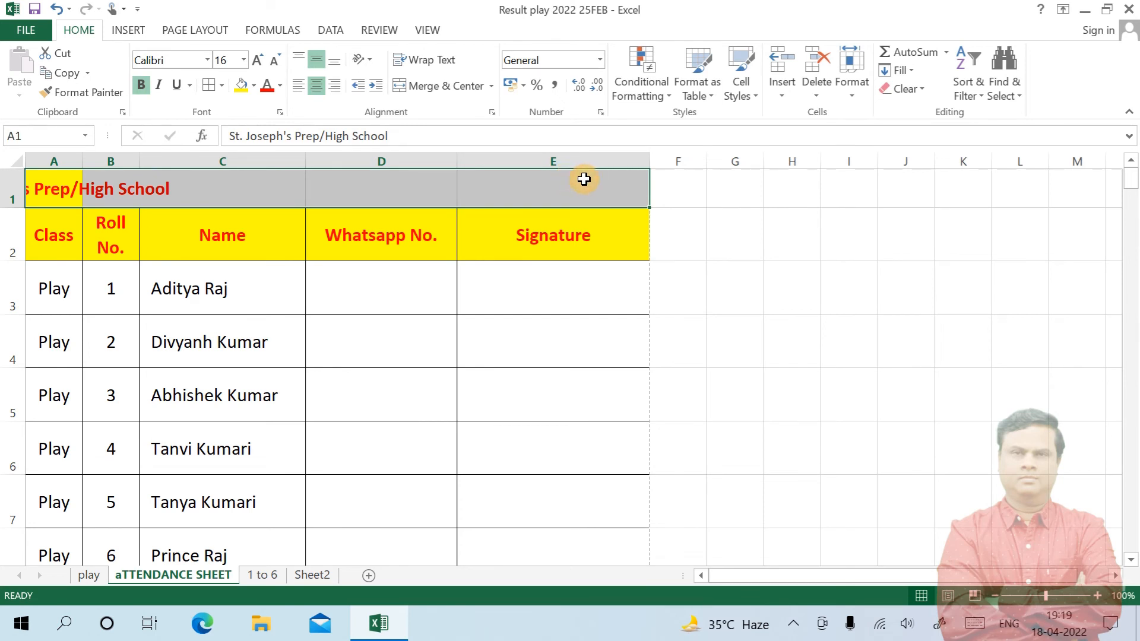
pyautogui.click(430, 98)
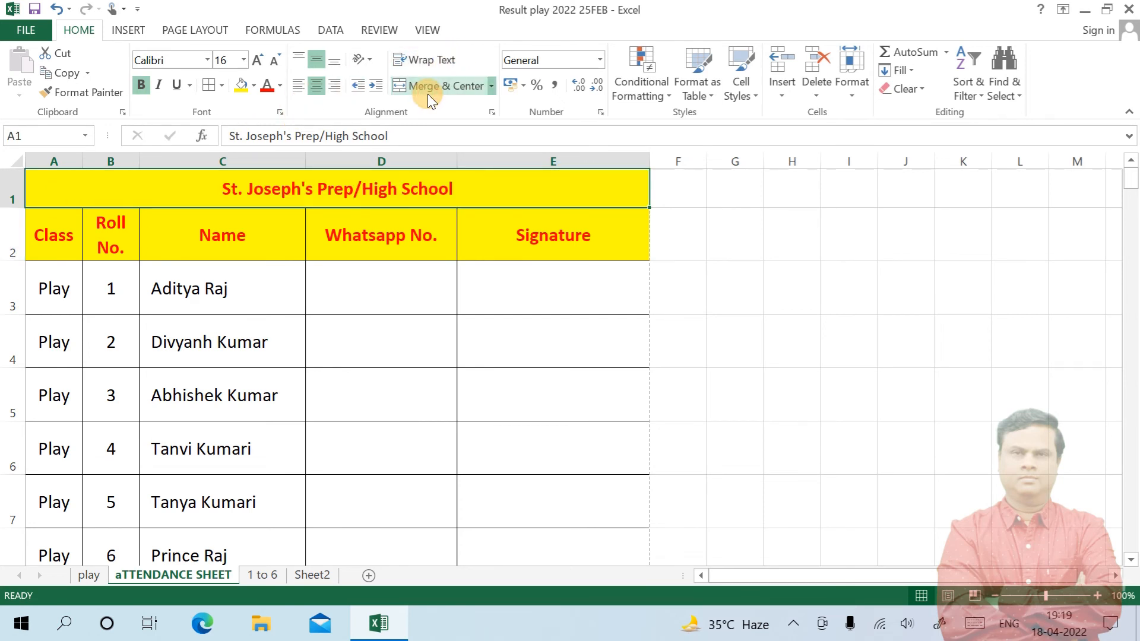
# Give the merged school title a white fill and enlarge its font to size 22
pyautogui.click(256, 87)
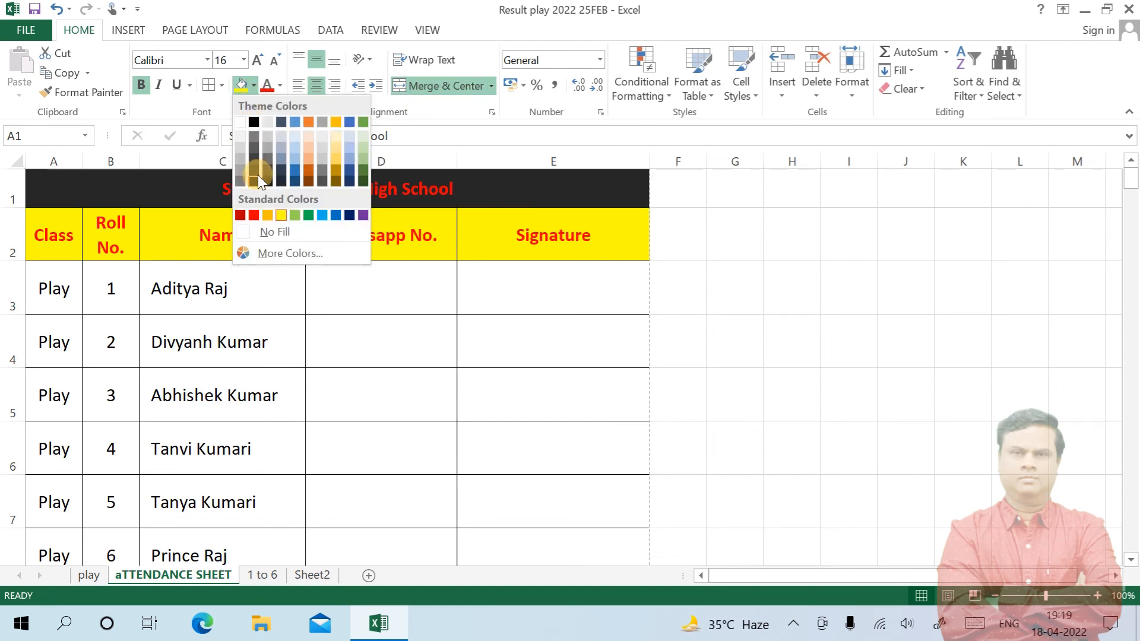
pyautogui.click(240, 119)
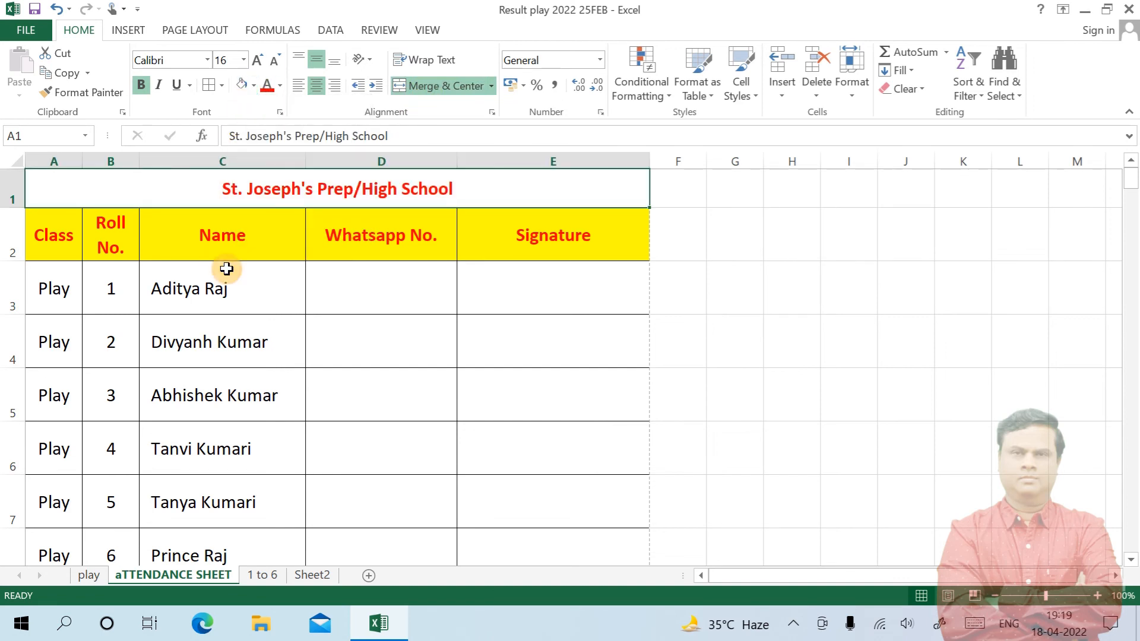
pyautogui.click(258, 60)
pyautogui.click(258, 59)
pyautogui.click(258, 59)
pyautogui.click(337, 309)
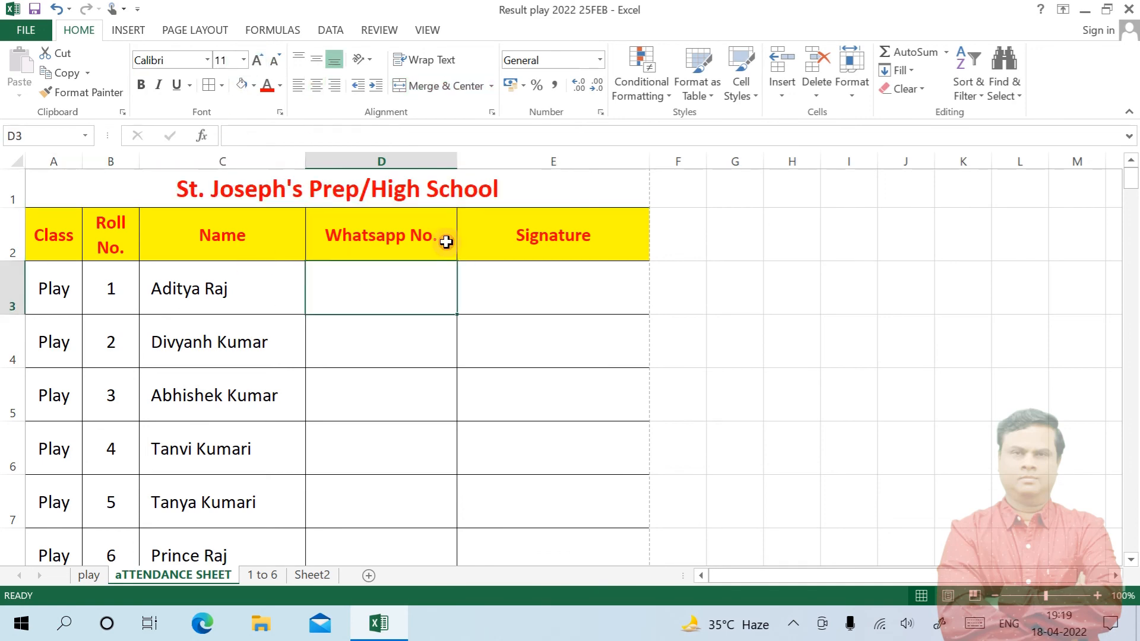
# Browse the pages in the print preview to check which heading rows repeat, and return to the worksheet
pyautogui.click(26, 30)
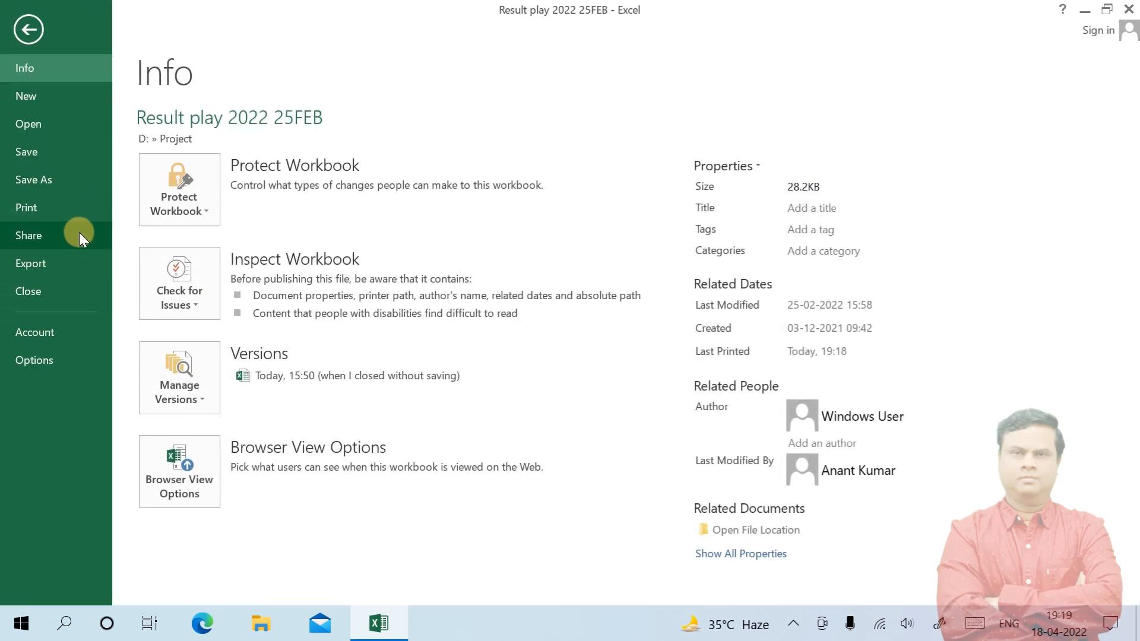
pyautogui.click(43, 208)
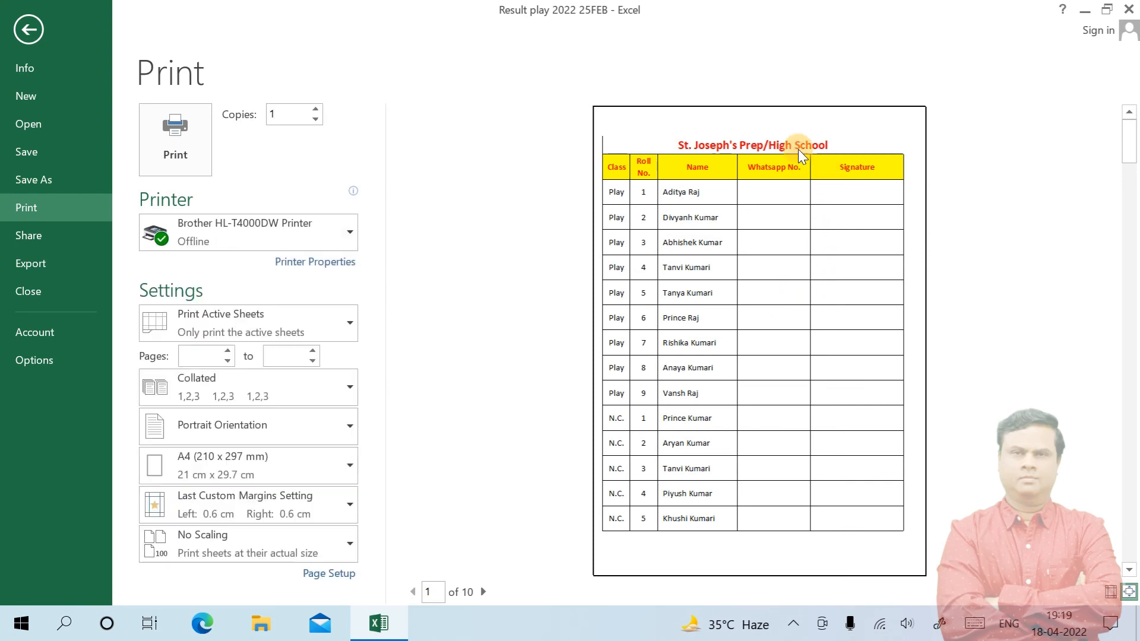
pyautogui.click(483, 591)
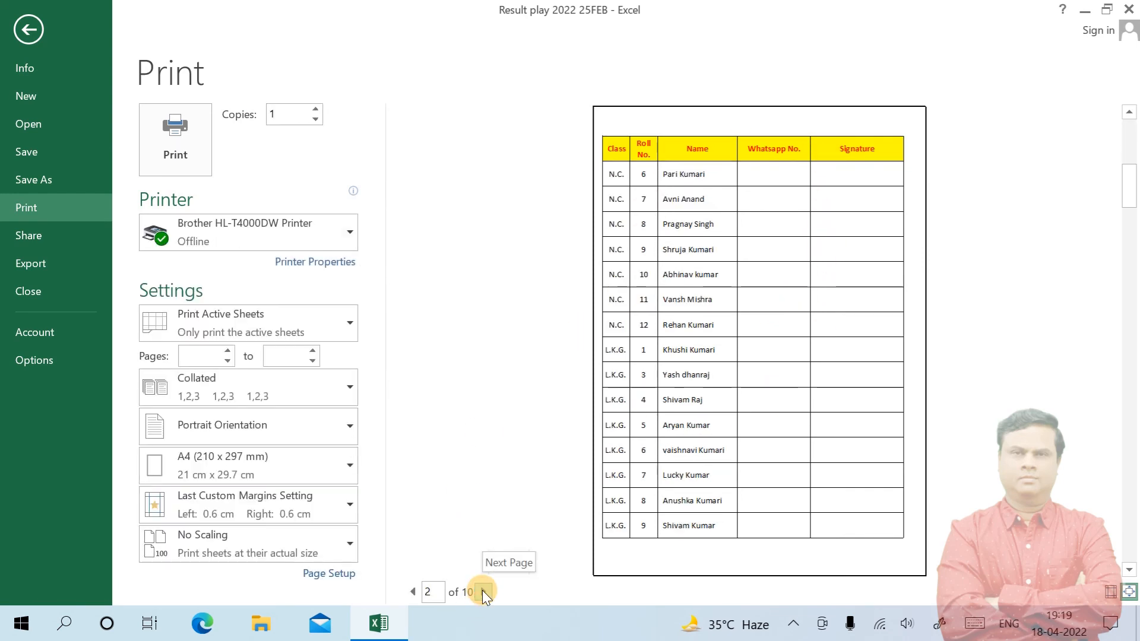
pyautogui.click(482, 591)
pyautogui.click(482, 591)
pyautogui.click(482, 591)
pyautogui.click(482, 591)
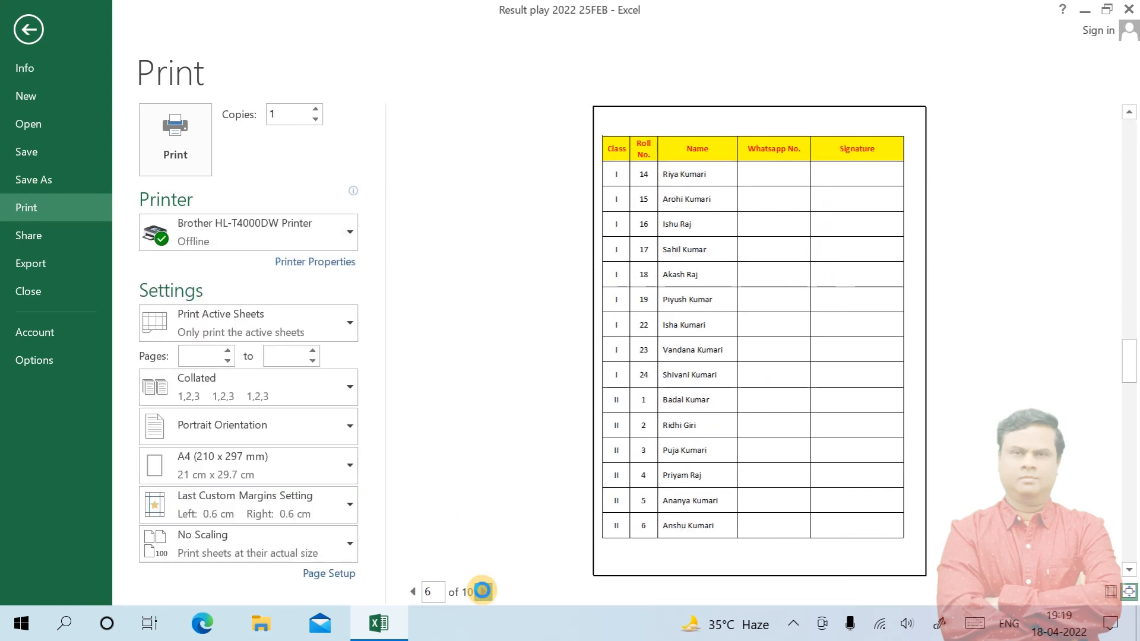
pyautogui.click(483, 592)
pyautogui.click(483, 591)
pyautogui.click(40, 34)
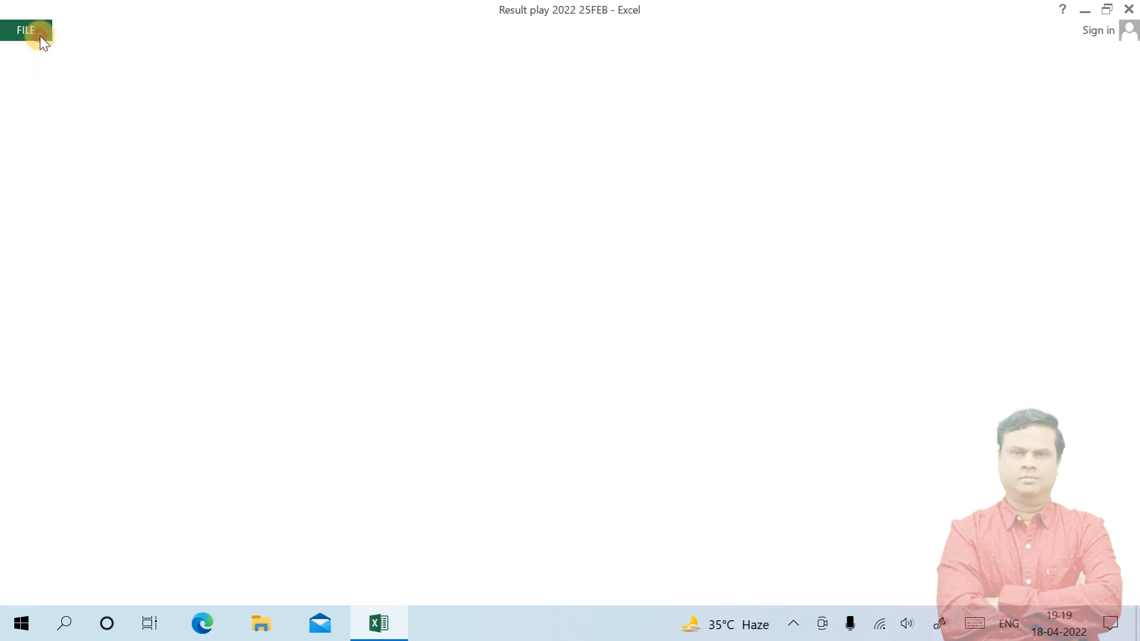
# Set the print titles to repeat rows 1 and 2 ($1:$2) at the top of every page
pyautogui.click(7, 232)
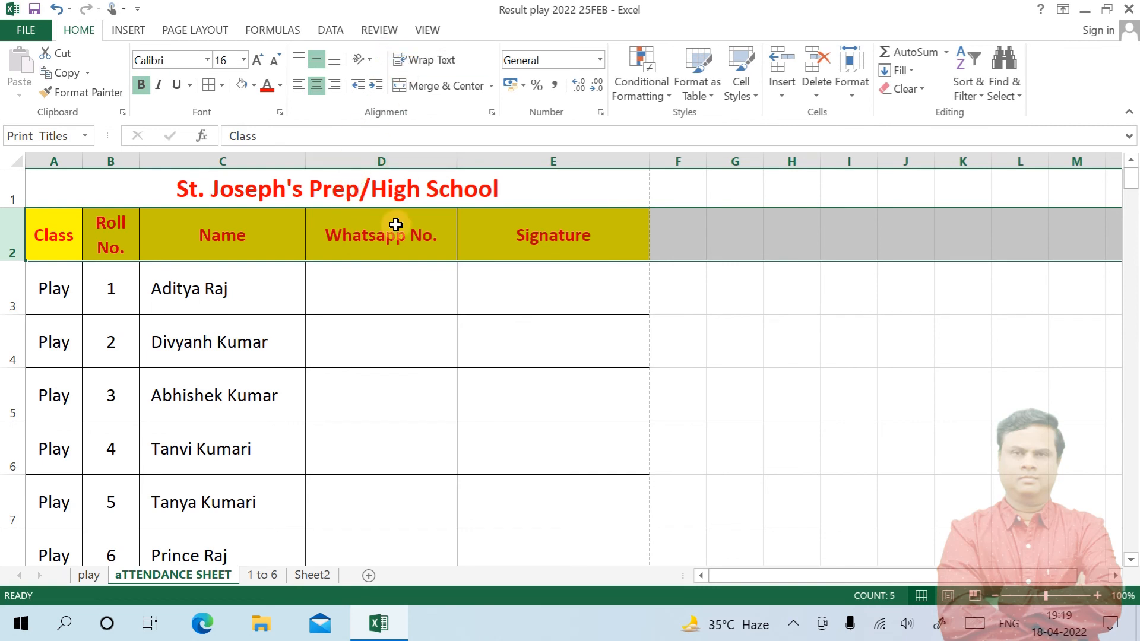
pyautogui.click(338, 238)
pyautogui.click(240, 198)
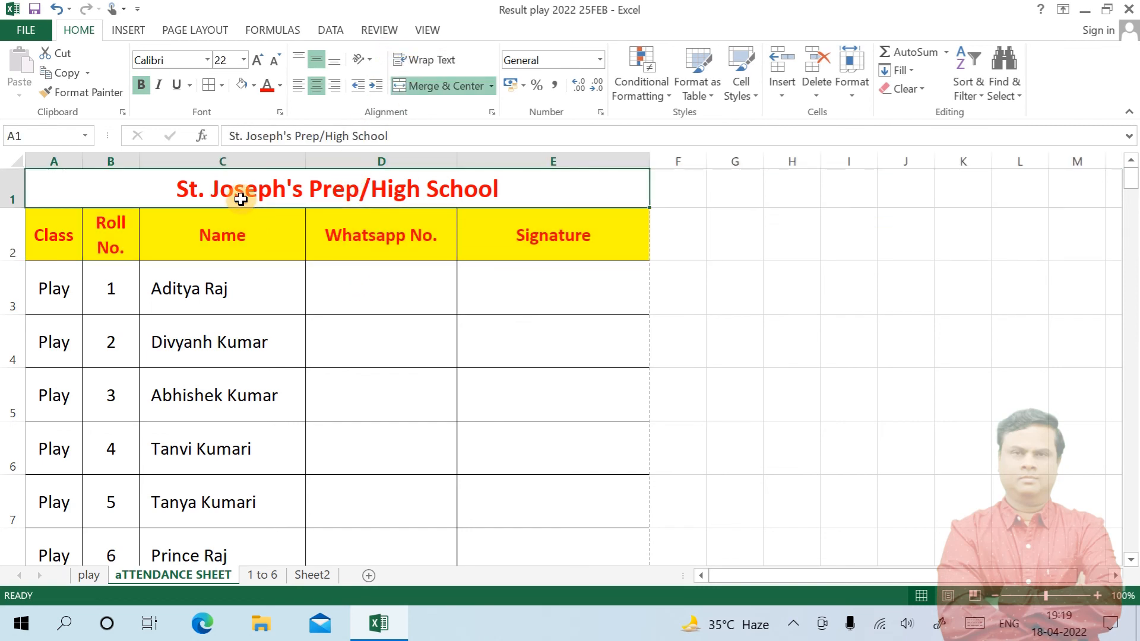
pyautogui.click(261, 221)
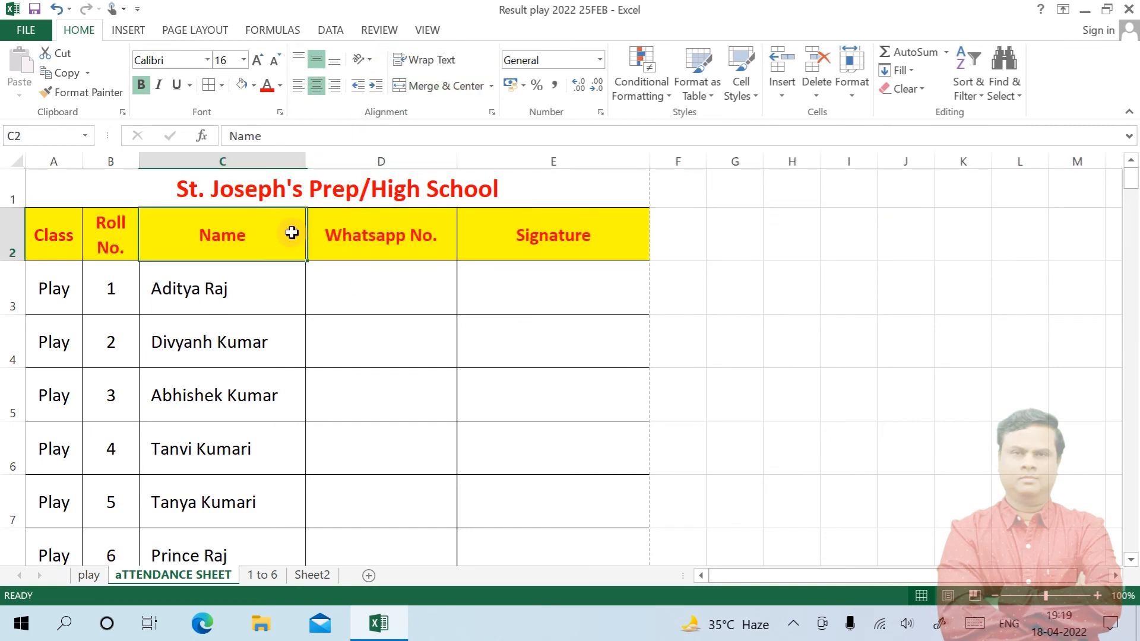
pyautogui.click(204, 30)
pyautogui.click(383, 90)
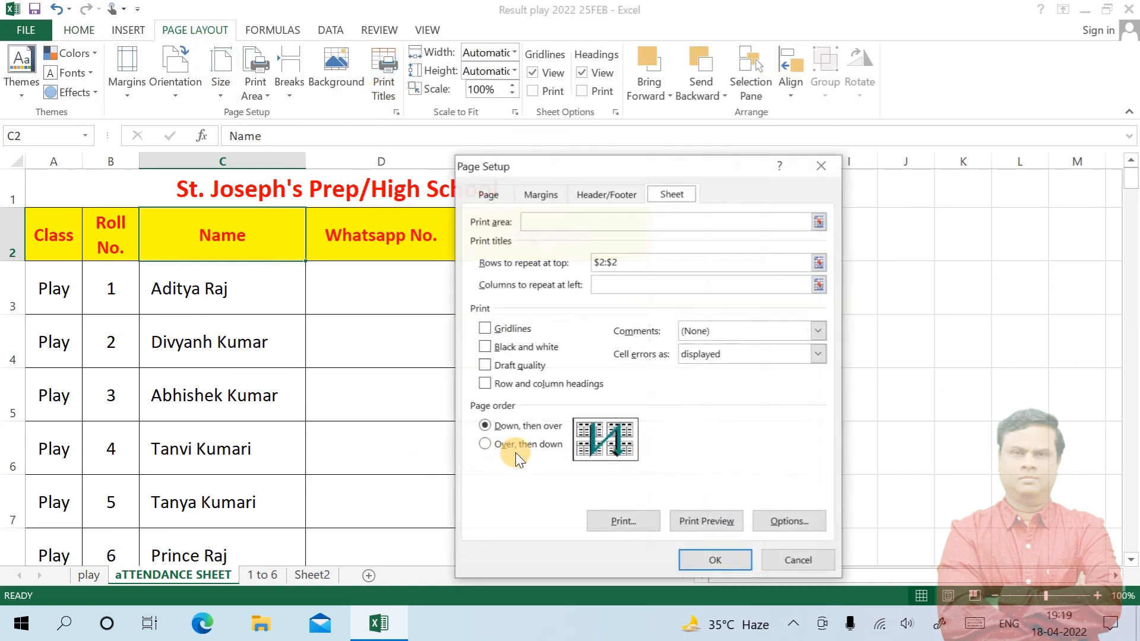
pyautogui.click(819, 262)
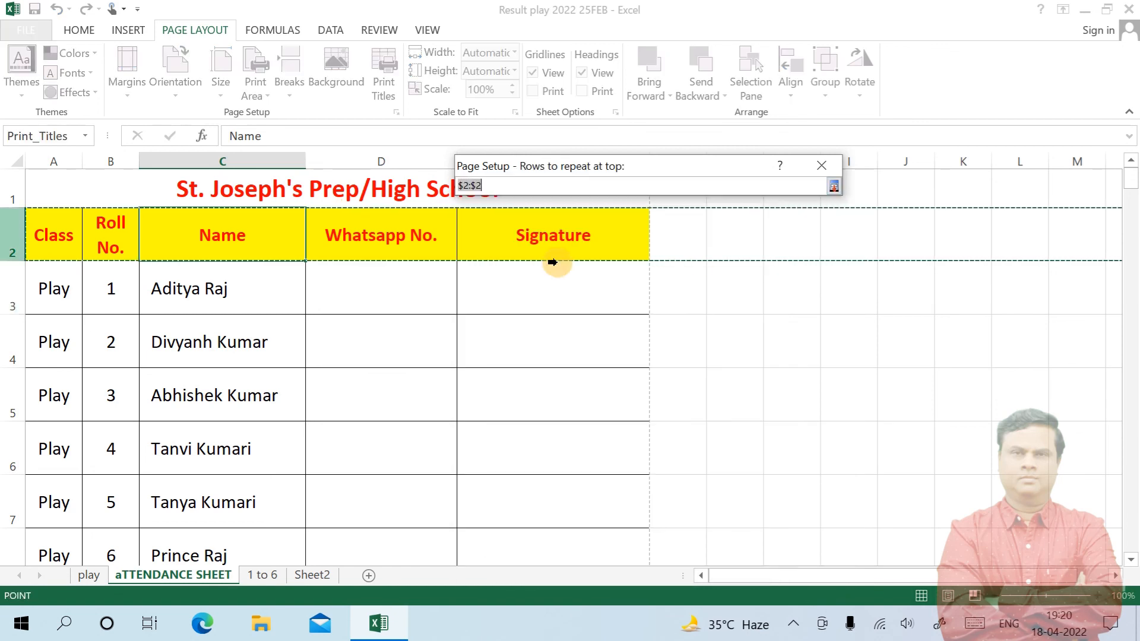
pyautogui.moveTo(13, 237); pyautogui.dragTo(5, 181)
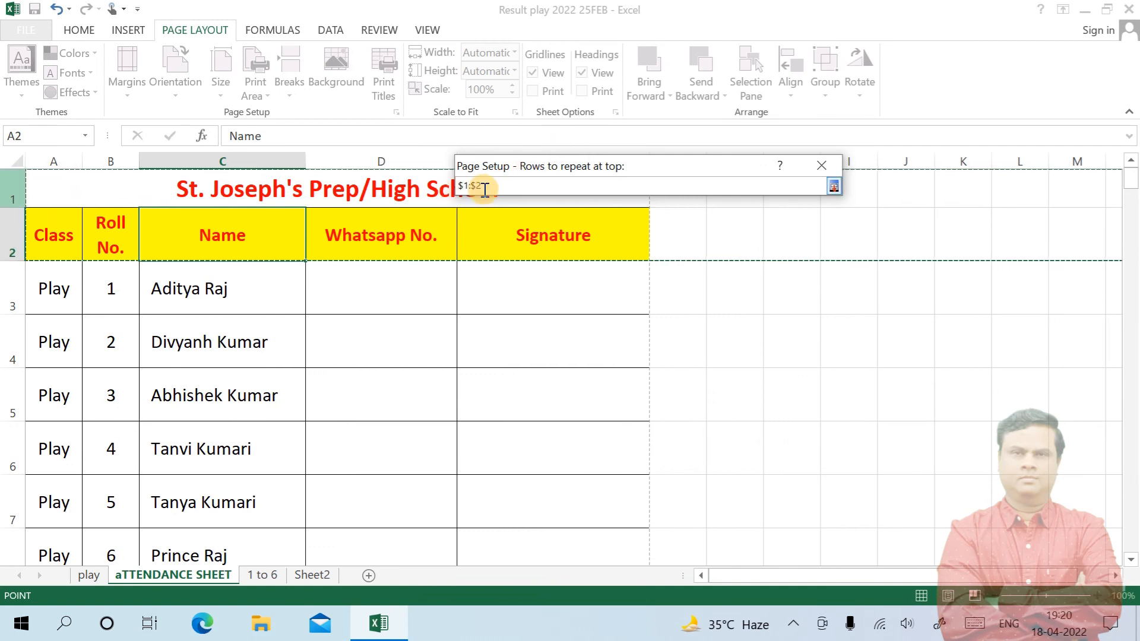
pyautogui.click(834, 188)
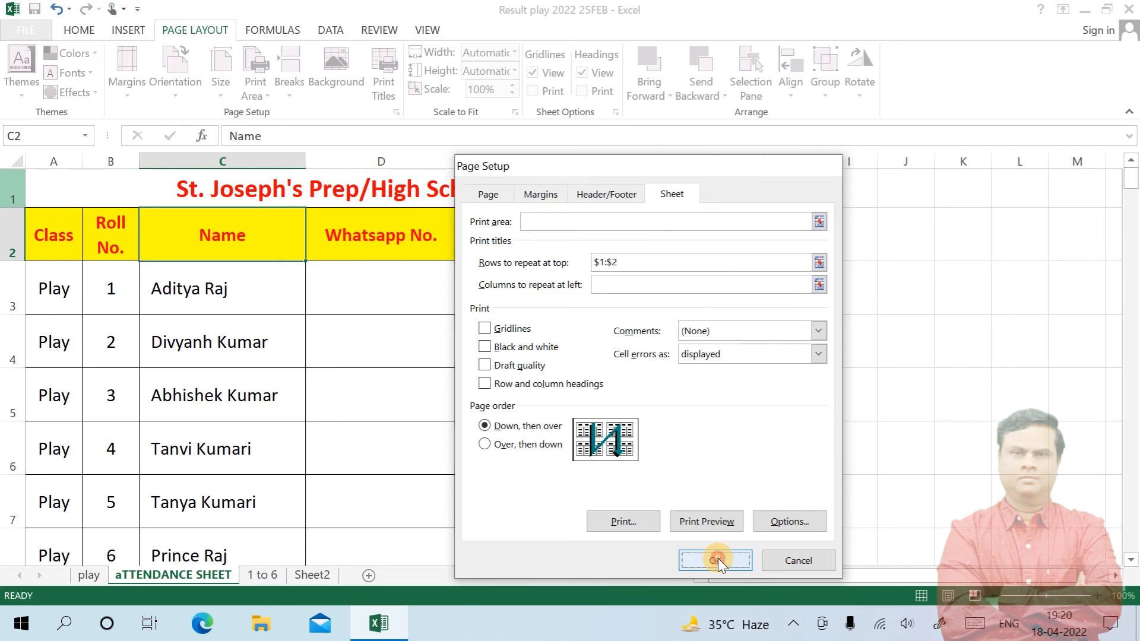
pyautogui.click(718, 558)
pyautogui.click(221, 337)
# Page through the print preview to the last page to check the repeated school title and header, and return to the worksheet
pyautogui.click(17, 30)
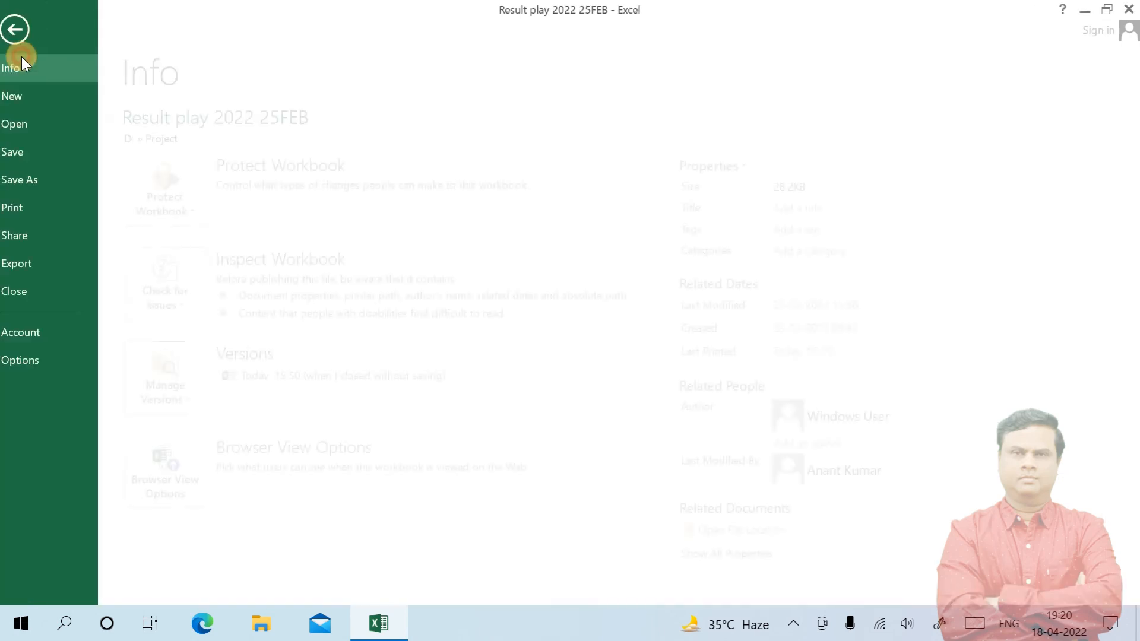
pyautogui.click(36, 208)
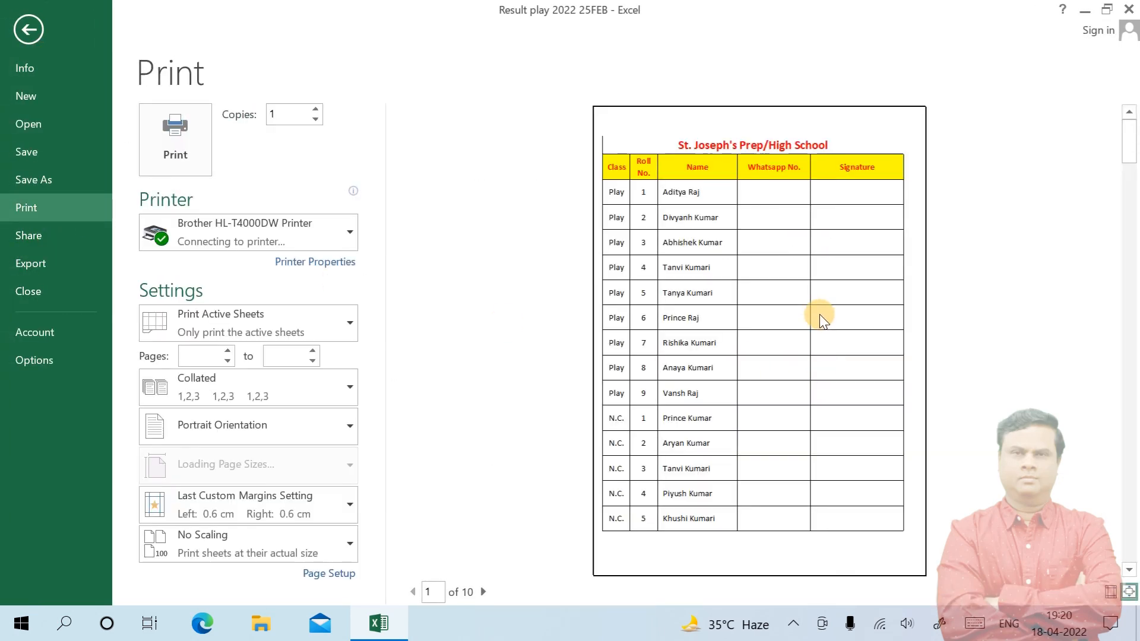
pyautogui.scroll(-1, 779, 359)
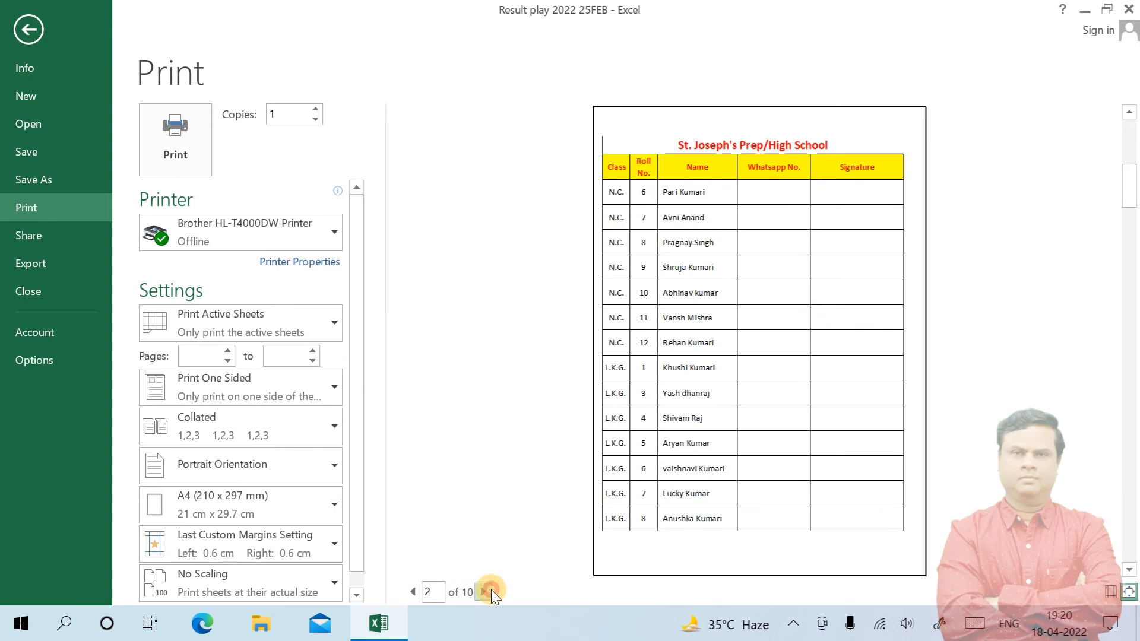
pyautogui.click(483, 589)
pyautogui.click(483, 589)
pyautogui.click(483, 590)
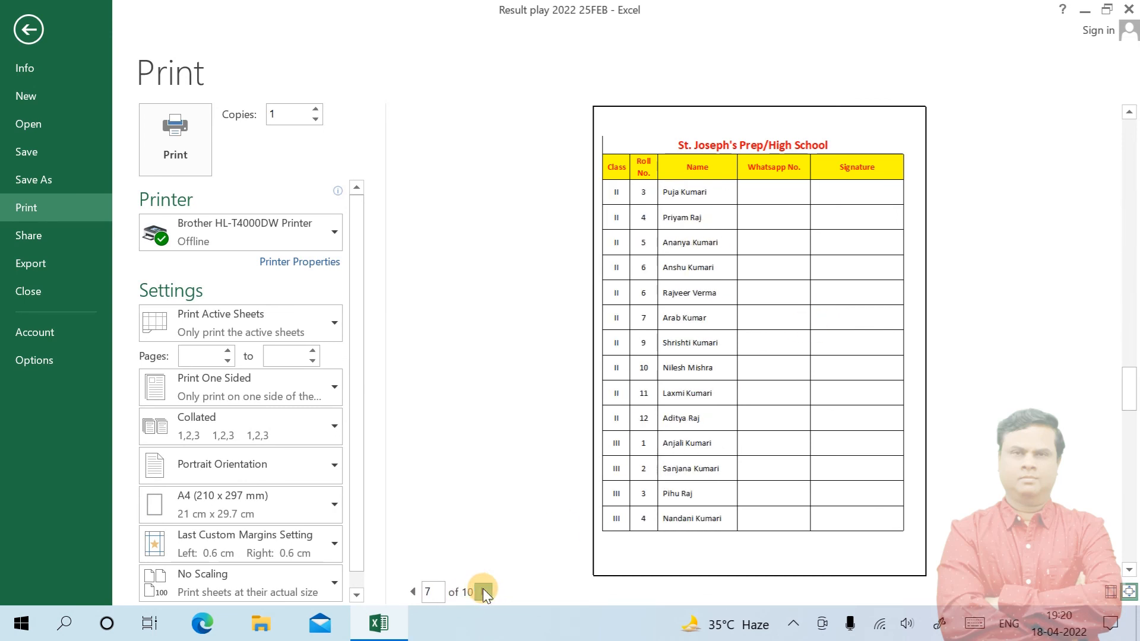
pyautogui.click(482, 589)
pyautogui.click(482, 590)
pyautogui.click(482, 591)
pyautogui.click(482, 591)
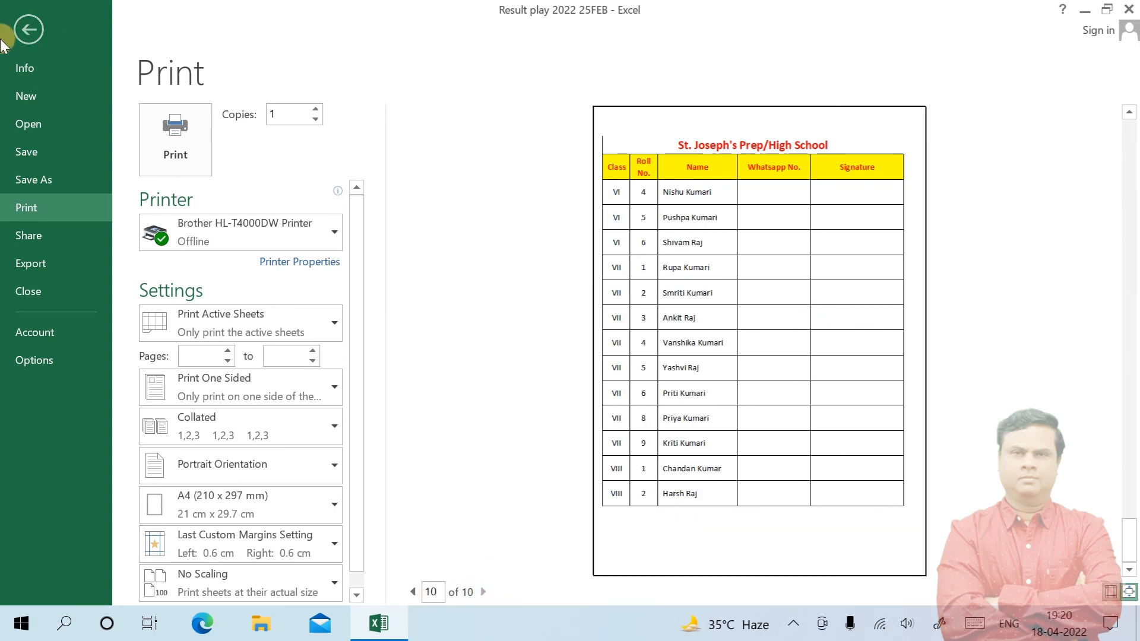
pyautogui.click(26, 30)
pyautogui.click(196, 297)
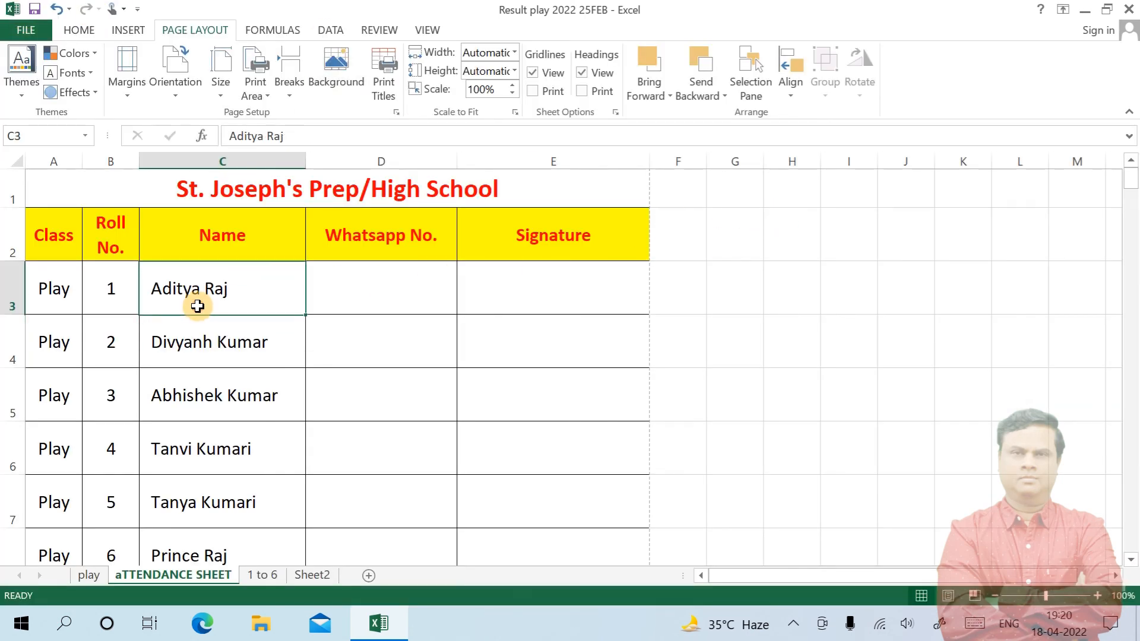